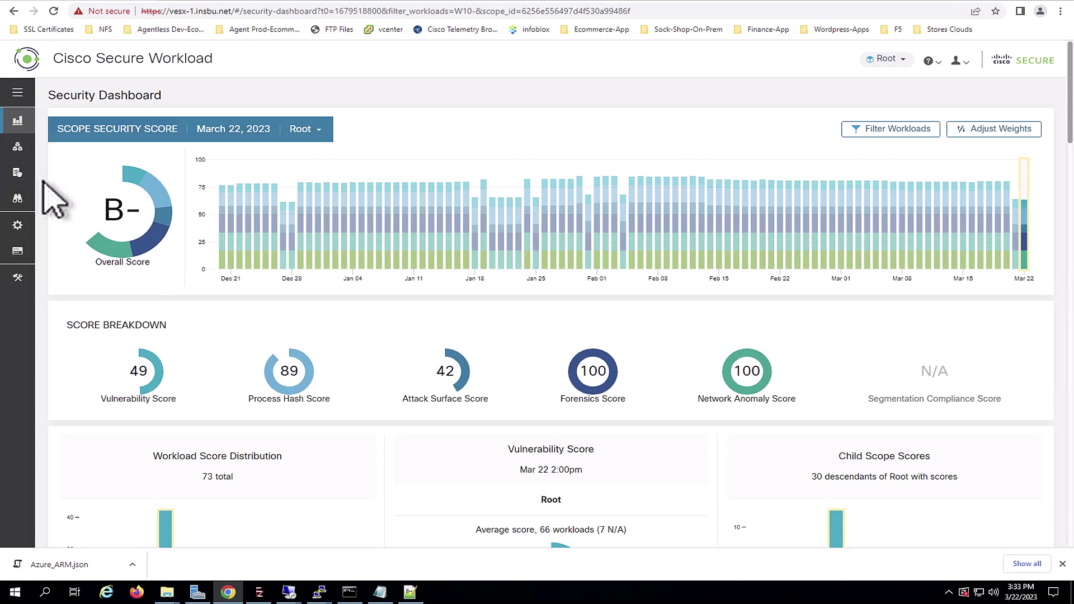
- Go through Manage > Workloads to the Connectors page listing the AWS, Azure and GCP connectors
{"action": "mouse_move", "coordinate": [22, 247]}
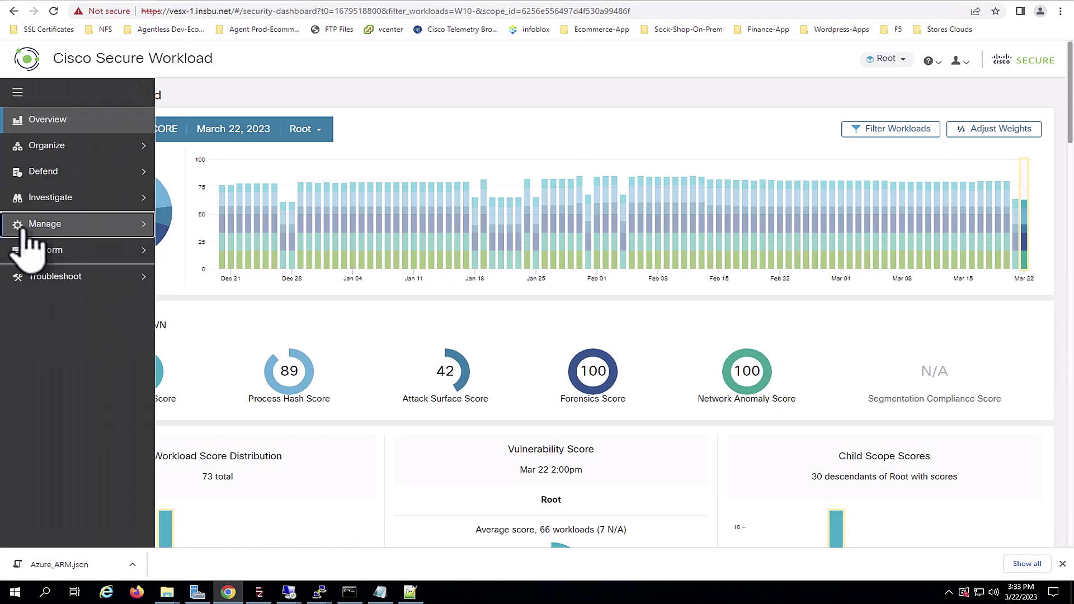
{"action": "left_click", "coordinate": [84, 250]}
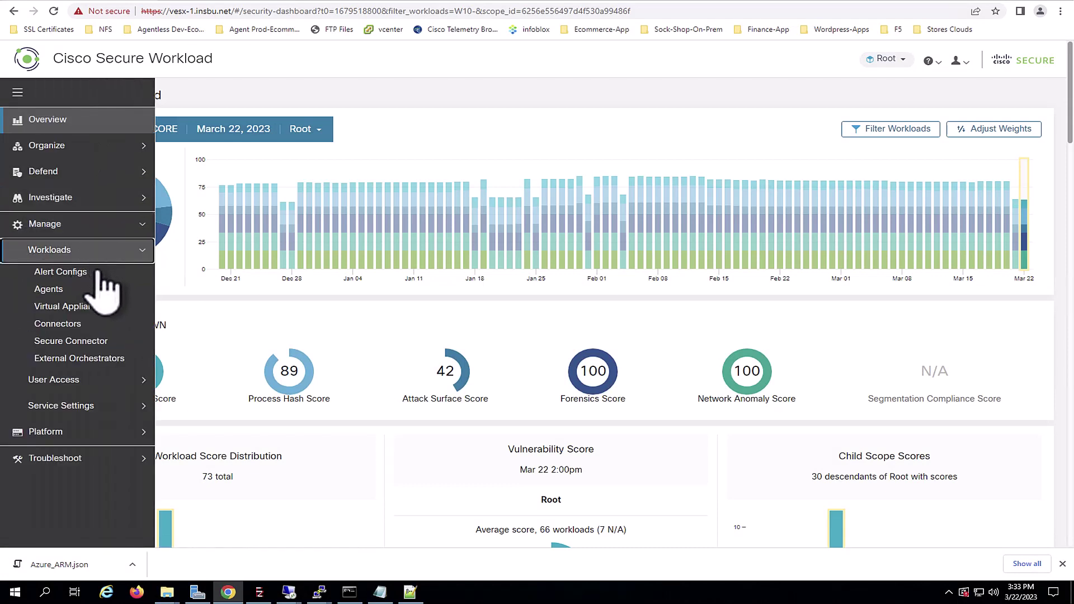
{"action": "left_click", "coordinate": [105, 324]}
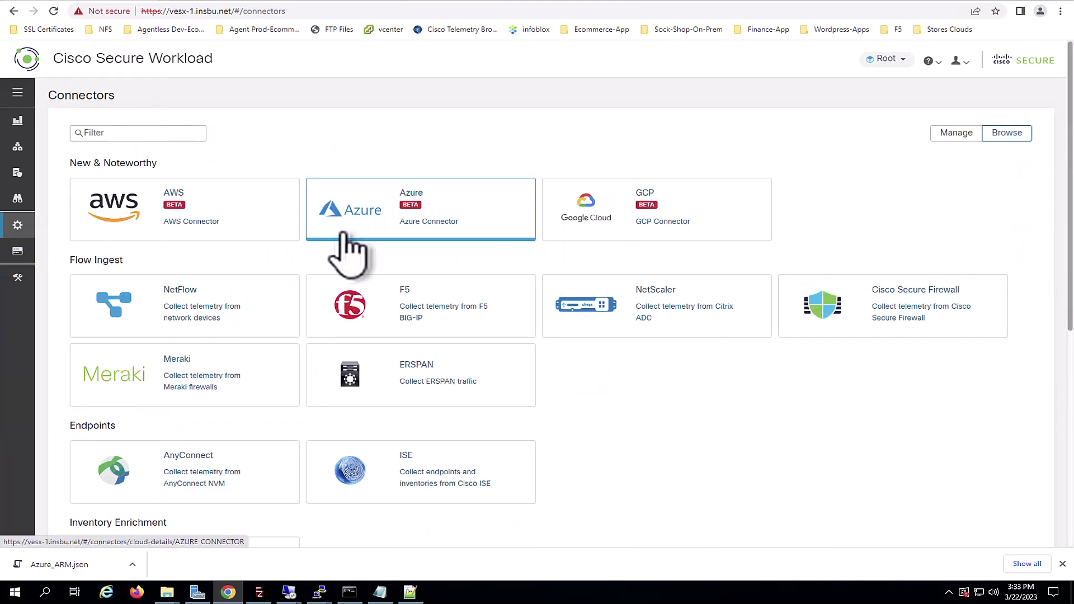
- Open the Azure connector VESX1-AZURE-CONNECTOR and bring up its edit dialog with four activities enabled
{"action": "left_click", "coordinate": [347, 246]}
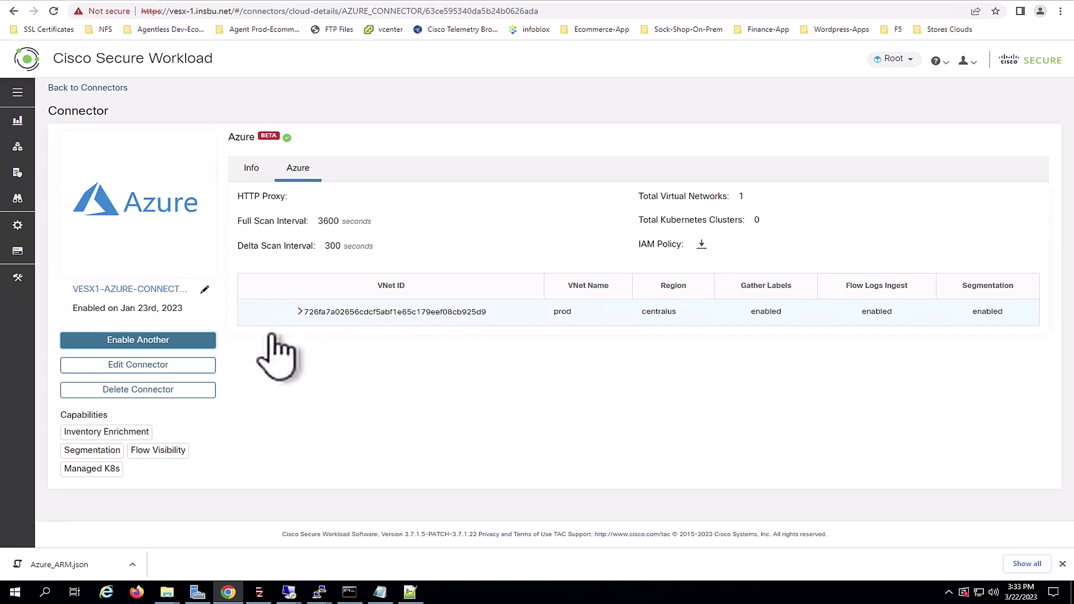
{"action": "left_click", "coordinate": [194, 365]}
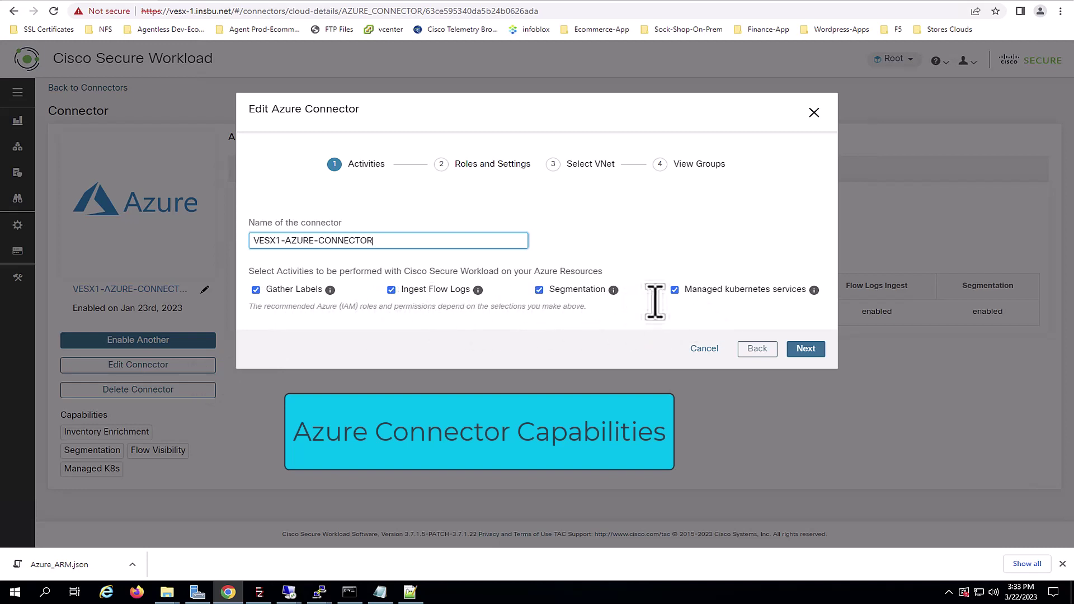
- Continue to Roles and Settings, review the ARM template full screen, and download it
{"action": "left_click", "coordinate": [803, 349]}
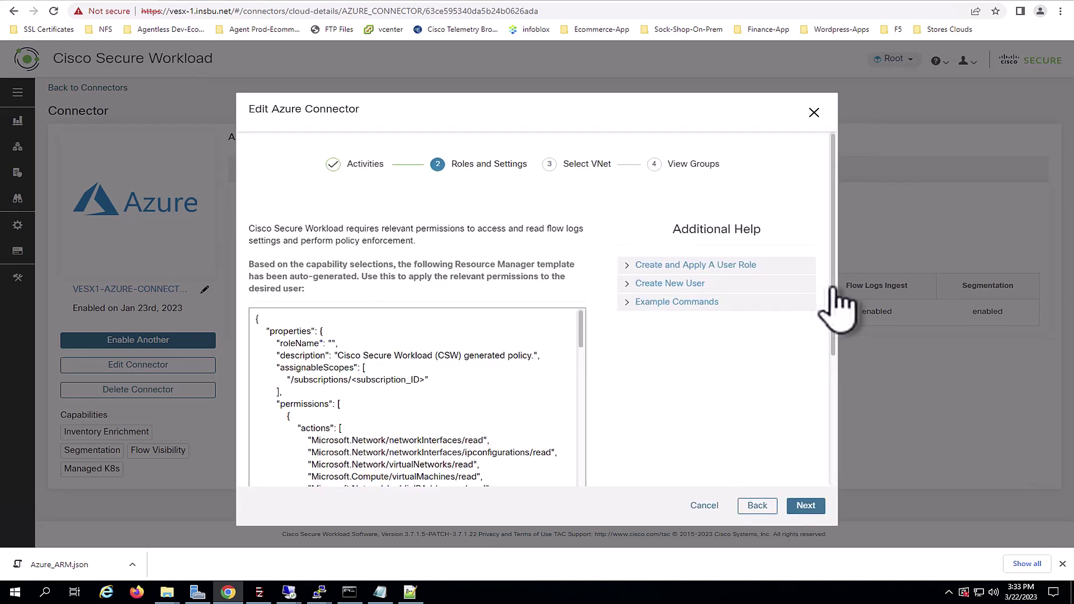
{"action": "left_click_drag", "start_coordinate": [833, 287], "coordinate": [833, 351]}
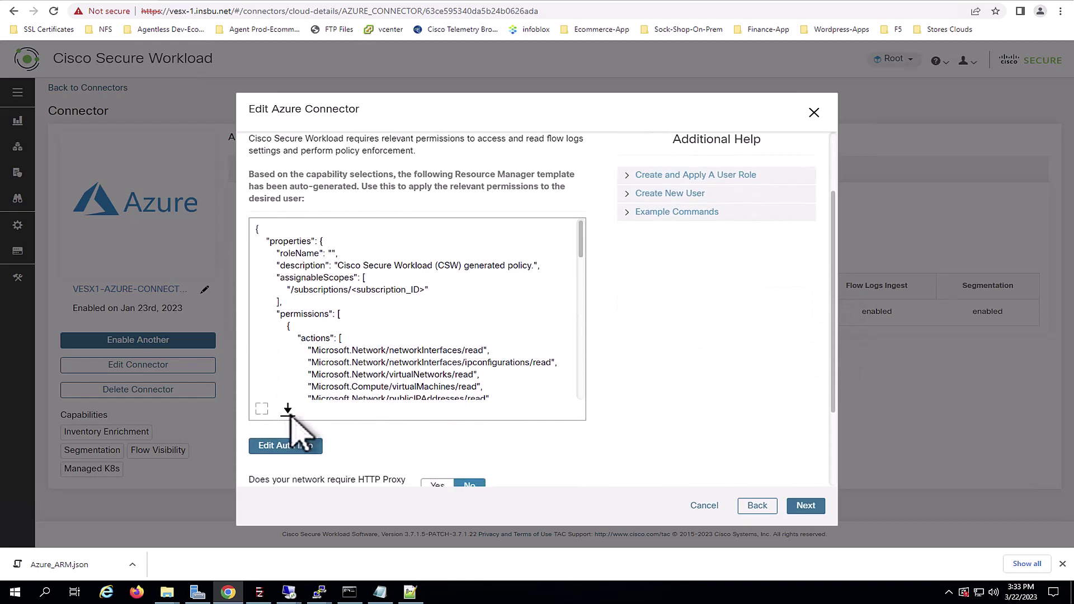
{"action": "left_click", "coordinate": [261, 411]}
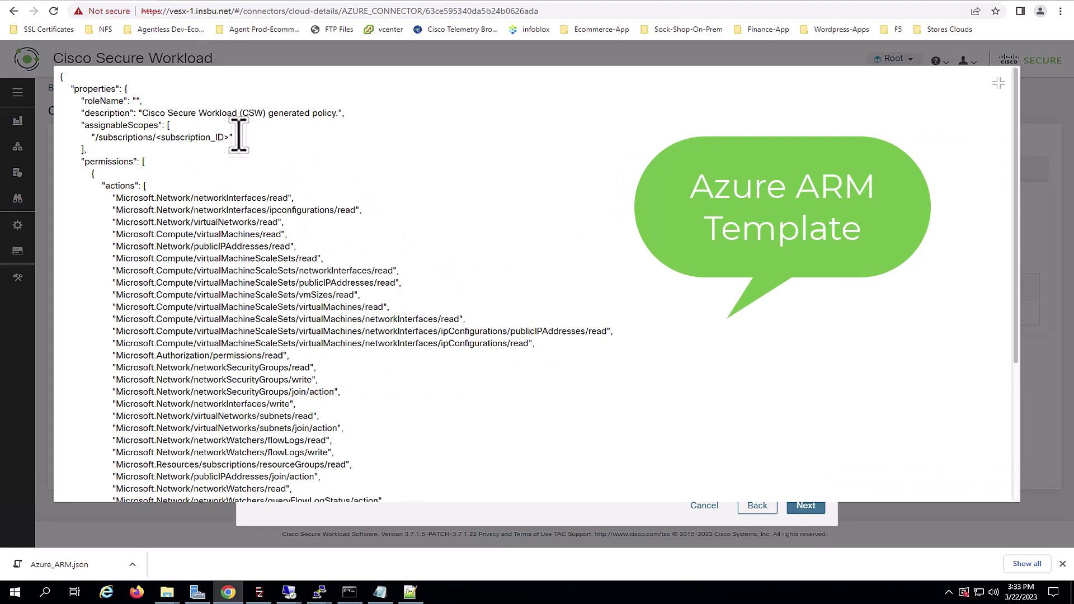
{"action": "left_click", "coordinate": [1000, 80]}
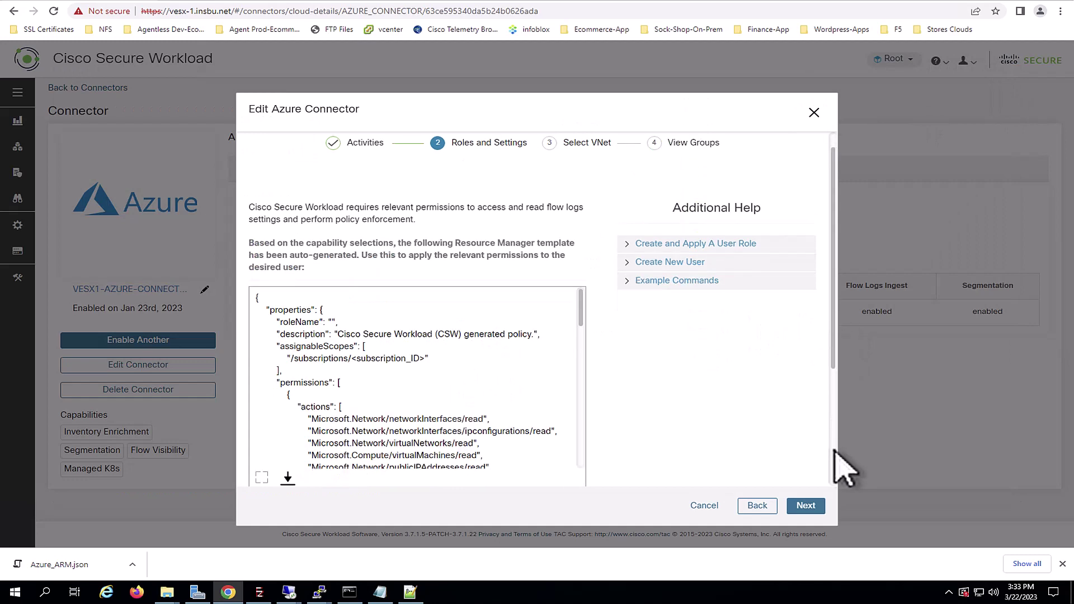
{"action": "scroll", "coordinate": [834, 467], "scroll_direction": "down", "scroll_amount": 3}
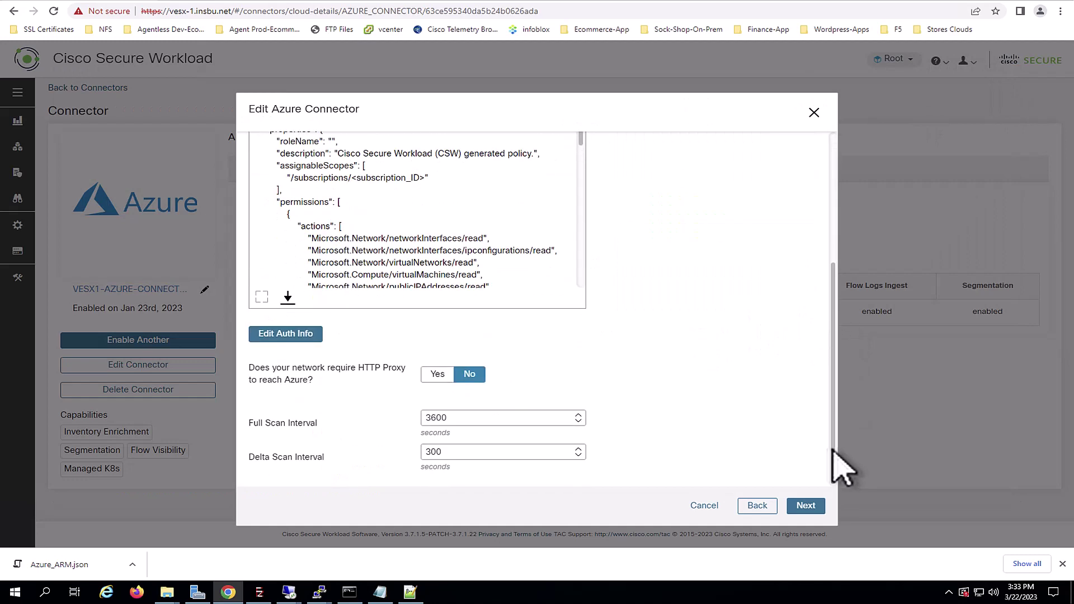
{"action": "left_click", "coordinate": [287, 296]}
- Open the downloaded Azure_ARM.json in Notepad++, copy its entire contents, and return to Chrome
{"action": "left_click", "coordinate": [132, 565]}
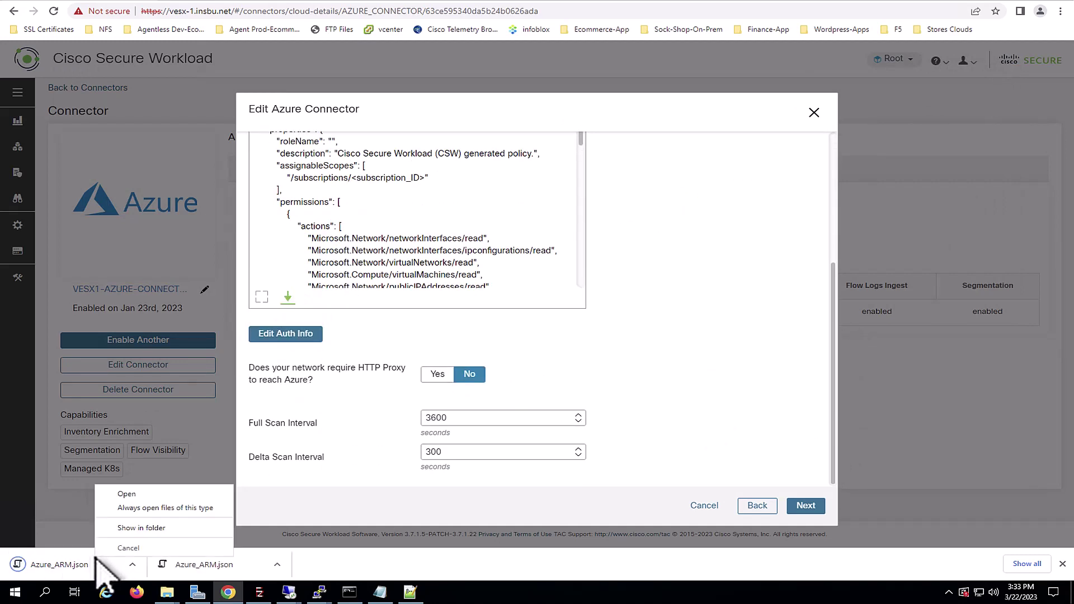
{"action": "left_click", "coordinate": [141, 527]}
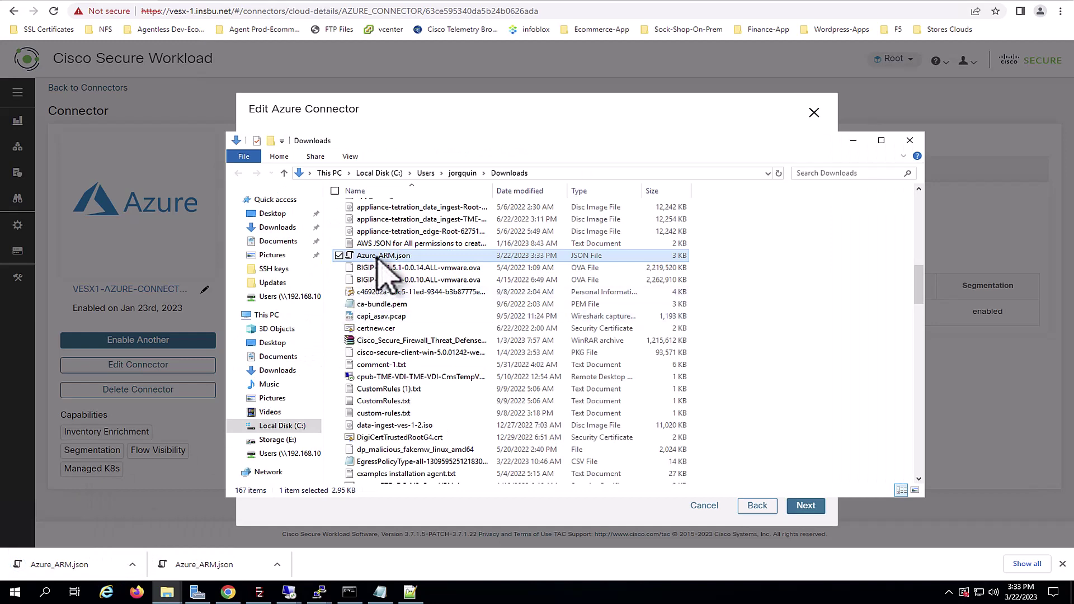
{"action": "right_click", "coordinate": [378, 258]}
{"action": "left_click", "coordinate": [429, 291]}
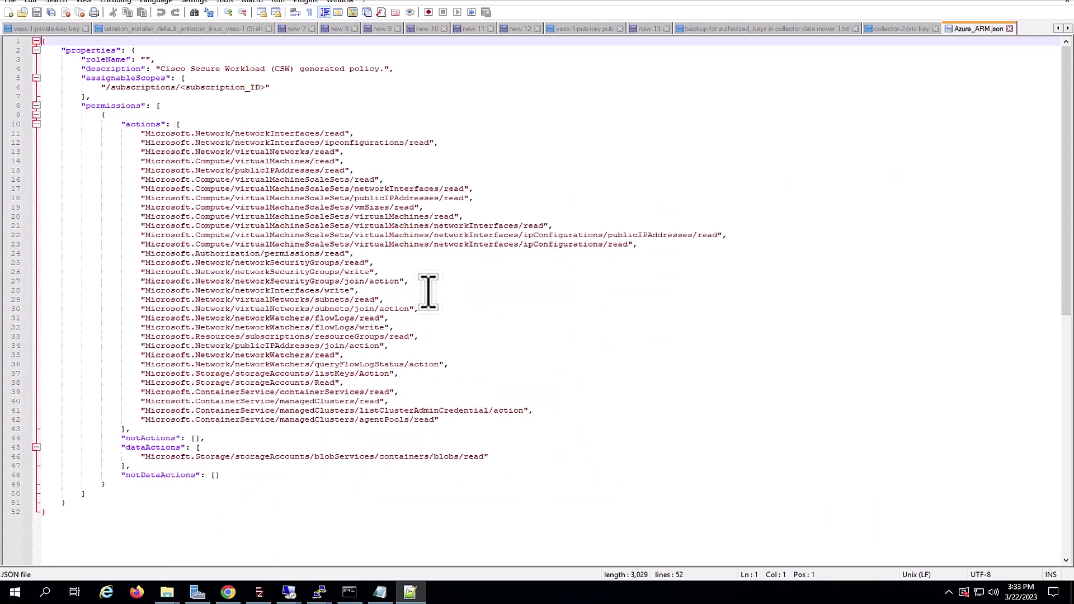
{"action": "key", "text": "ctrl+a"}
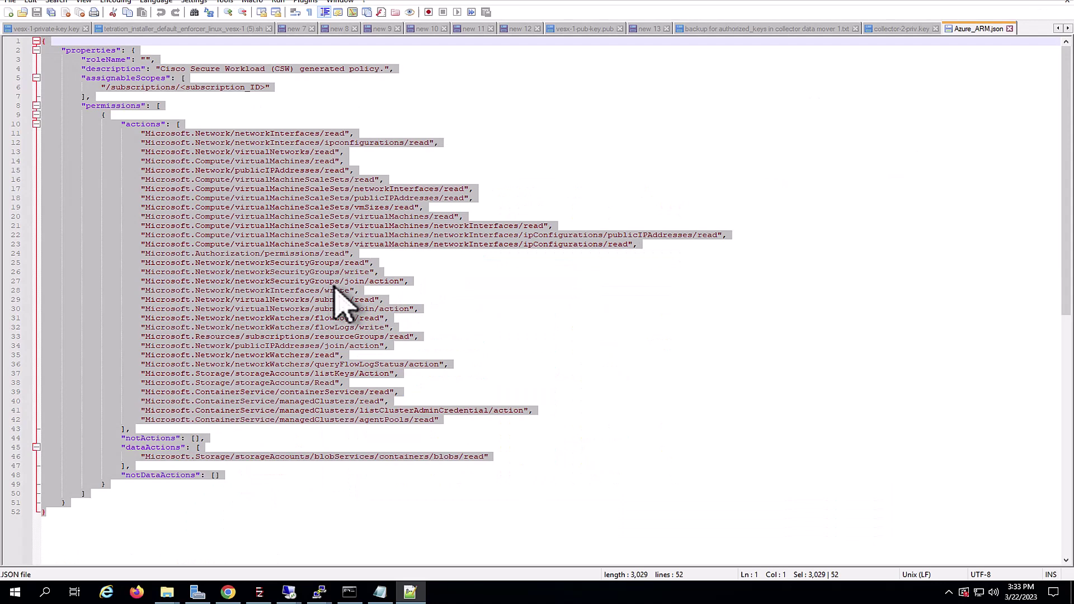
{"action": "right_click", "coordinate": [334, 286]}
{"action": "left_click", "coordinate": [370, 306]}
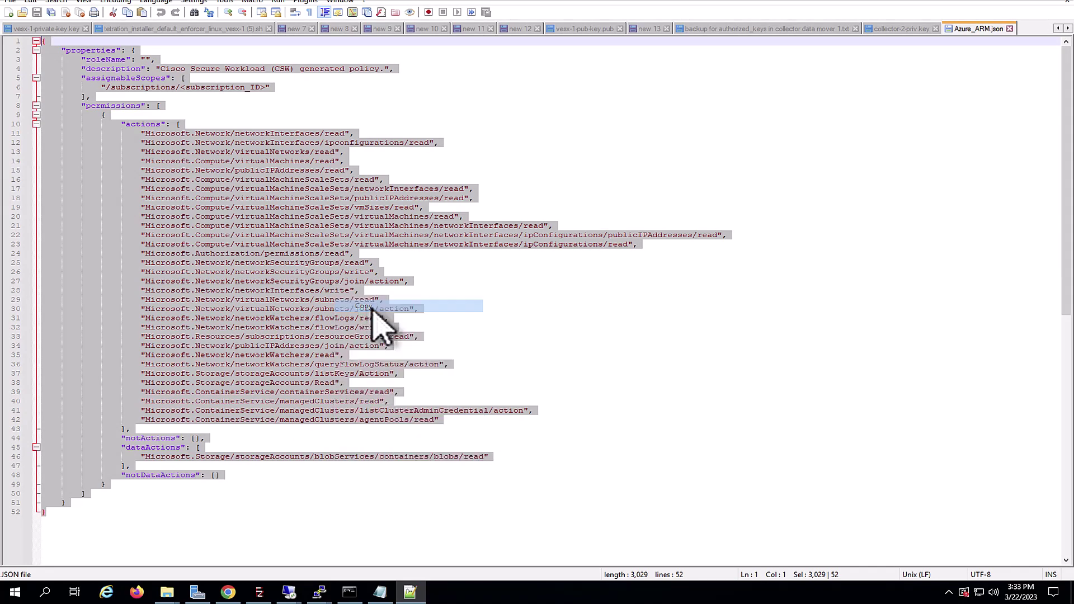
{"action": "left_click", "coordinate": [226, 596]}
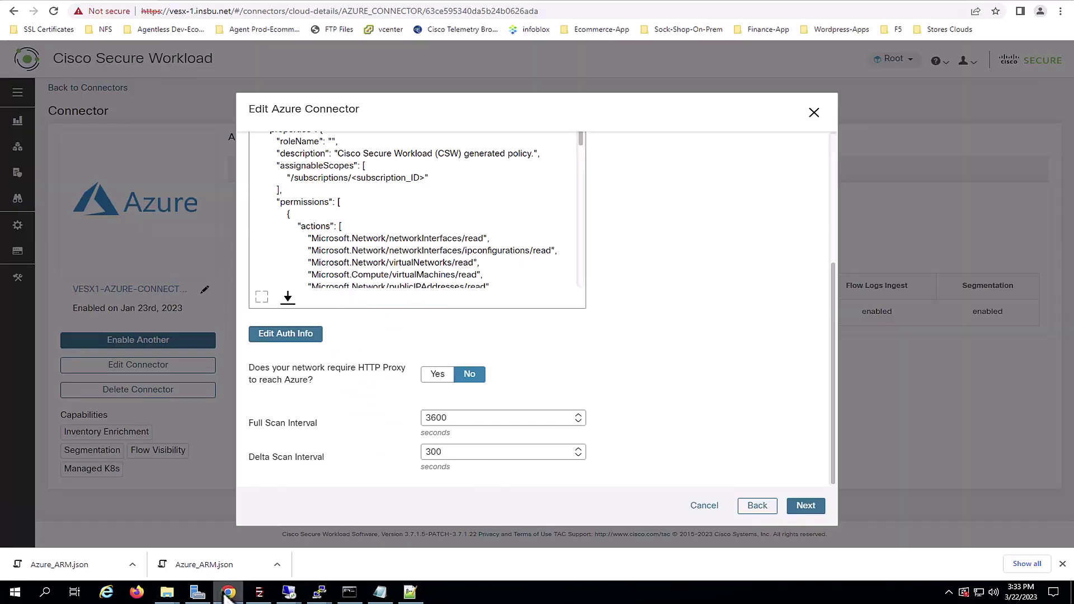
- Go to the Microsoft Azure Enterprise subscription's Access control (IAM) roles list and open the + Add choices
{"action": "left_click", "coordinate": [246, 2]}
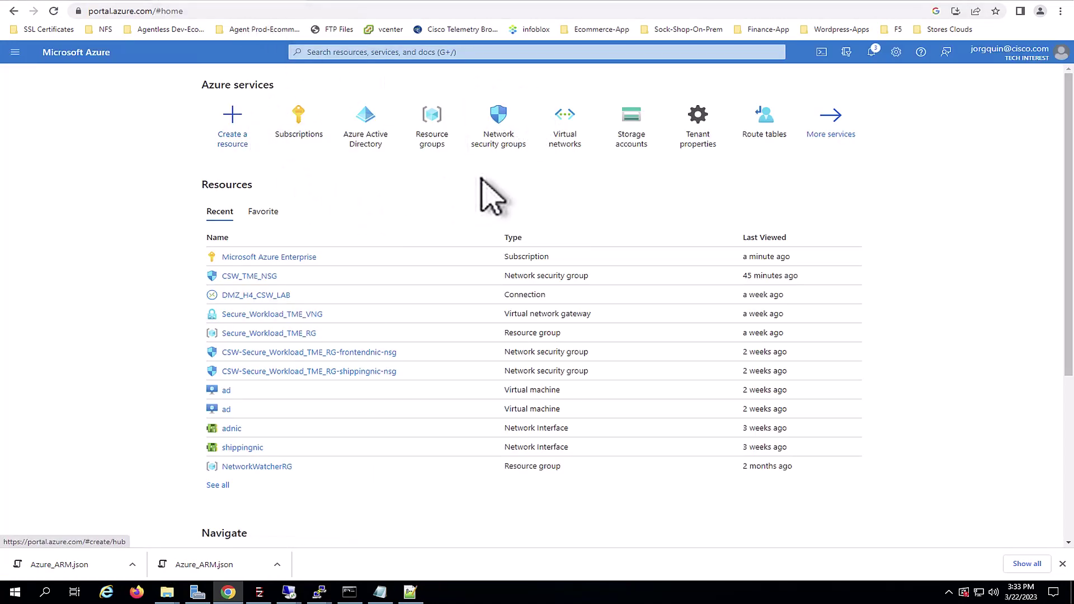
{"action": "left_click", "coordinate": [299, 137]}
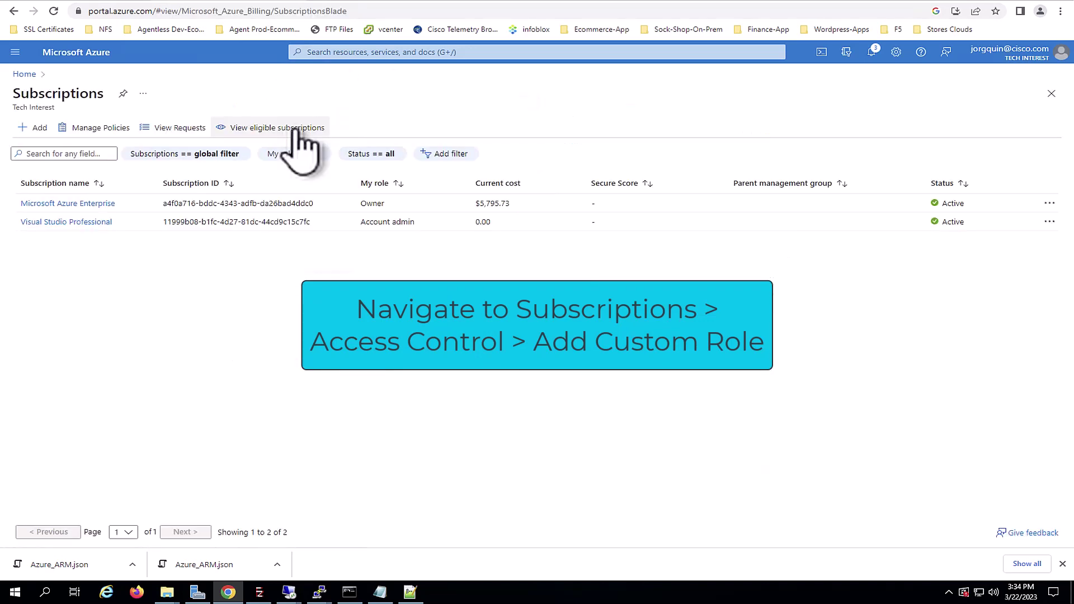
{"action": "left_click", "coordinate": [99, 204]}
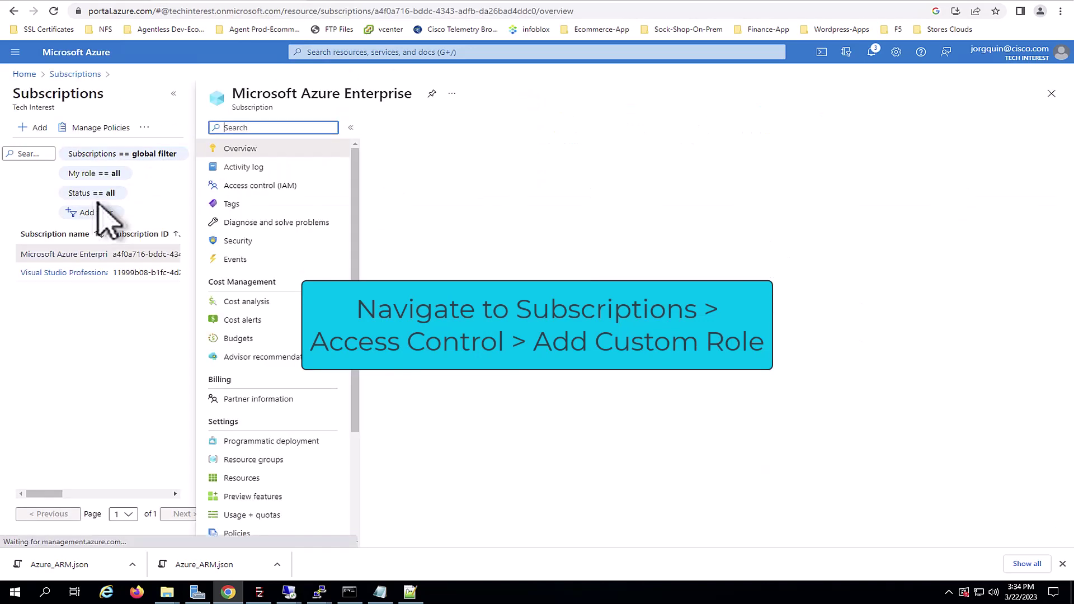
{"action": "left_click", "coordinate": [278, 188]}
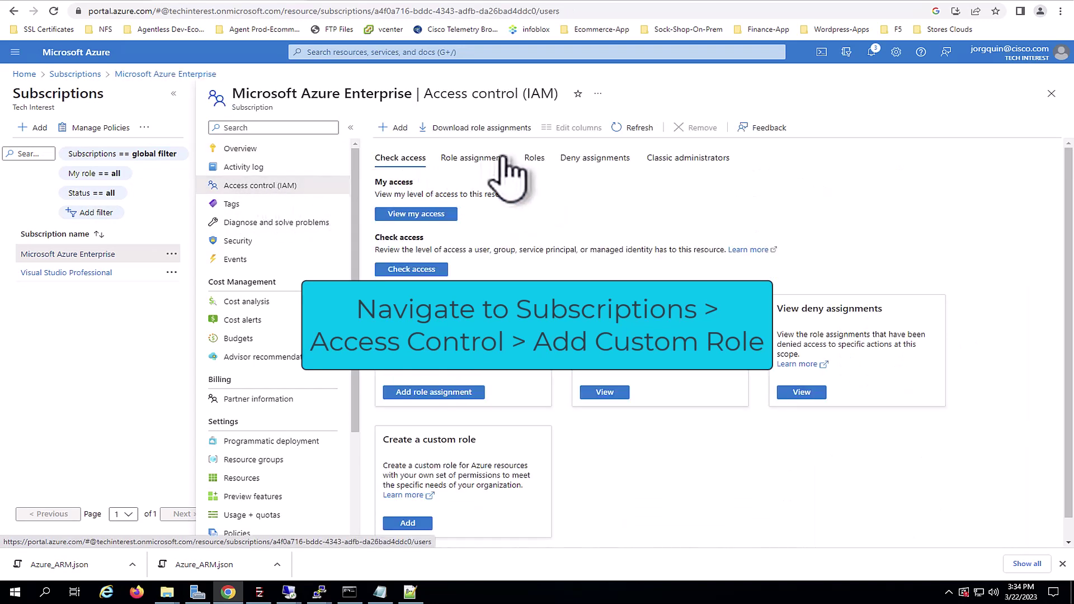
{"action": "left_click", "coordinate": [534, 159]}
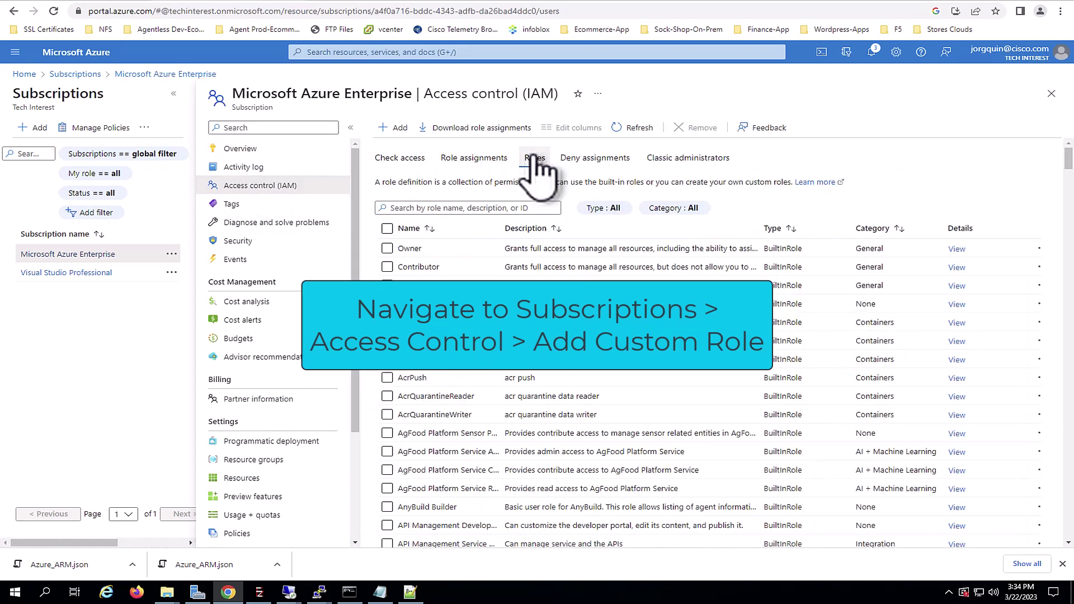
{"action": "left_click", "coordinate": [401, 130]}
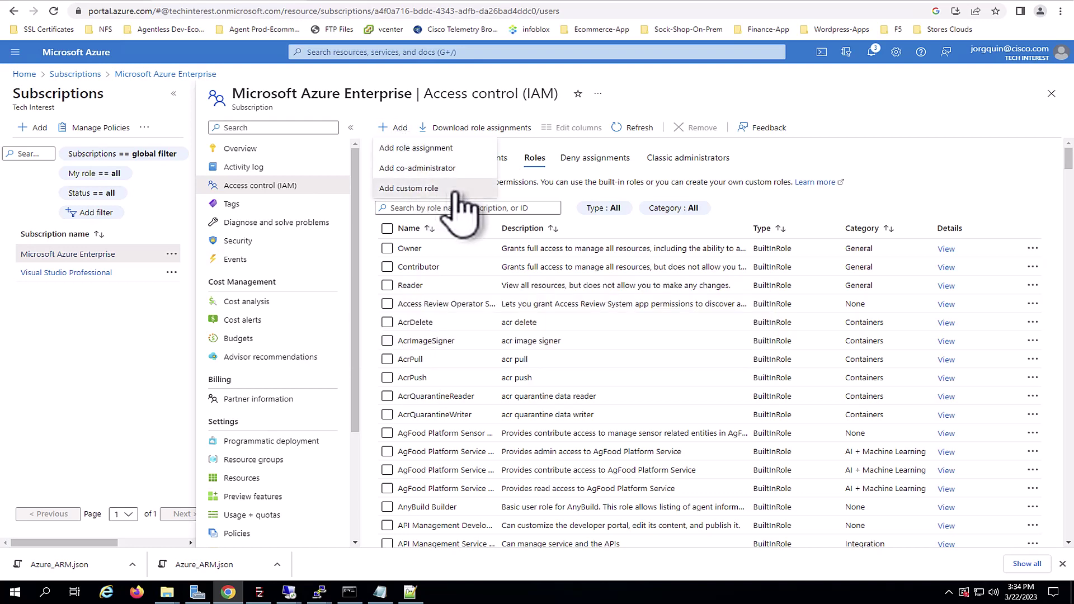
- Start a custom role and replace its JSON with the copied Secure Workload template
{"action": "left_click", "coordinate": [455, 191]}
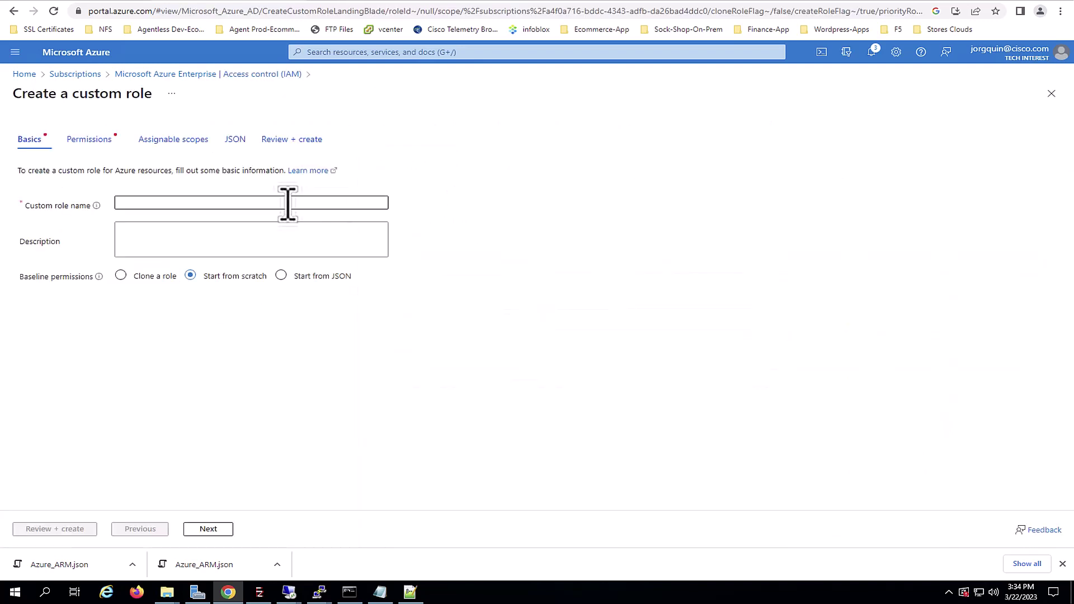
{"action": "left_click", "coordinate": [236, 141]}
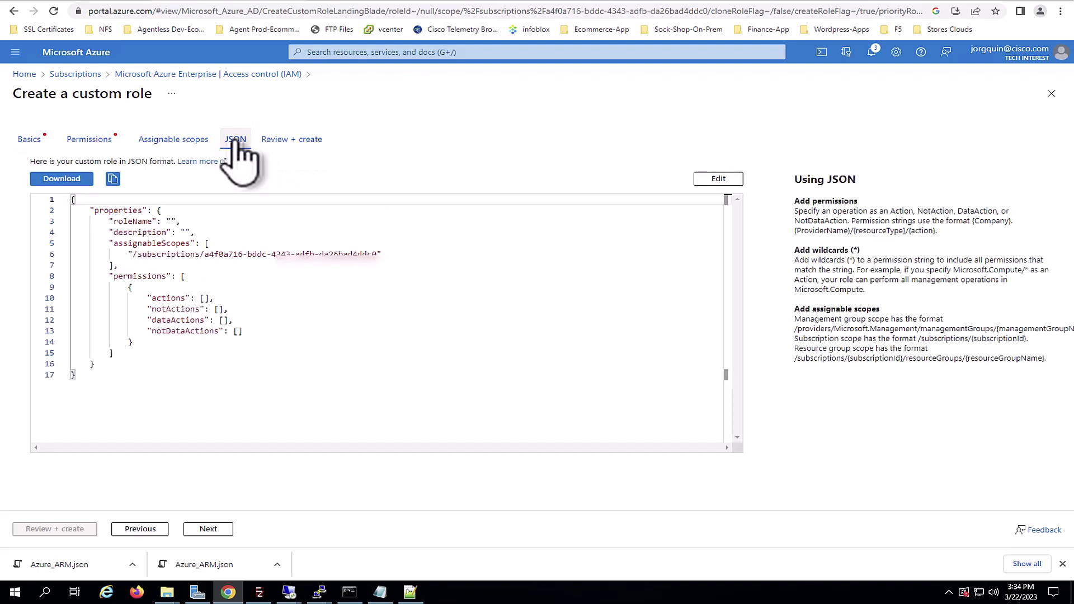
{"action": "left_click", "coordinate": [718, 179]}
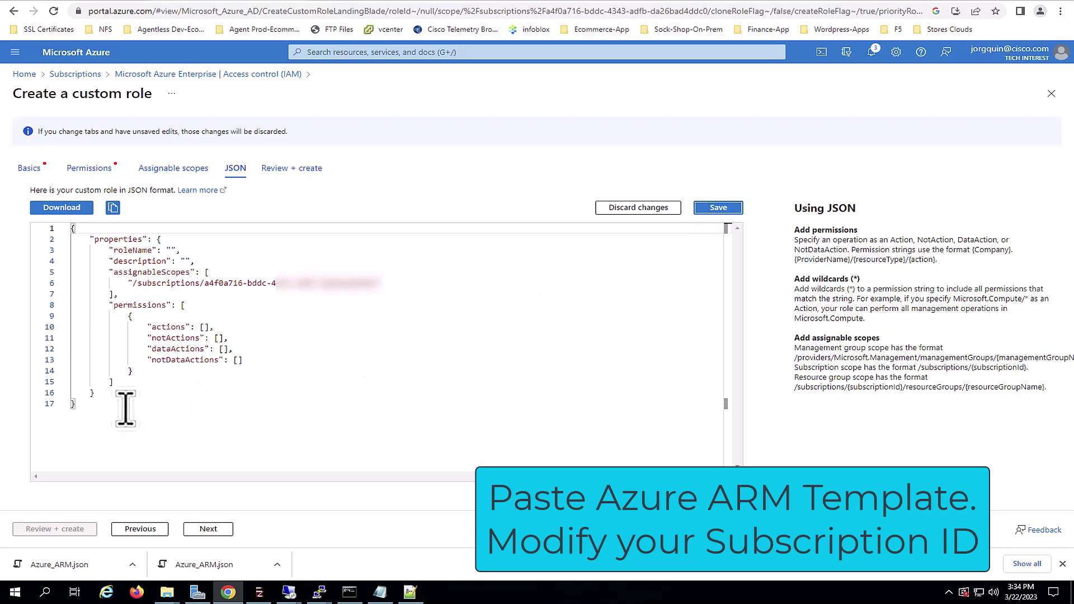
{"action": "key", "text": "ctrl+a"}
{"action": "key", "text": "ctrl+v"}
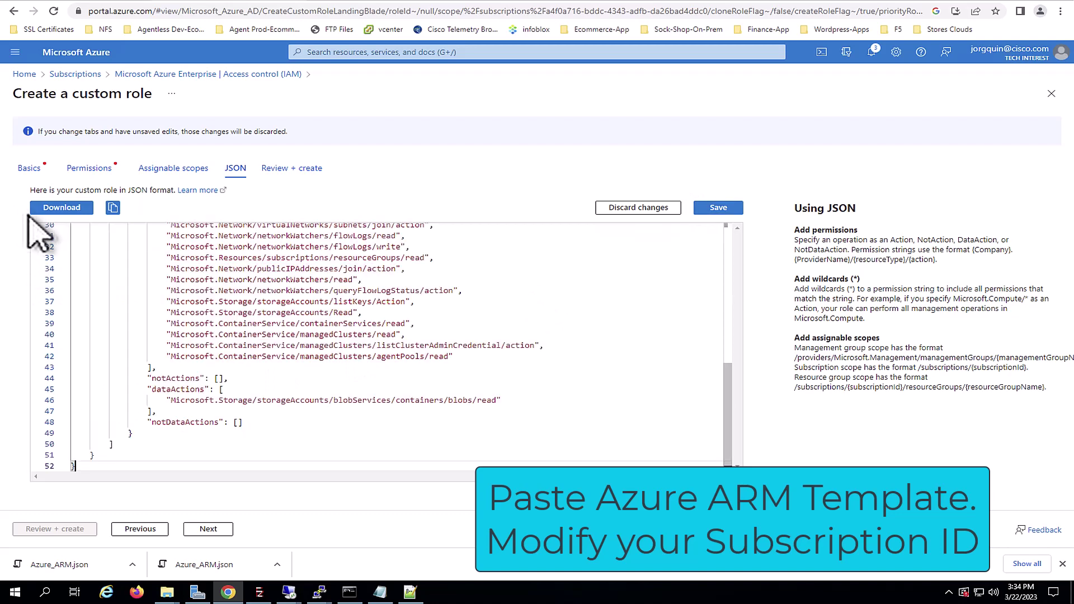
- Replace the subscription placeholder in the scope path with the subscription ID and save the JSON
{"action": "left_click_drag", "start_coordinate": [729, 418], "coordinate": [731, 252]}
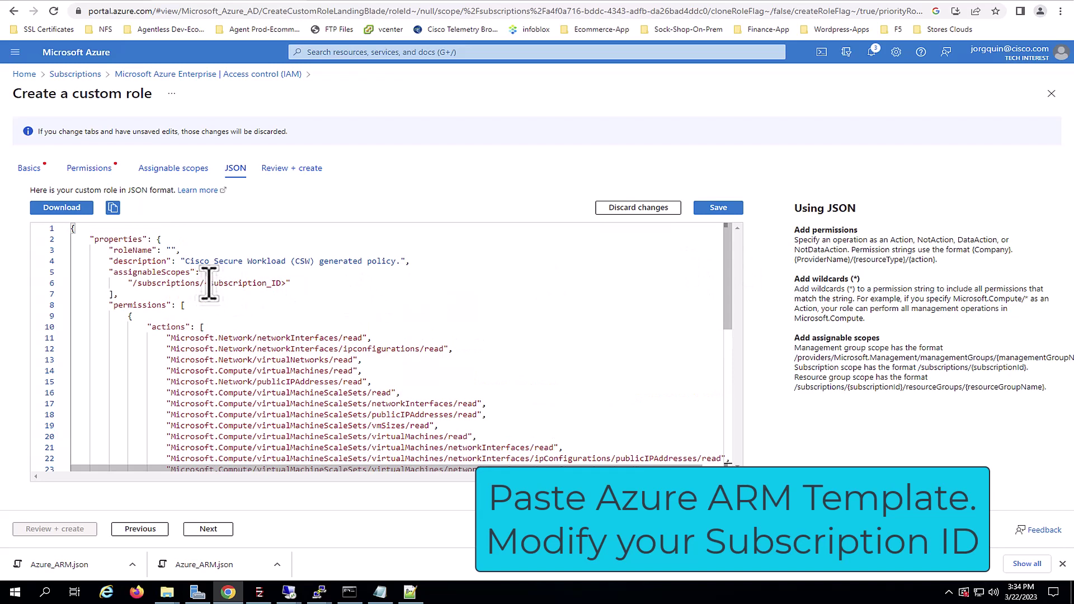
{"action": "mouse_move", "coordinate": [200, 284]}
{"action": "left_mouse_down"}
{"action": "mouse_move", "coordinate": [236, 285]}
{"action": "mouse_move", "coordinate": [219, 284]}
{"action": "left_mouse_up"}
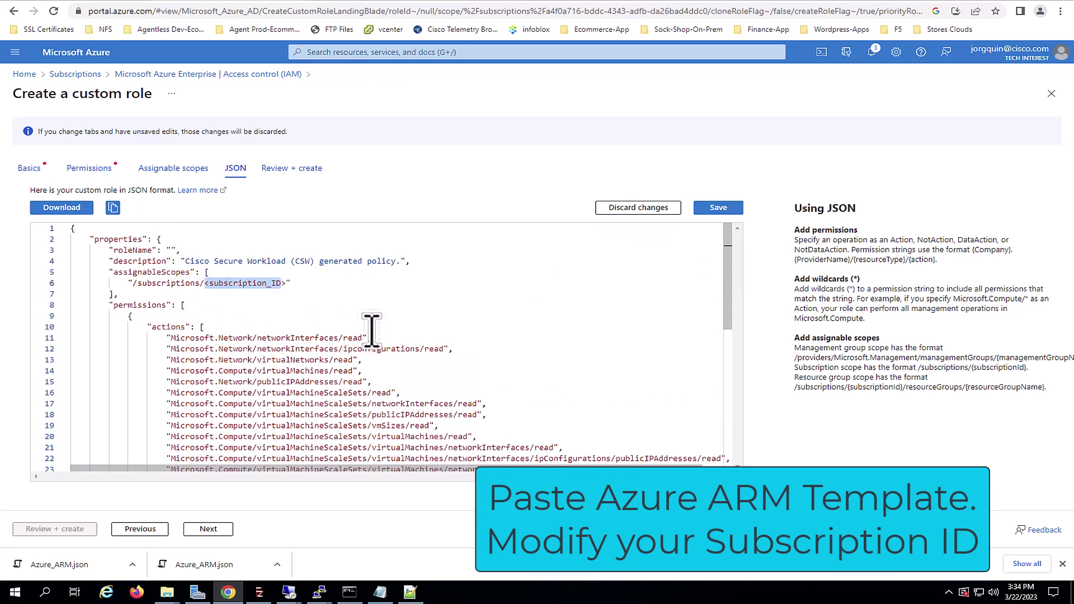
{"action": "type", "text": "123"}
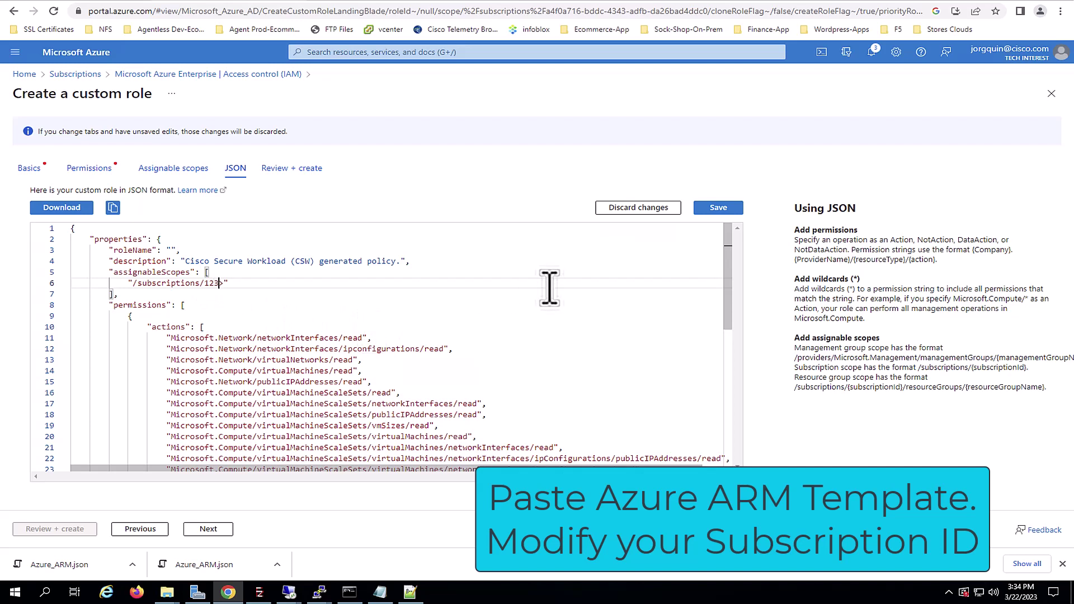
{"action": "left_click", "coordinate": [711, 211]}
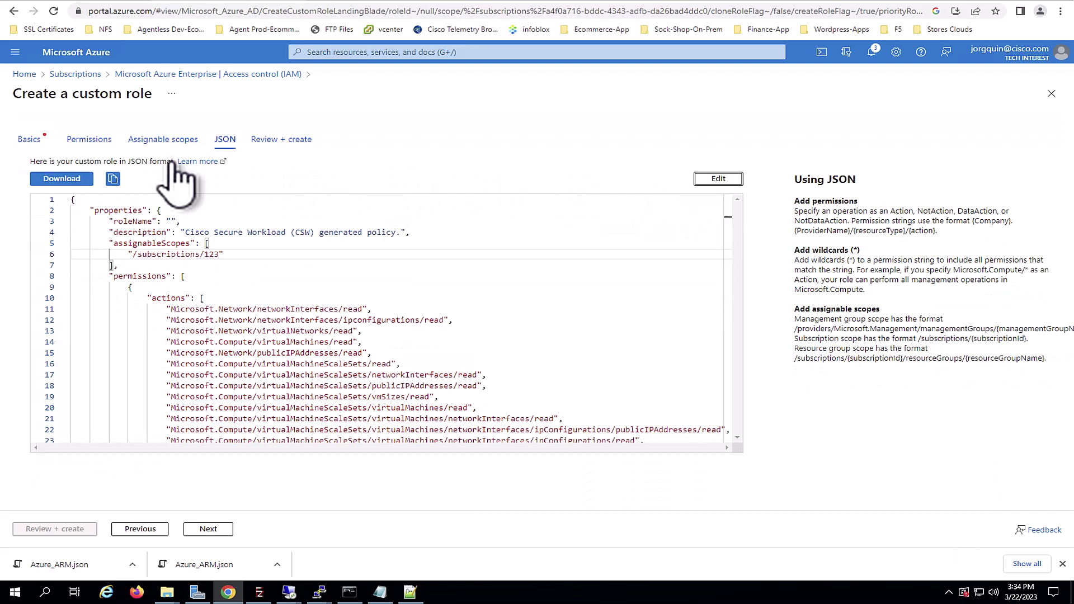
- Enter a custom role name beginning 'CS' on Basics, then review the template's read permissions
{"action": "left_click", "coordinate": [33, 143]}
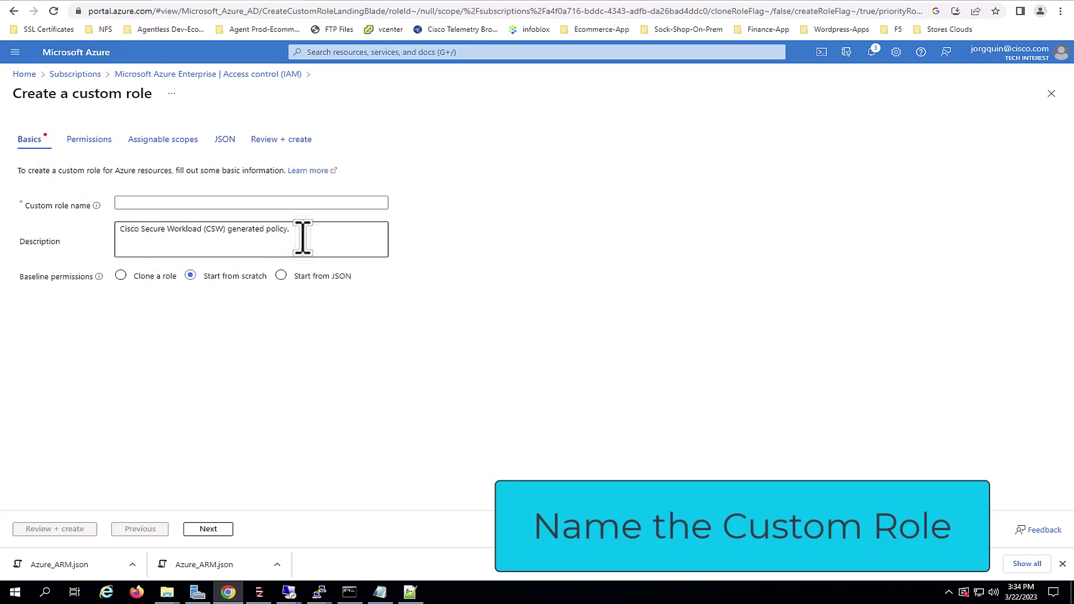
{"action": "left_click", "coordinate": [289, 202]}
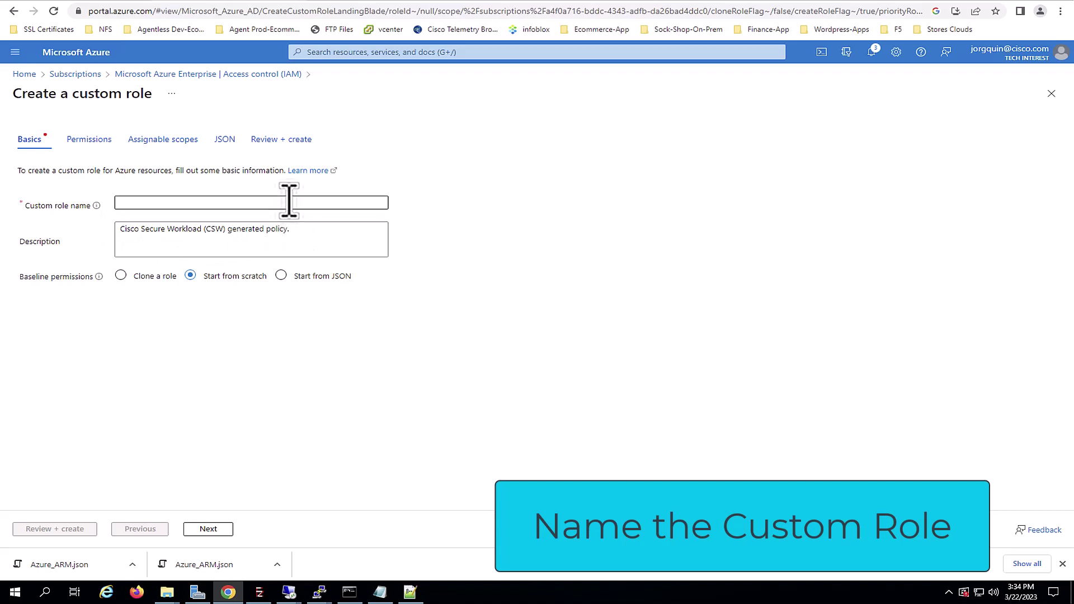
{"action": "type", "text": "CSW Test"}
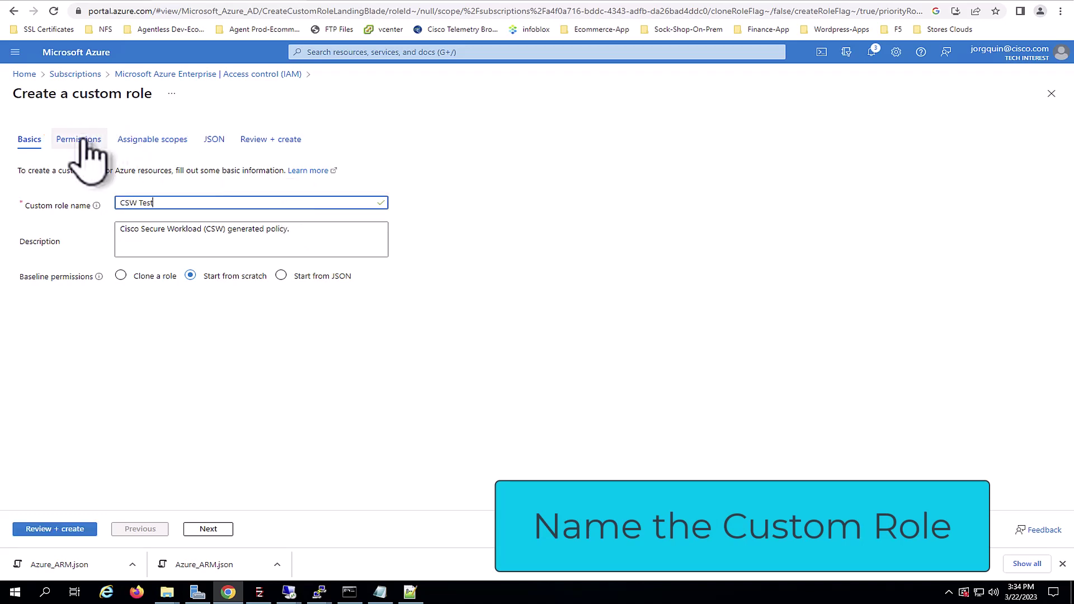
{"action": "left_click", "coordinate": [79, 140]}
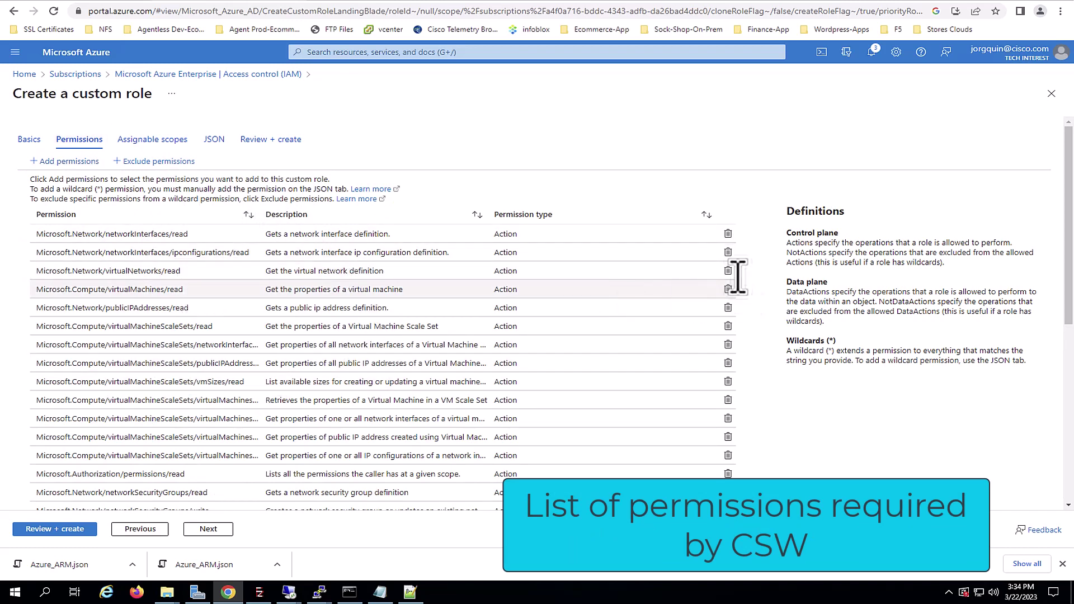
{"action": "left_click_drag", "start_coordinate": [1068, 311], "coordinate": [1065, 480]}
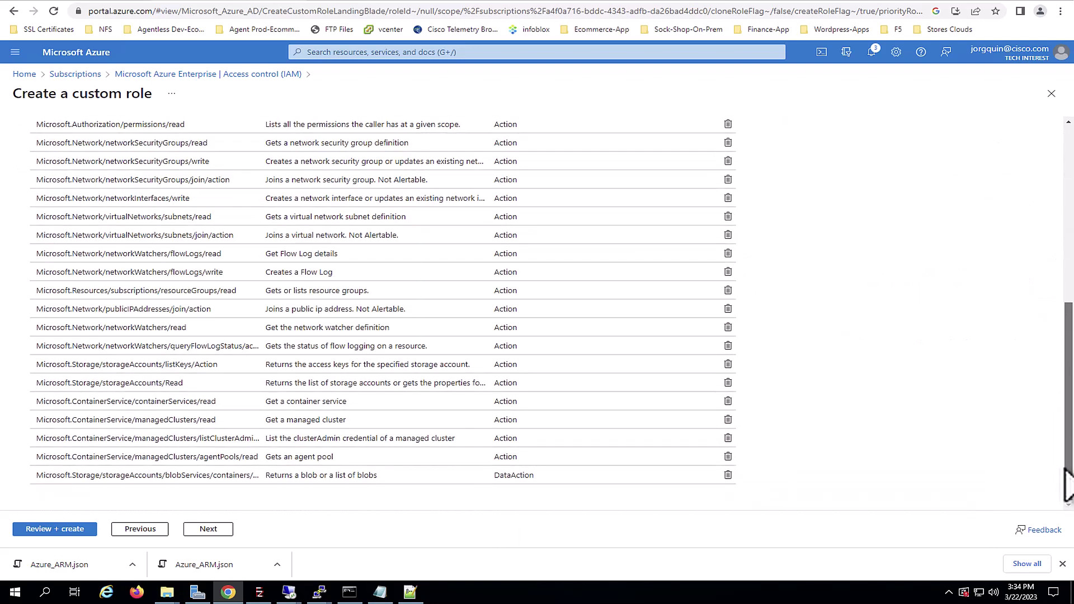
{"action": "left_click_drag", "start_coordinate": [1053, 423], "coordinate": [1041, 226]}
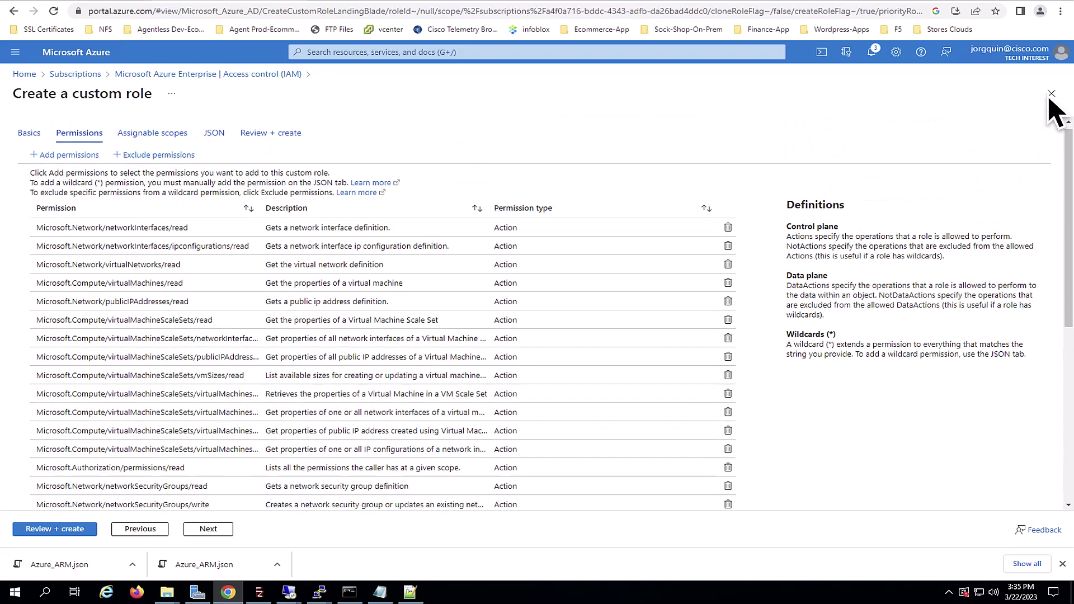
- Discard the new custom role, search roles for 'CSW Ro', and view CSW Role's 33 permissions
{"action": "left_click", "coordinate": [1051, 94]}
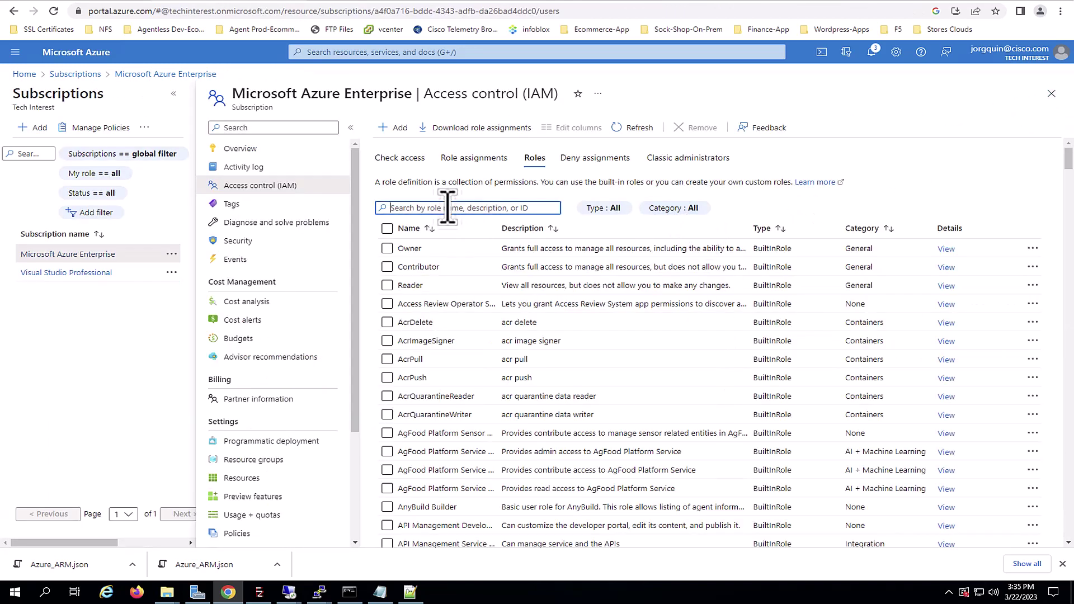
{"action": "left_click", "coordinate": [448, 207]}
{"action": "type", "text": "CSW Ro"}
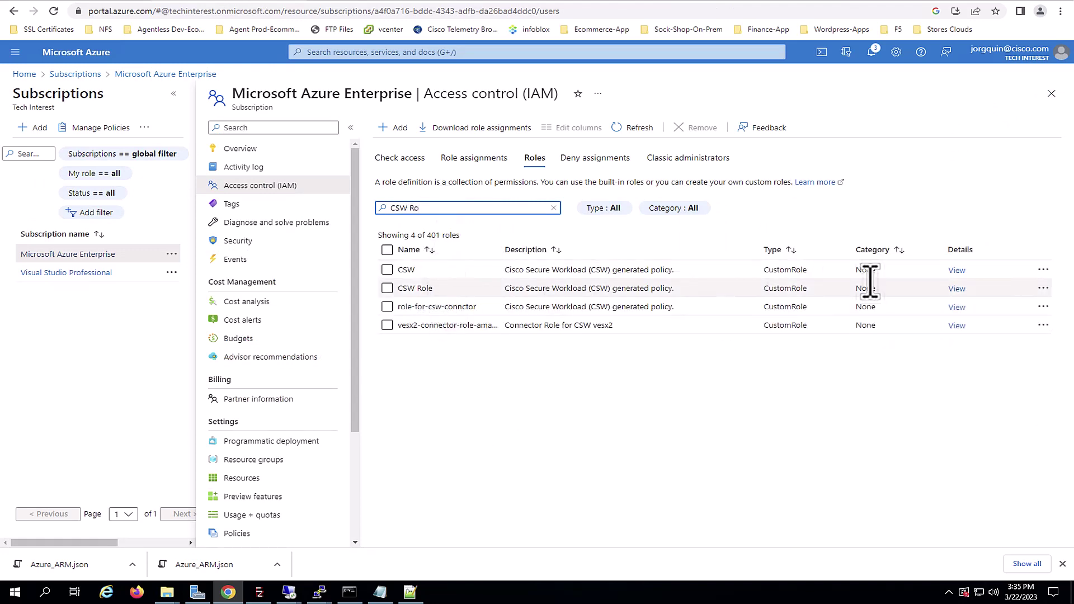
{"action": "left_click", "coordinate": [956, 288]}
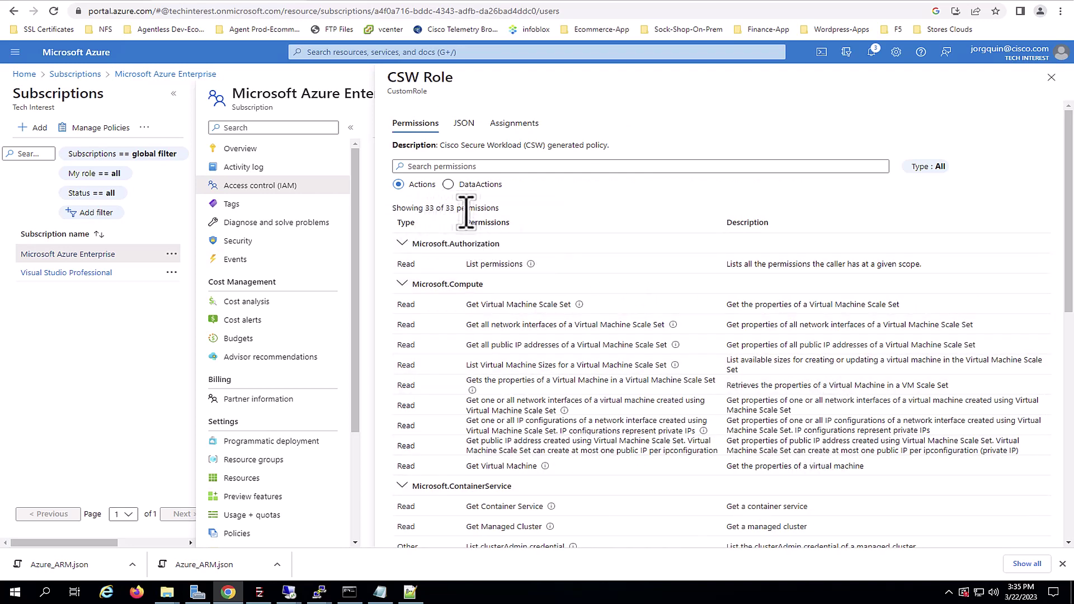
{"action": "scroll", "coordinate": [468, 212], "scroll_direction": "down", "scroll_amount": 1}
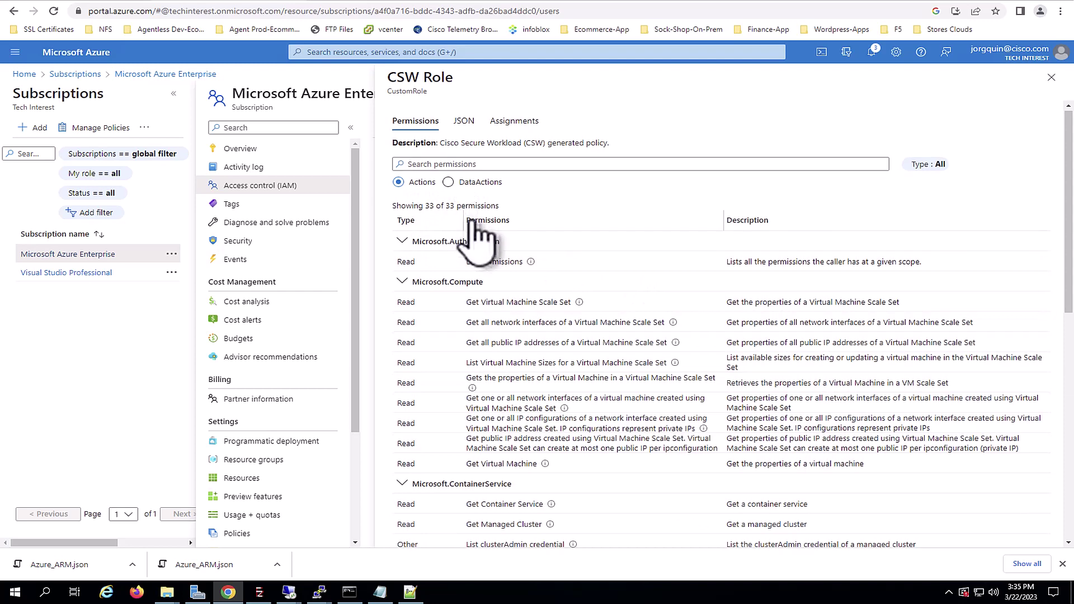
- From Azure Active Directory's App registrations, create a single-tenant registration named CSW App
{"action": "left_click", "coordinate": [1051, 77]}
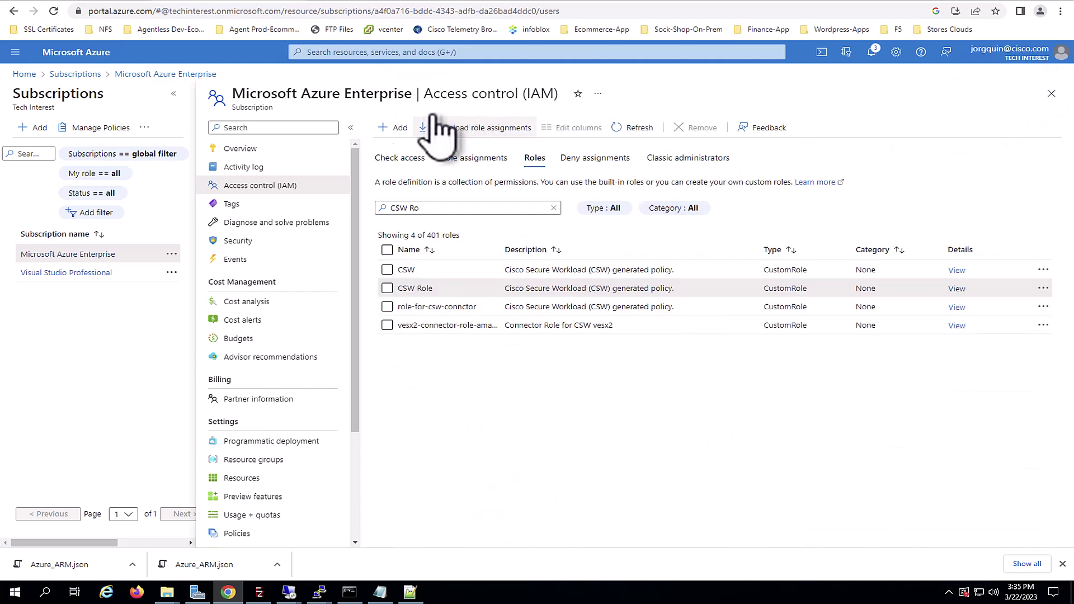
{"action": "left_click", "coordinate": [28, 74]}
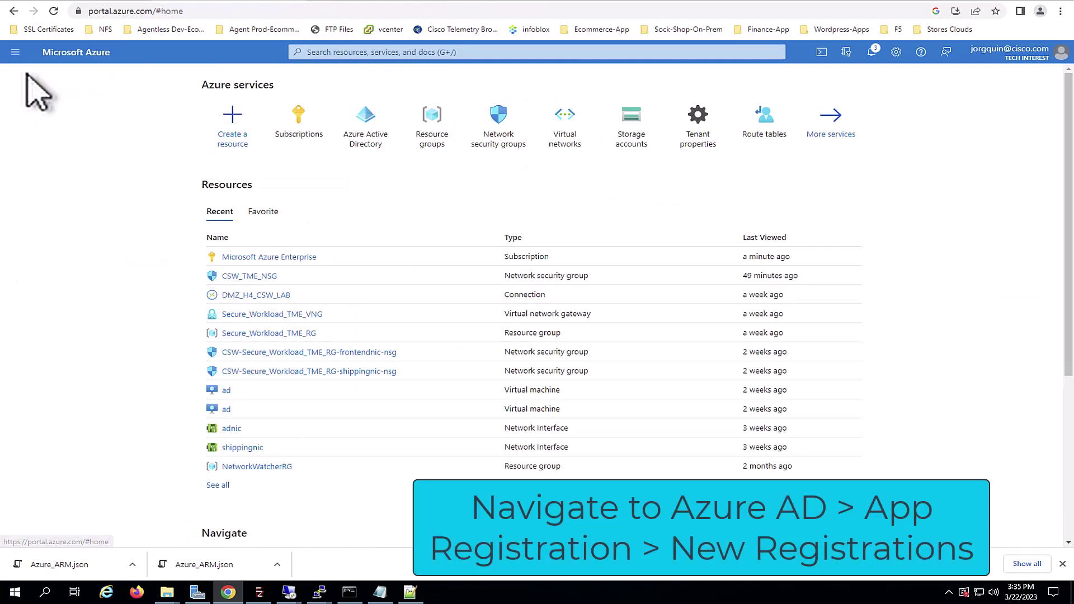
{"action": "left_click", "coordinate": [369, 159]}
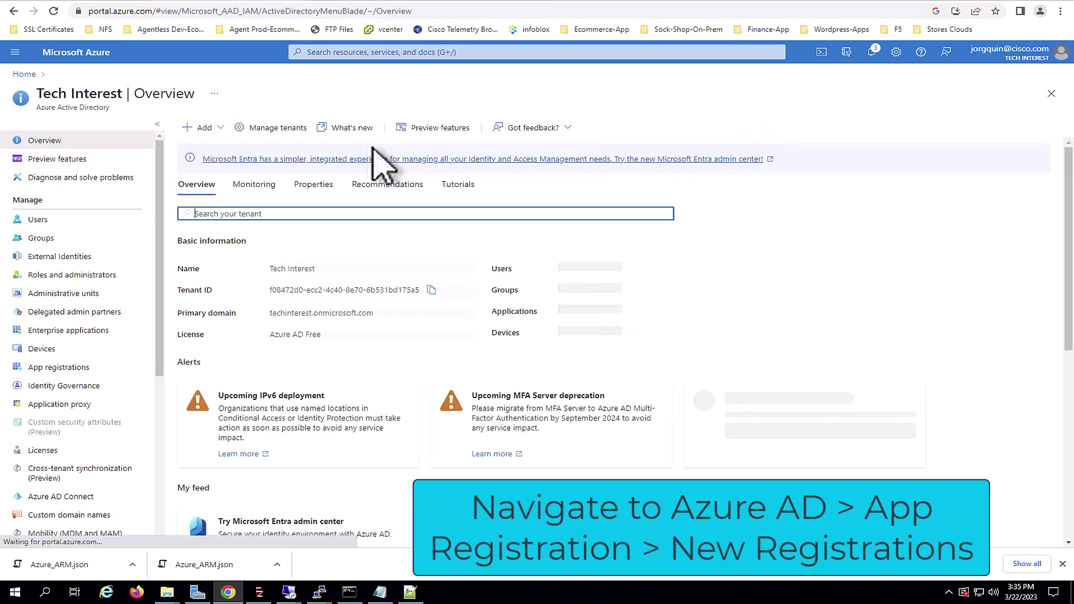
{"action": "left_click", "coordinate": [85, 373]}
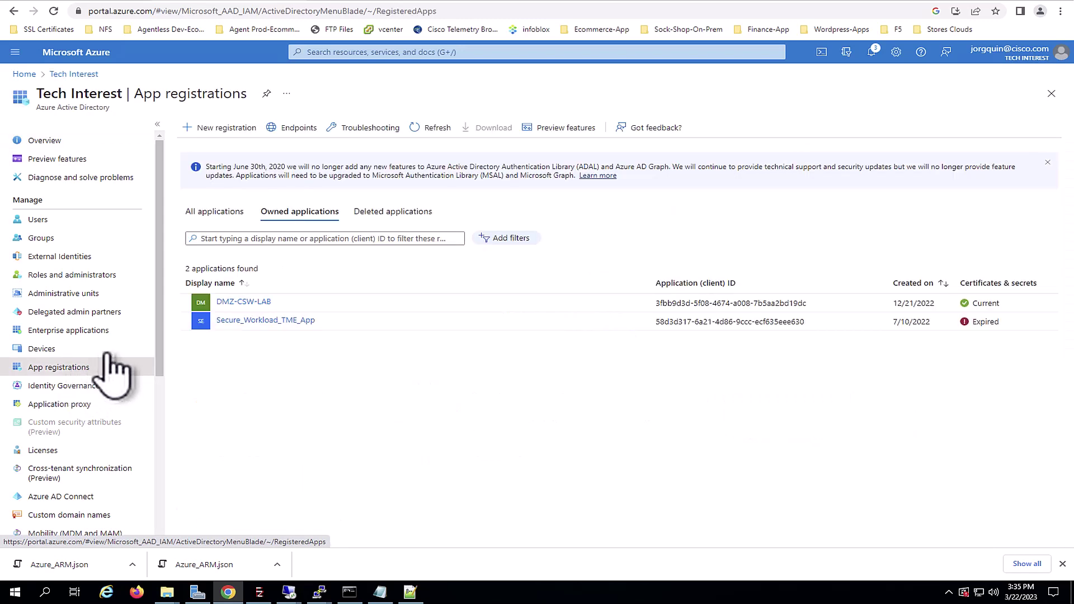
{"action": "left_click", "coordinate": [232, 134]}
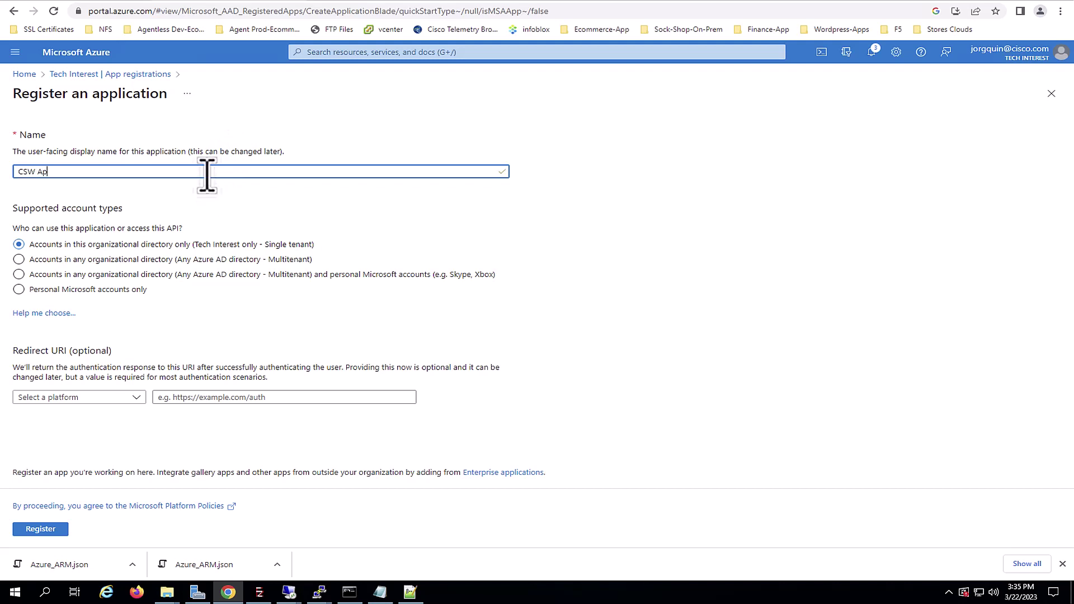
{"action": "left_click", "coordinate": [42, 530]}
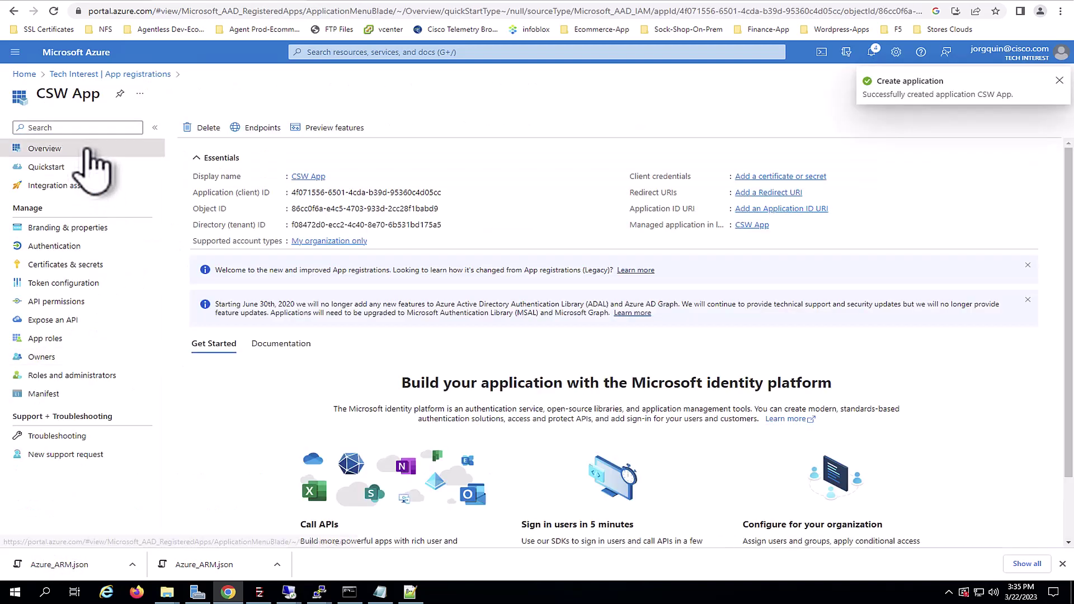
- Show DMZ-CSW-LAB's Certificates & secrets with secret CSW_DMZ_LAB, cancelling a new client secret
{"action": "left_click", "coordinate": [122, 75]}
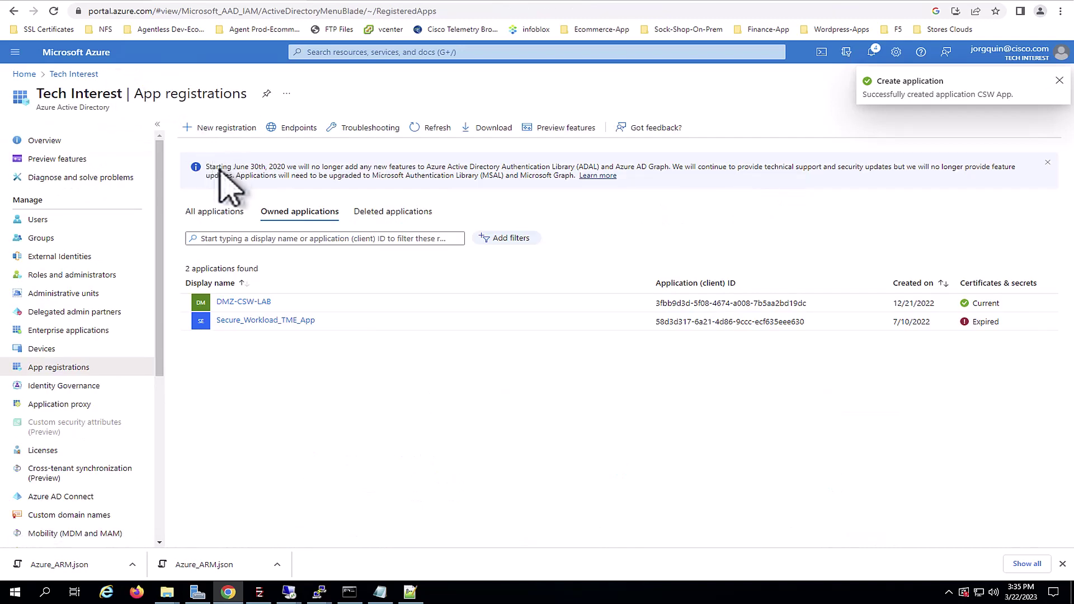
{"action": "left_click", "coordinate": [245, 302]}
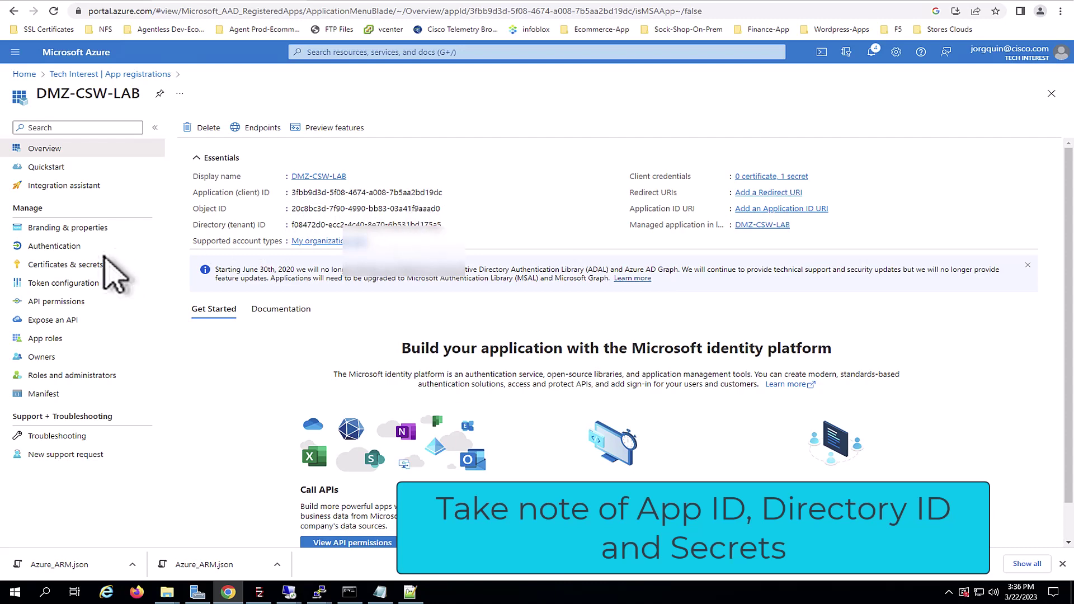
{"action": "left_click", "coordinate": [85, 267]}
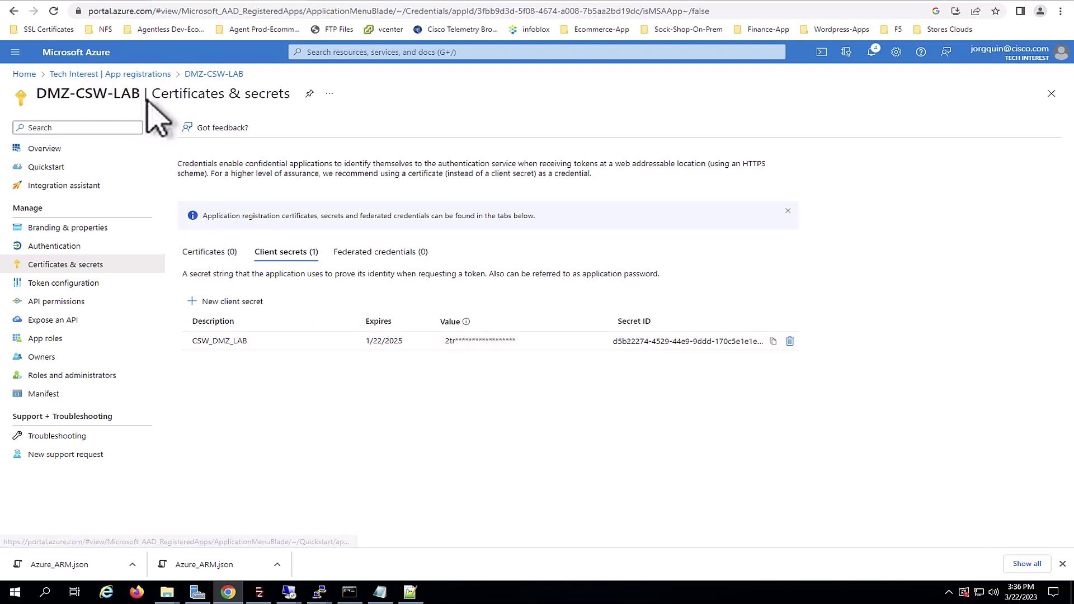
{"action": "left_click", "coordinate": [227, 302]}
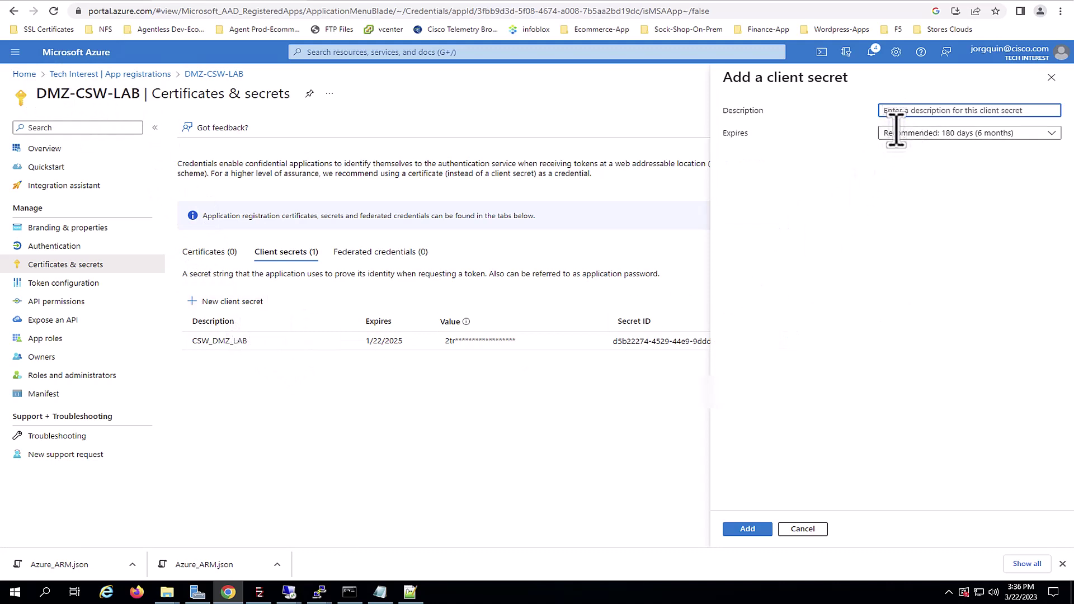
{"action": "left_click", "coordinate": [803, 529]}
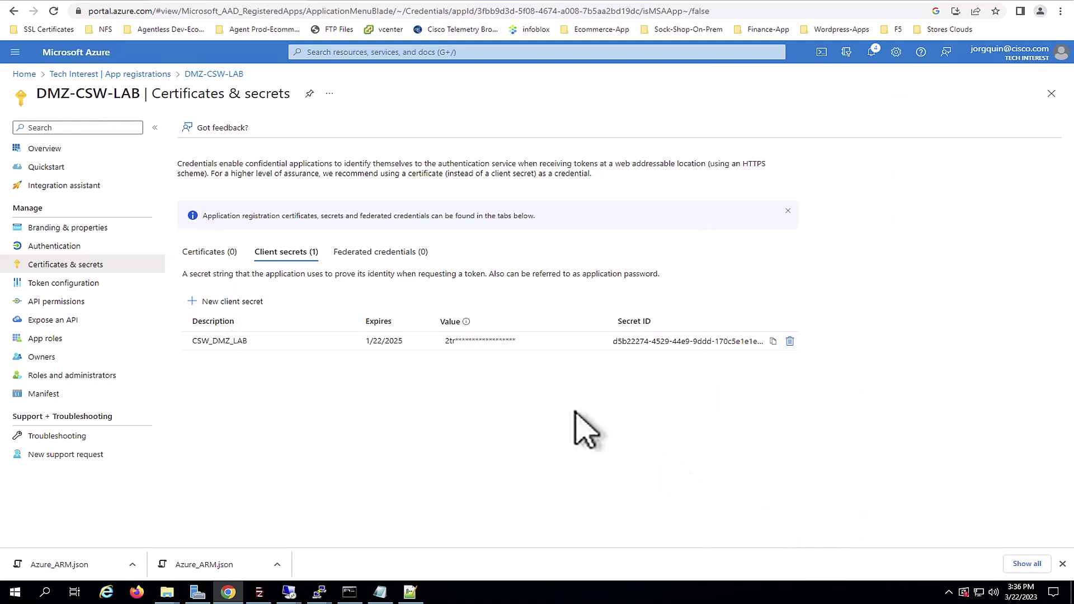
- Start a new role assignment from the Microsoft Azure Enterprise subscription's Access control (IAM)
{"action": "left_click", "coordinate": [23, 73]}
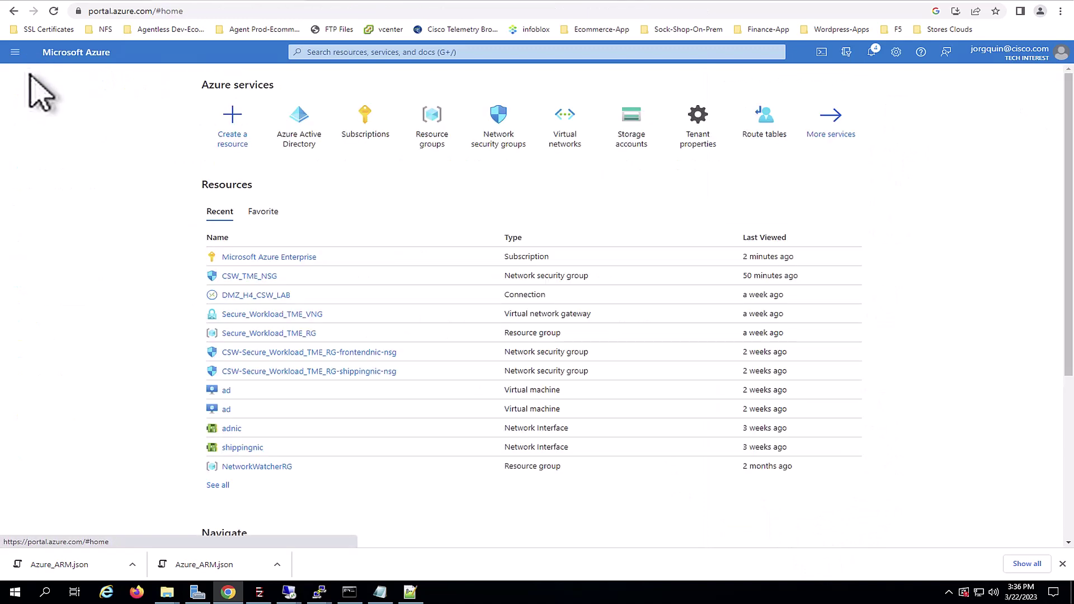
{"action": "left_click", "coordinate": [367, 134]}
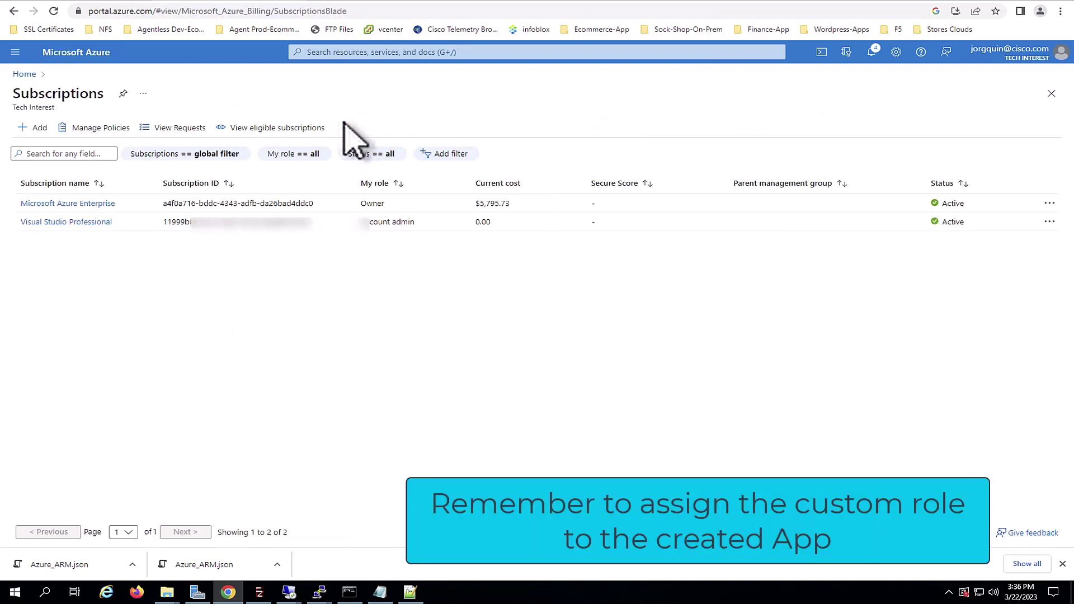
{"action": "left_click", "coordinate": [109, 204]}
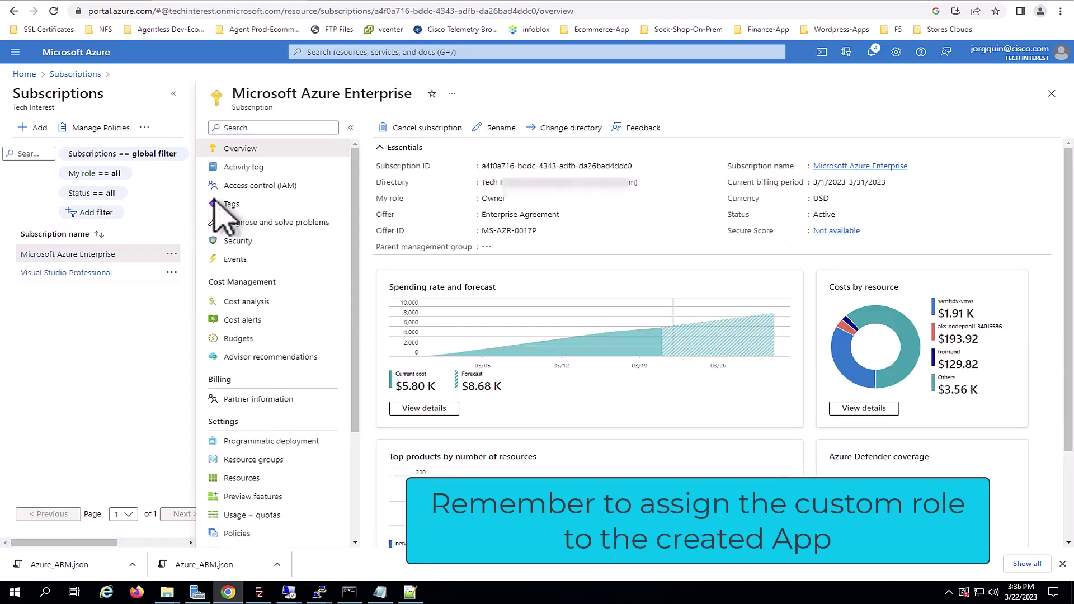
{"action": "left_click", "coordinate": [249, 188]}
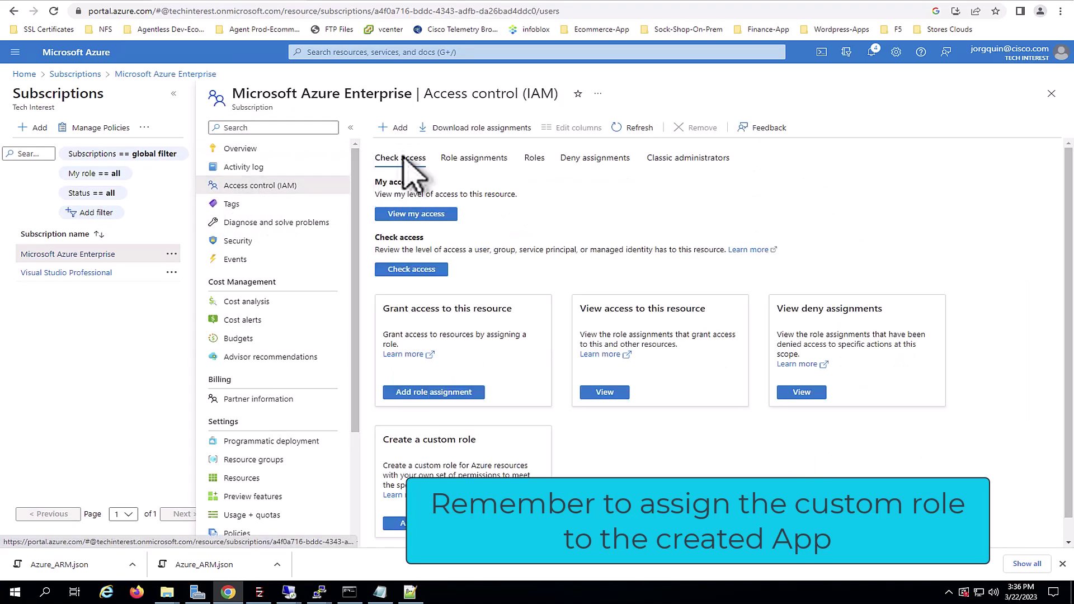
{"action": "left_click", "coordinate": [534, 159]}
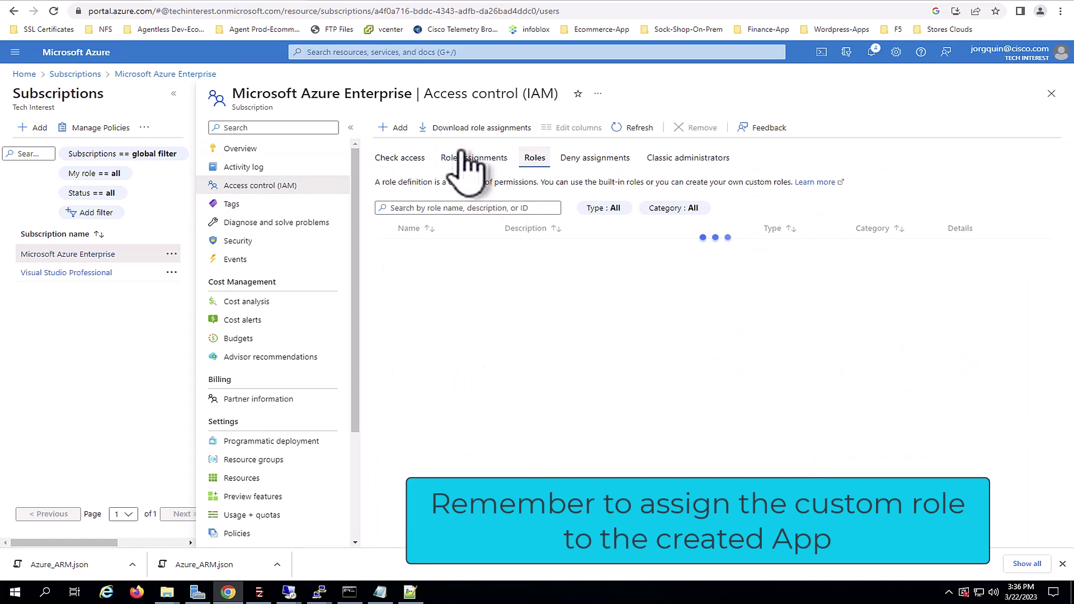
{"action": "left_click", "coordinate": [404, 131]}
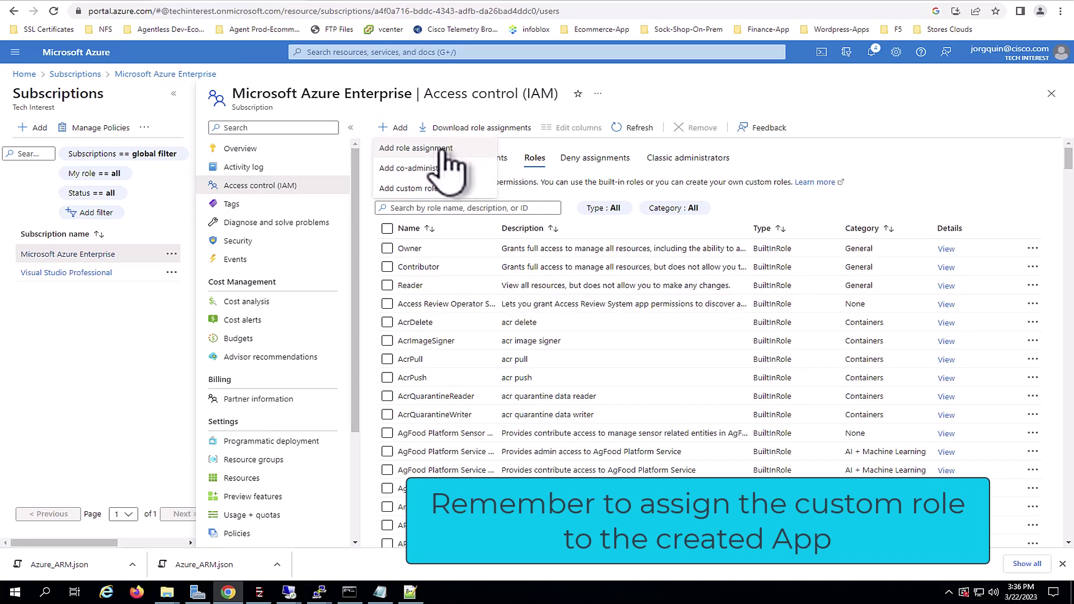
{"action": "left_click", "coordinate": [425, 149]}
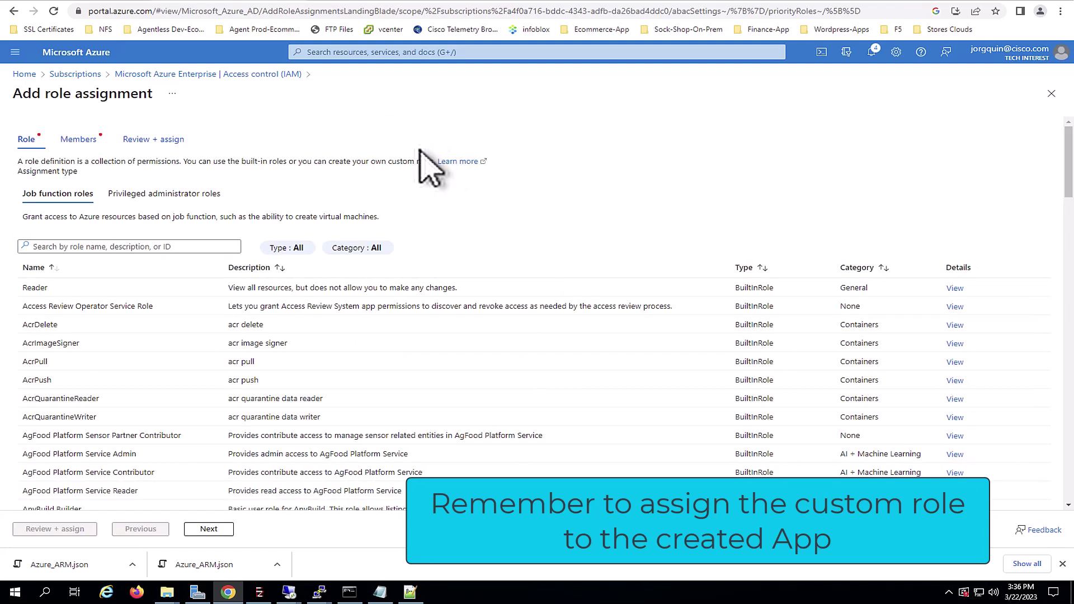
- Choose CSW Role and add CSW App, found by searching 'CSW', as its member
{"action": "left_click", "coordinate": [105, 248]}
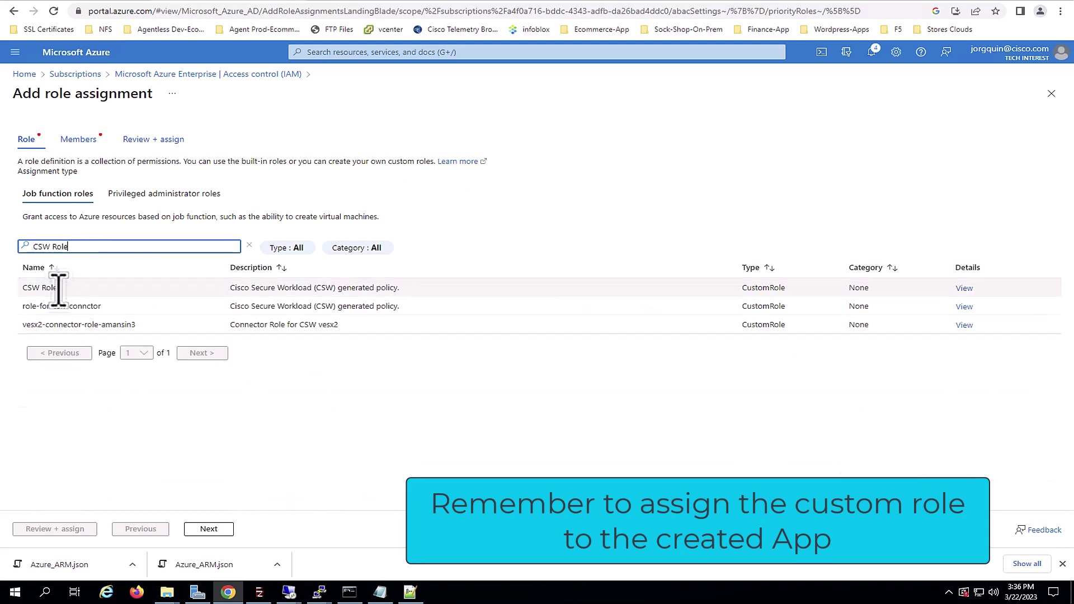
{"action": "left_click", "coordinate": [58, 289]}
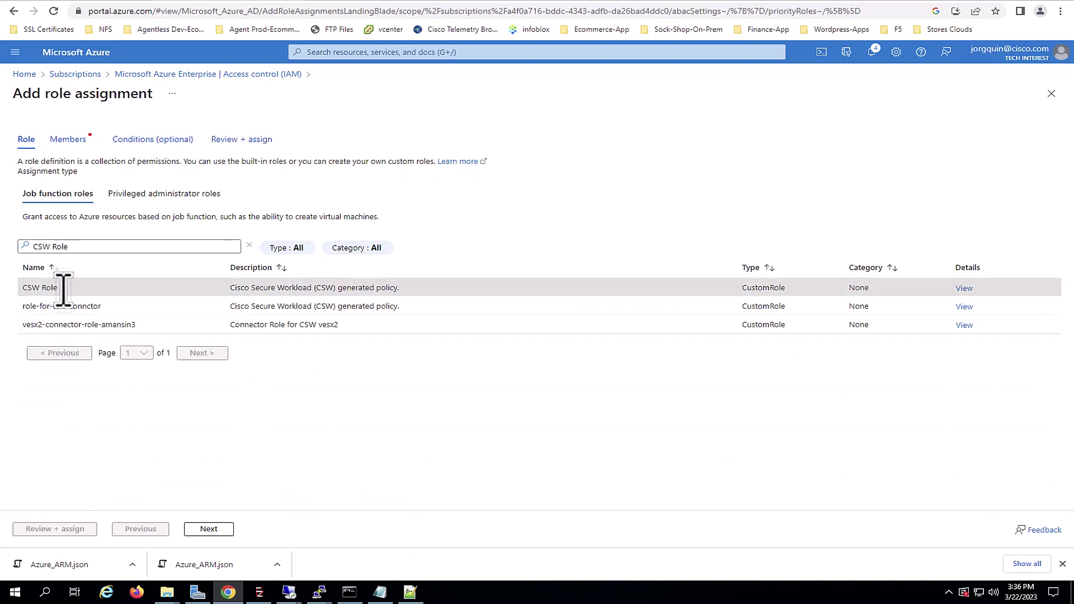
{"action": "left_click", "coordinate": [209, 529]}
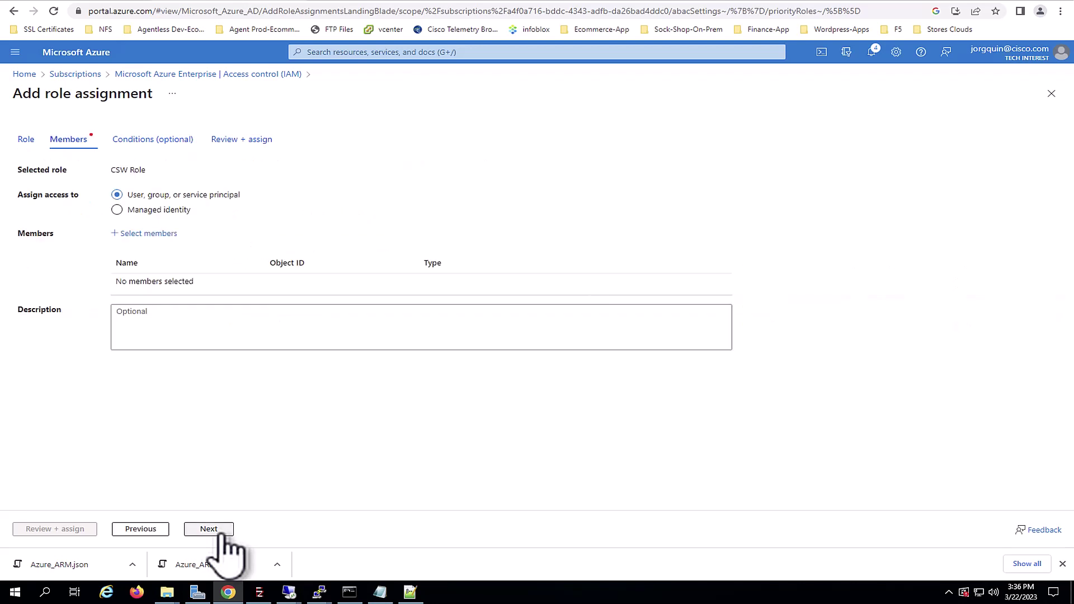
{"action": "left_click", "coordinate": [149, 234]}
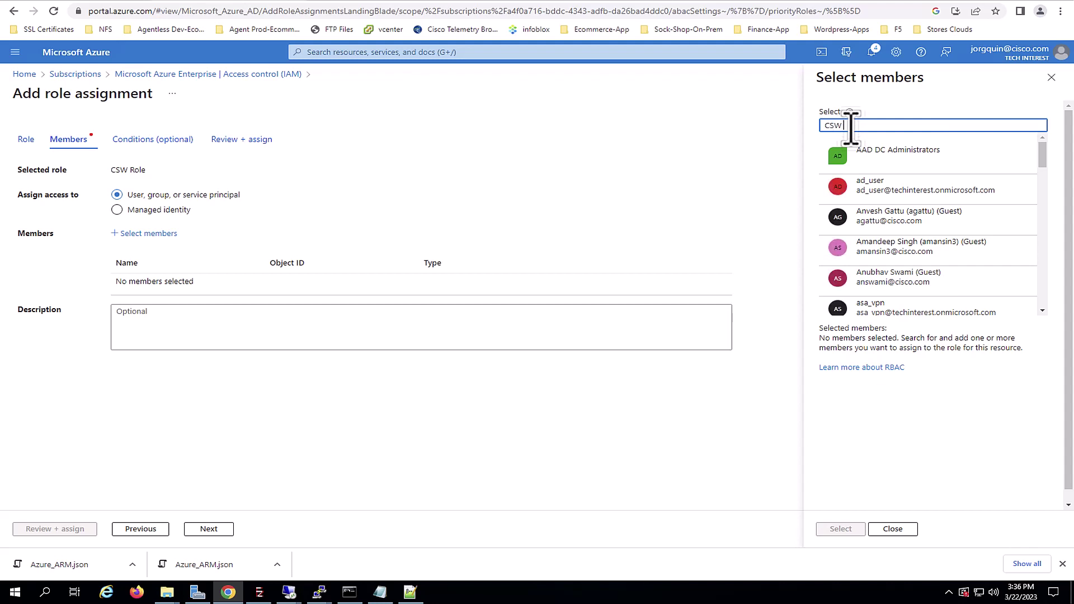
{"action": "type", "text": "CSW"}
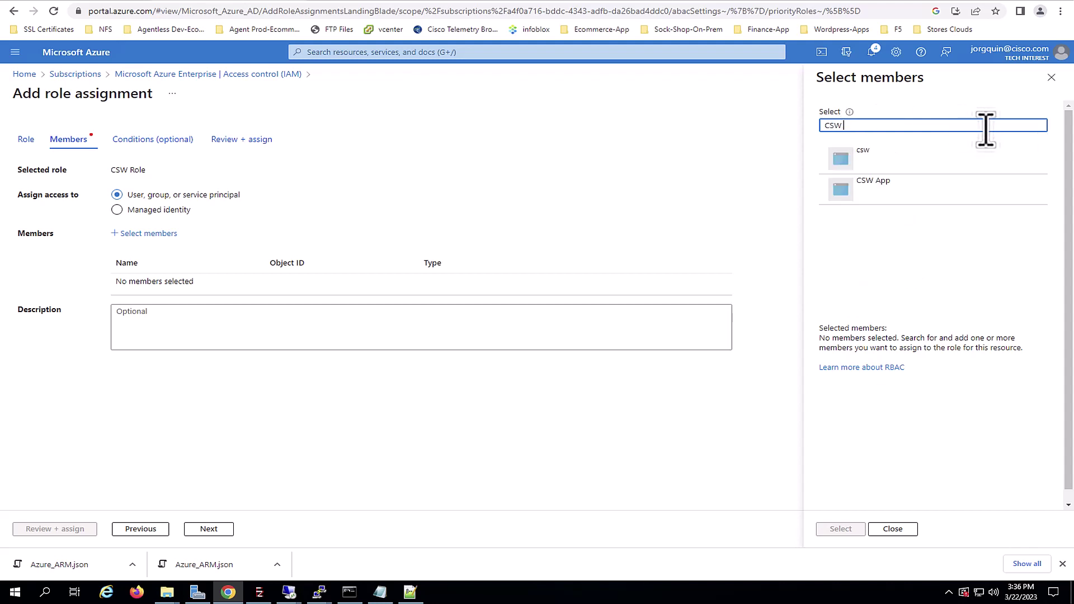
{"action": "left_click", "coordinate": [889, 192]}
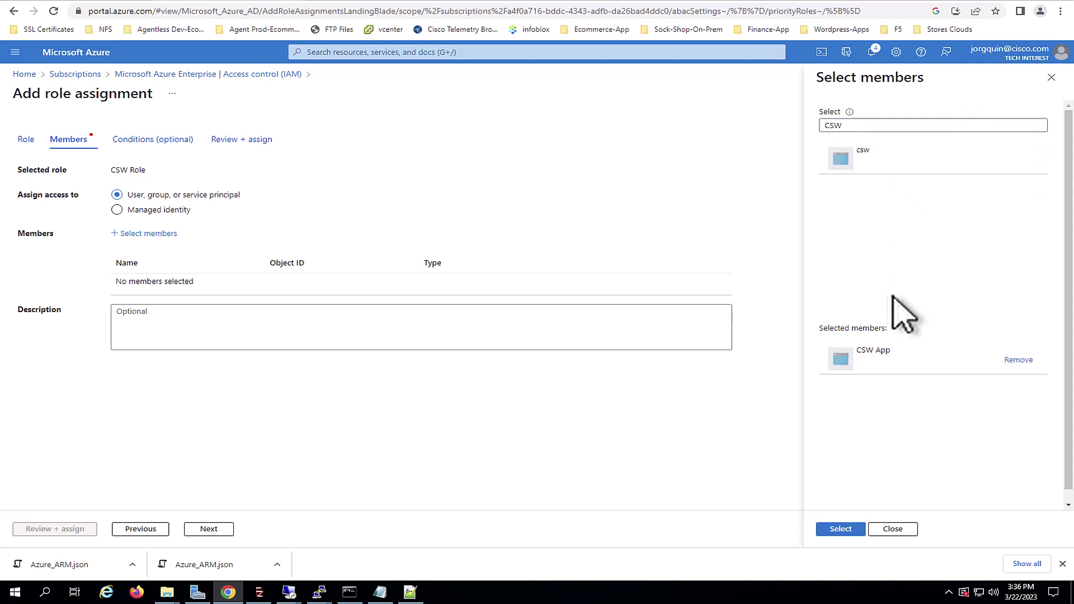
{"action": "left_click", "coordinate": [847, 529]}
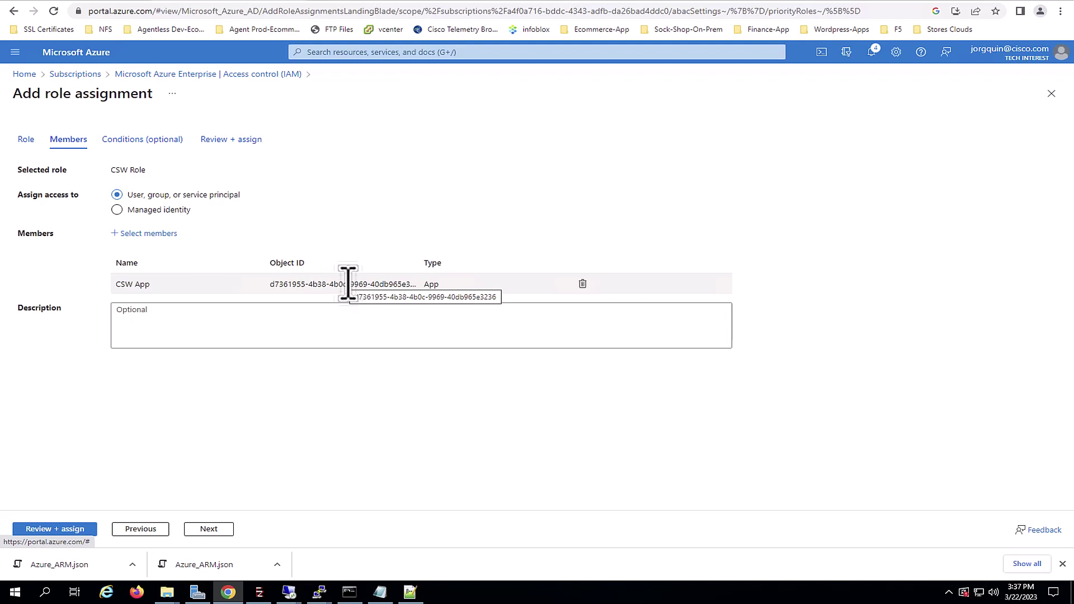
- From Home, filter Network security groups by 'CSW_TME' and open CSW_TME_NSG
{"action": "left_click", "coordinate": [25, 75]}
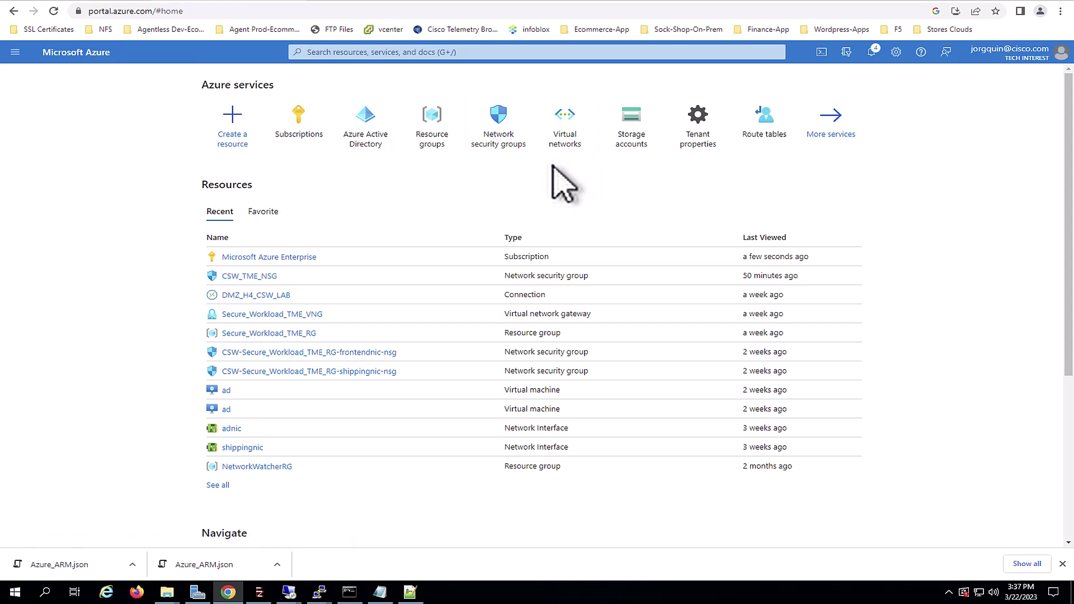
{"action": "left_click", "coordinate": [498, 116]}
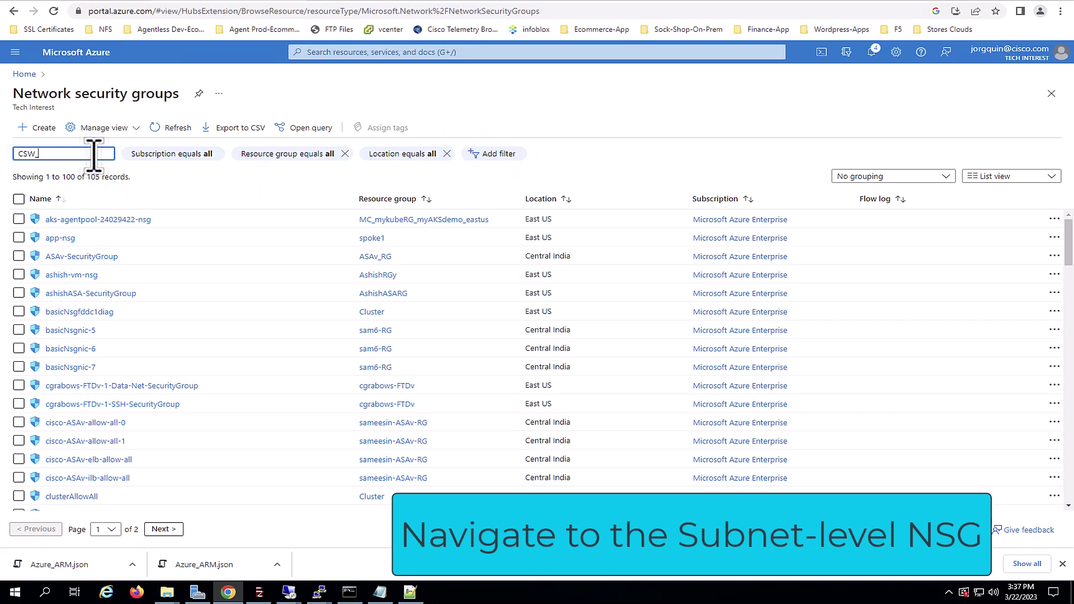
{"action": "left_click", "coordinate": [93, 153]}
{"action": "type", "text": "CSW_TME"}
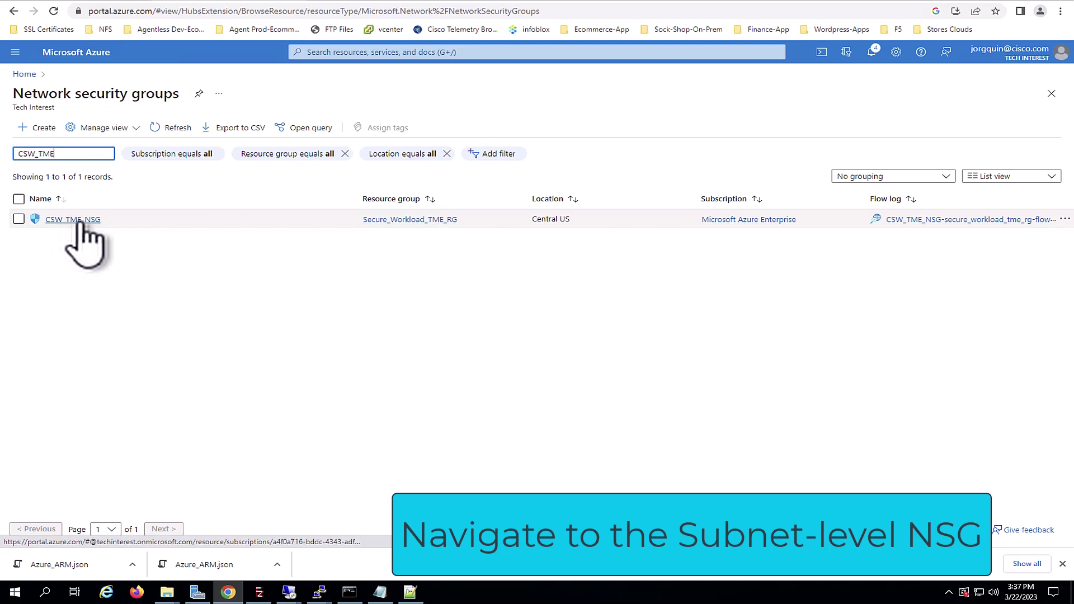
{"action": "left_click", "coordinate": [81, 220]}
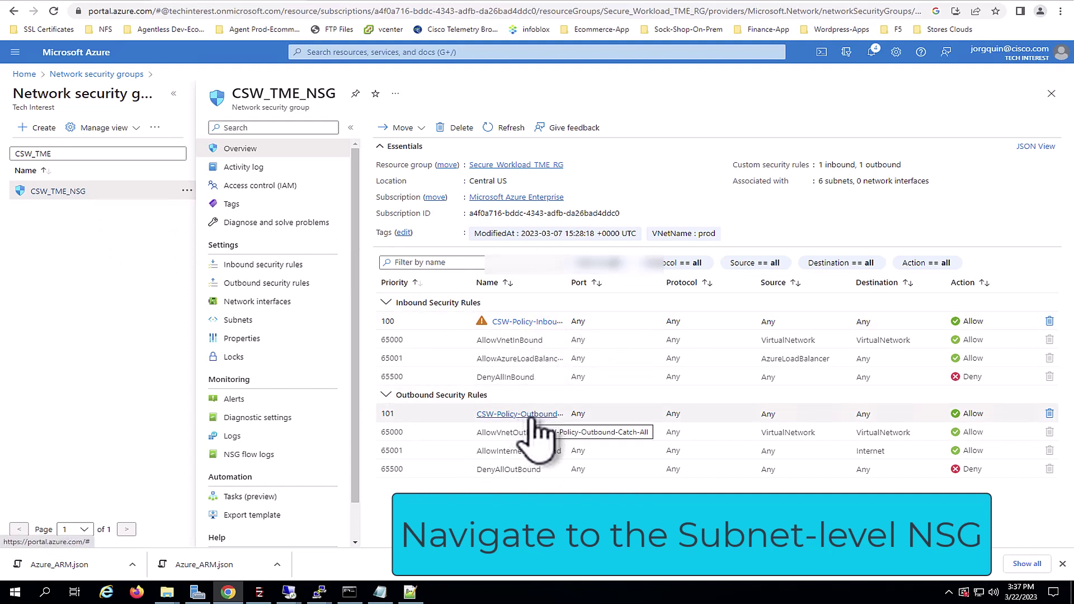
- Review CSW_TME_NSG's associated prod web, app and db subnets, closing the Associate panel unchanged
{"action": "left_click", "coordinate": [252, 325]}
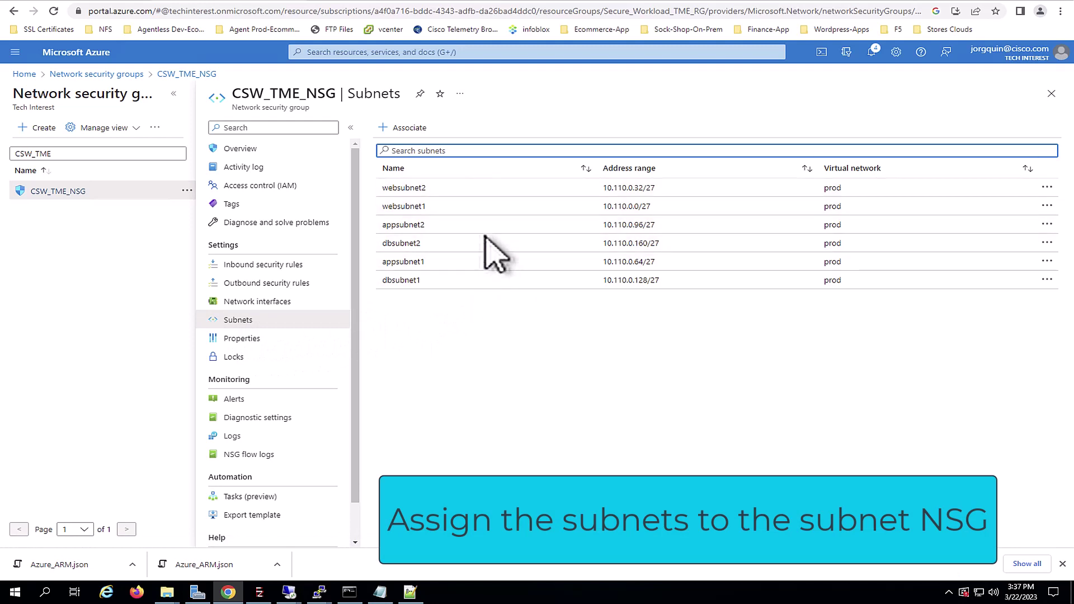
{"action": "left_click", "coordinate": [405, 128]}
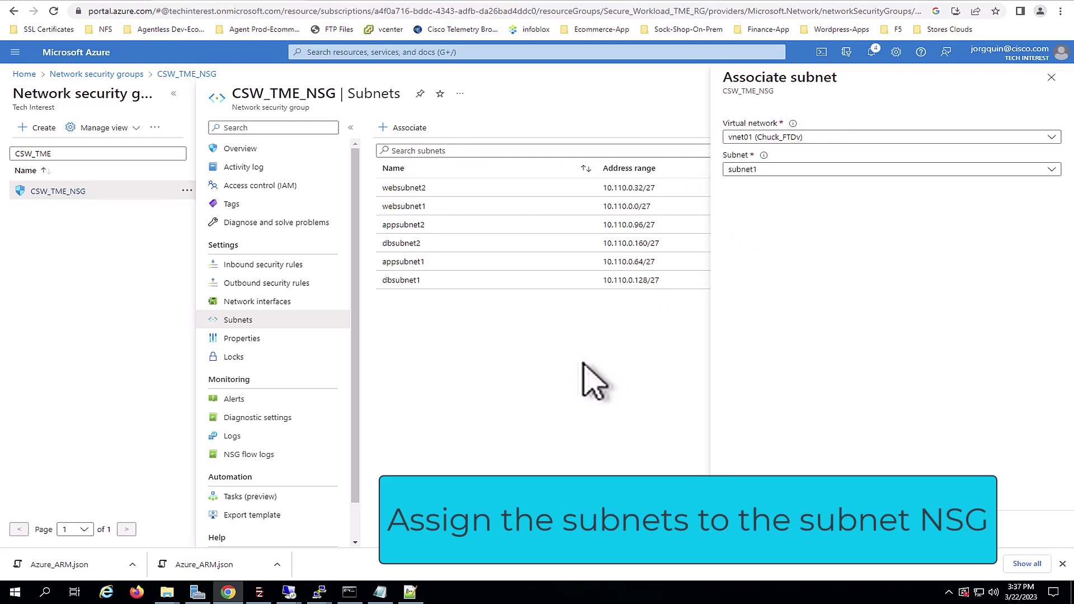
{"action": "left_click", "coordinate": [1051, 78]}
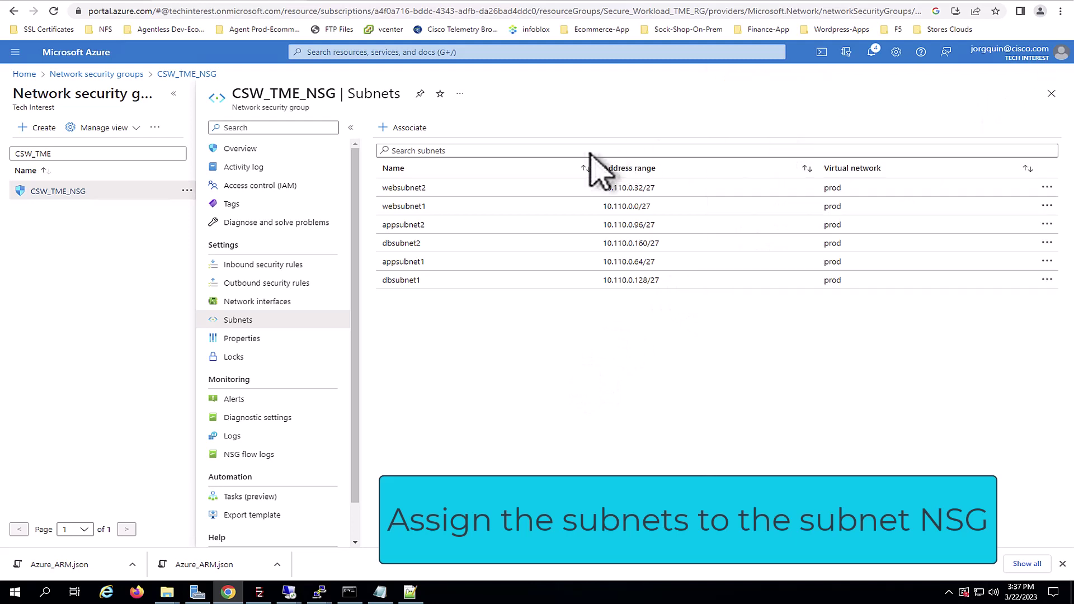
- Confirm the CSW_TME_NSG flow log is Version 2 with 2-day retention, then return Home
{"action": "left_click", "coordinate": [271, 457]}
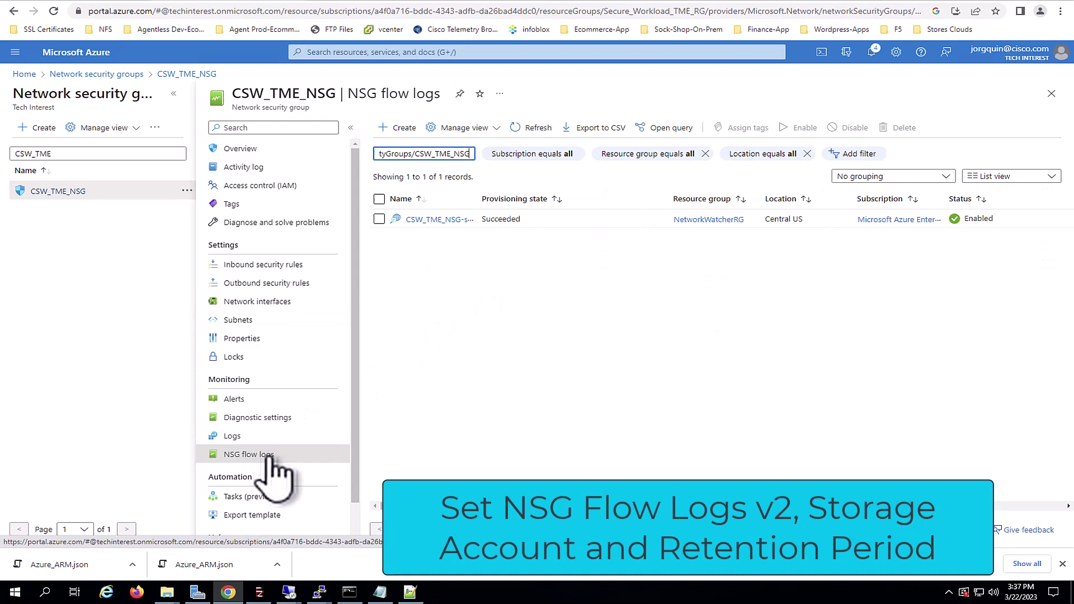
{"action": "left_click", "coordinate": [380, 219]}
{"action": "left_click", "coordinate": [423, 220]}
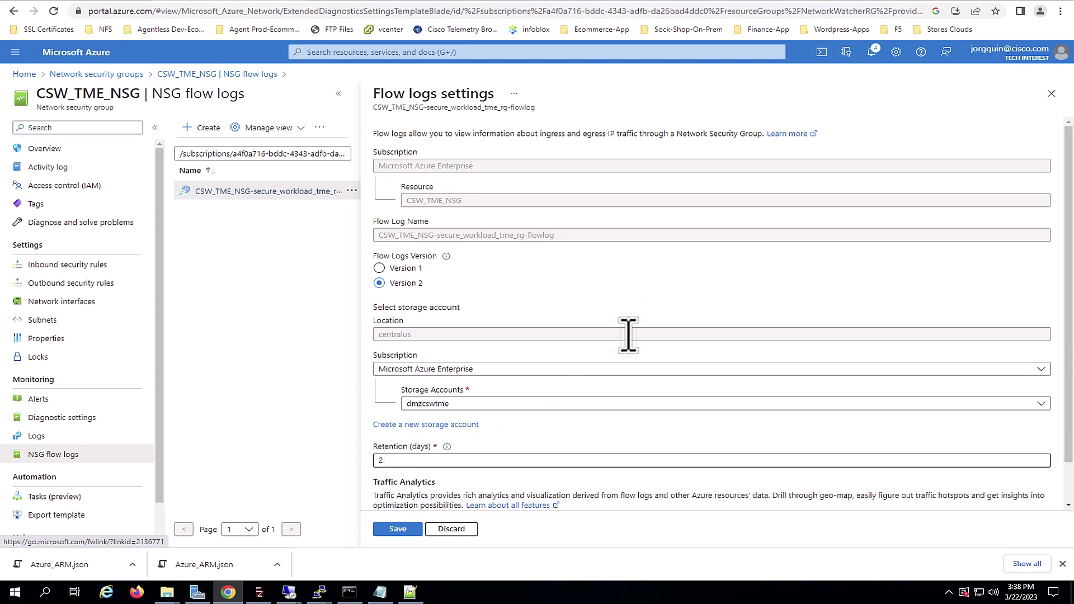
{"action": "scroll", "coordinate": [1020, 101], "scroll_direction": "down", "scroll_amount": 1}
{"action": "left_click", "coordinate": [1051, 94]}
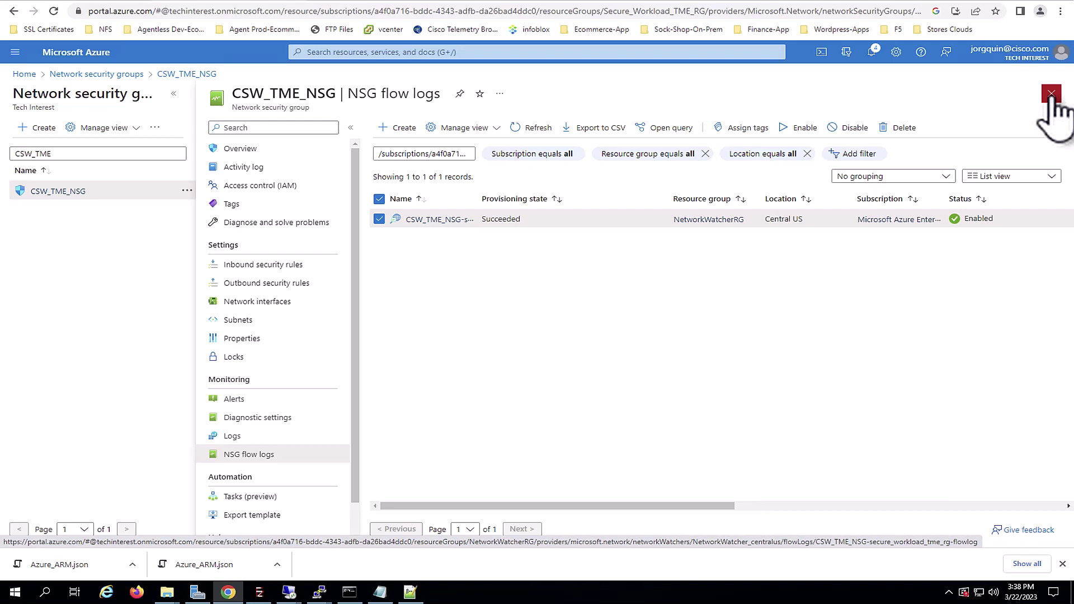
{"action": "left_click", "coordinate": [1051, 94]}
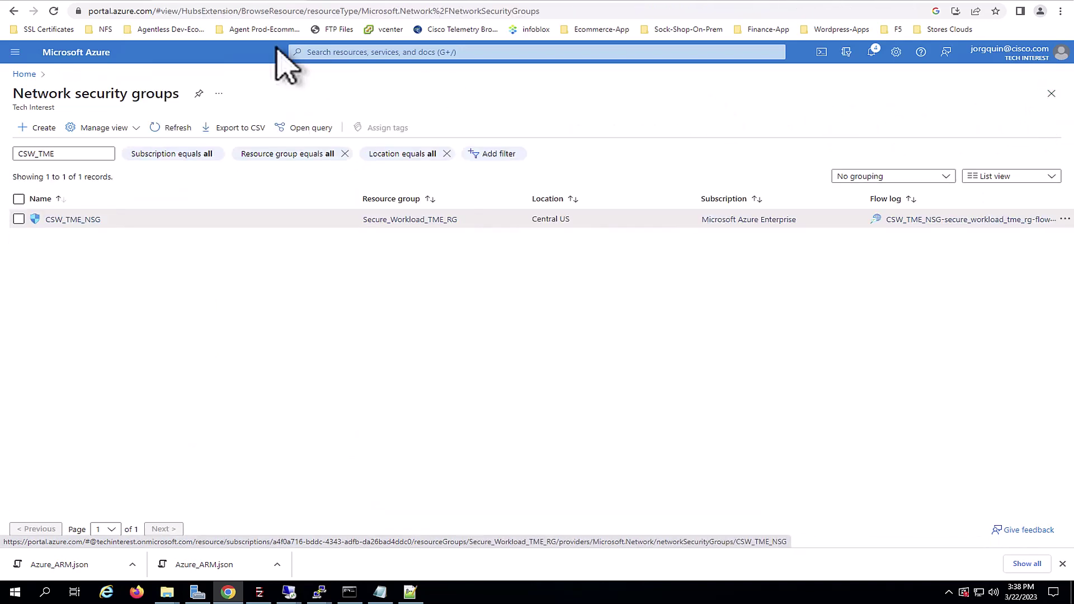
{"action": "left_click", "coordinate": [24, 74]}
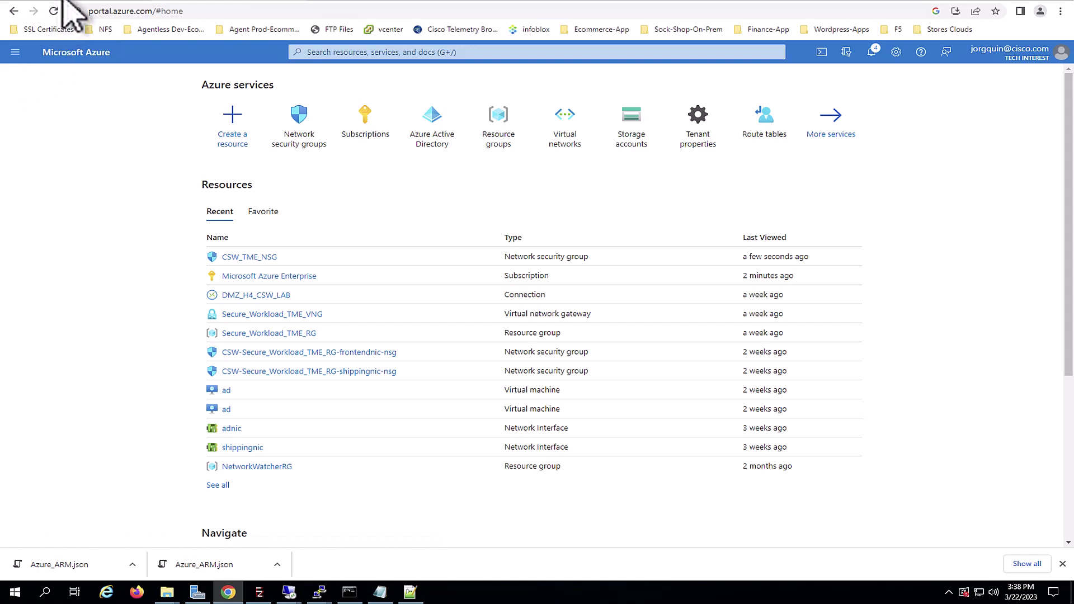
- Review the Azure connector's SubscriptionID, TenantID, ClientID and Secret fields, then advance to Select VNet
{"action": "key", "text": "ctrl+Tab"}
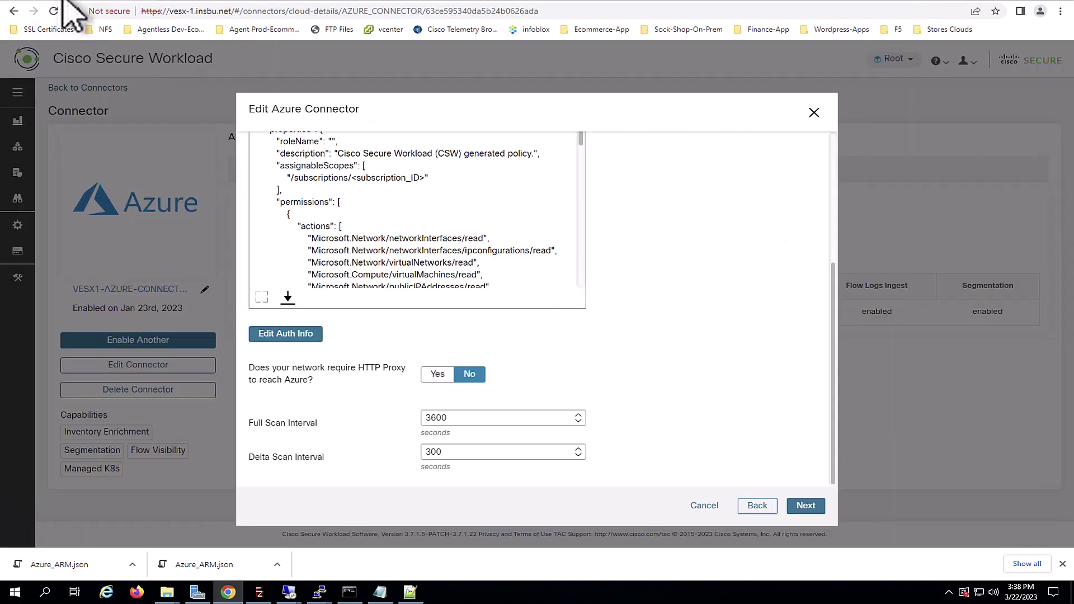
{"action": "left_click", "coordinate": [298, 336]}
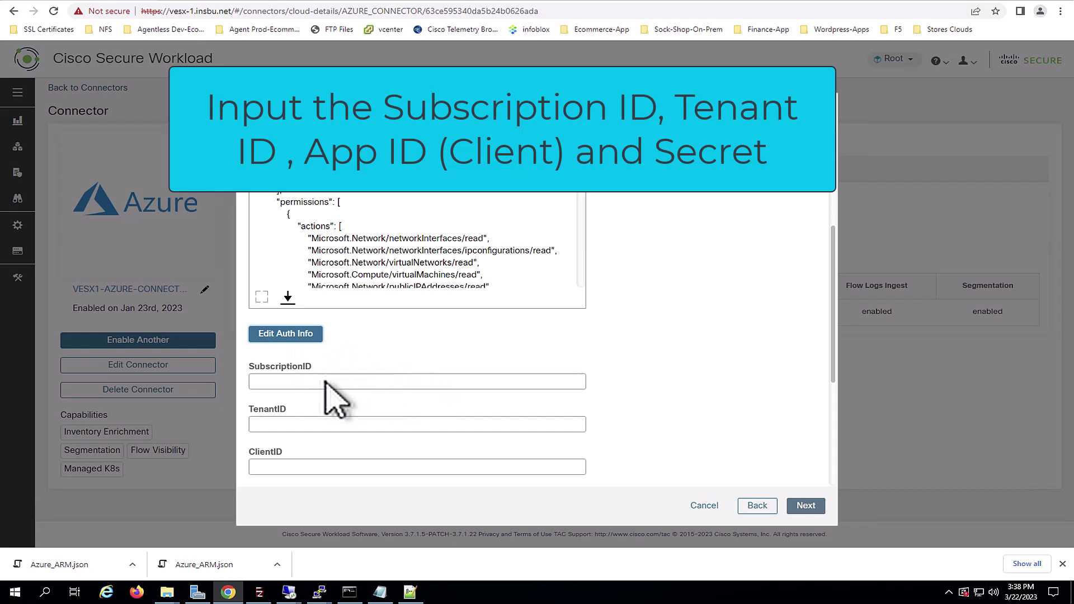
{"action": "scroll", "coordinate": [836, 417], "scroll_direction": "down", "scroll_amount": 2}
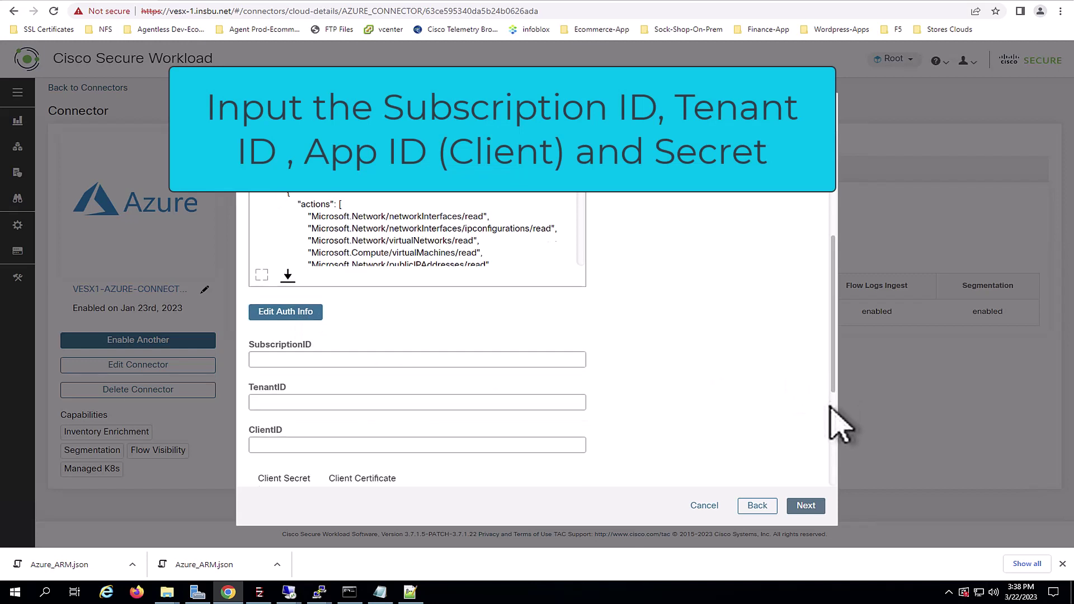
{"action": "left_click", "coordinate": [306, 336]}
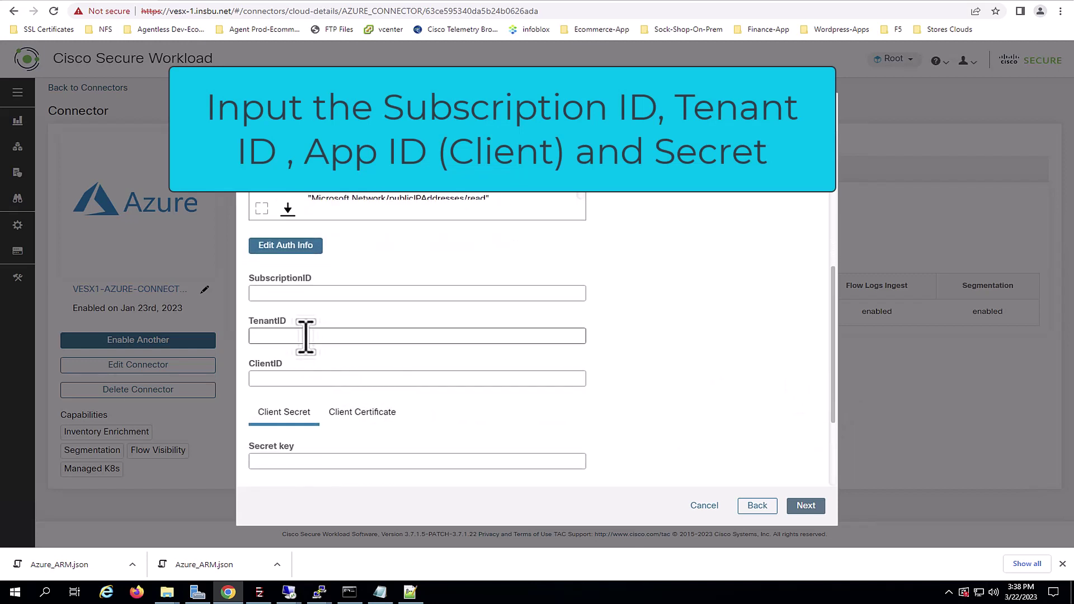
{"action": "left_click", "coordinate": [332, 382]}
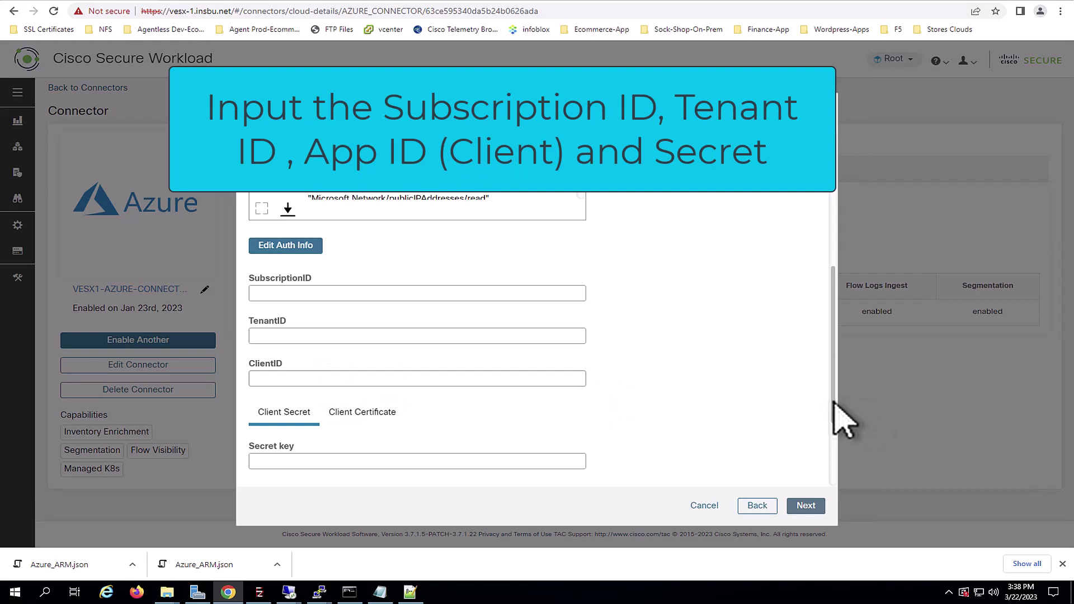
{"action": "scroll", "coordinate": [832, 433], "scroll_direction": "down", "scroll_amount": 2}
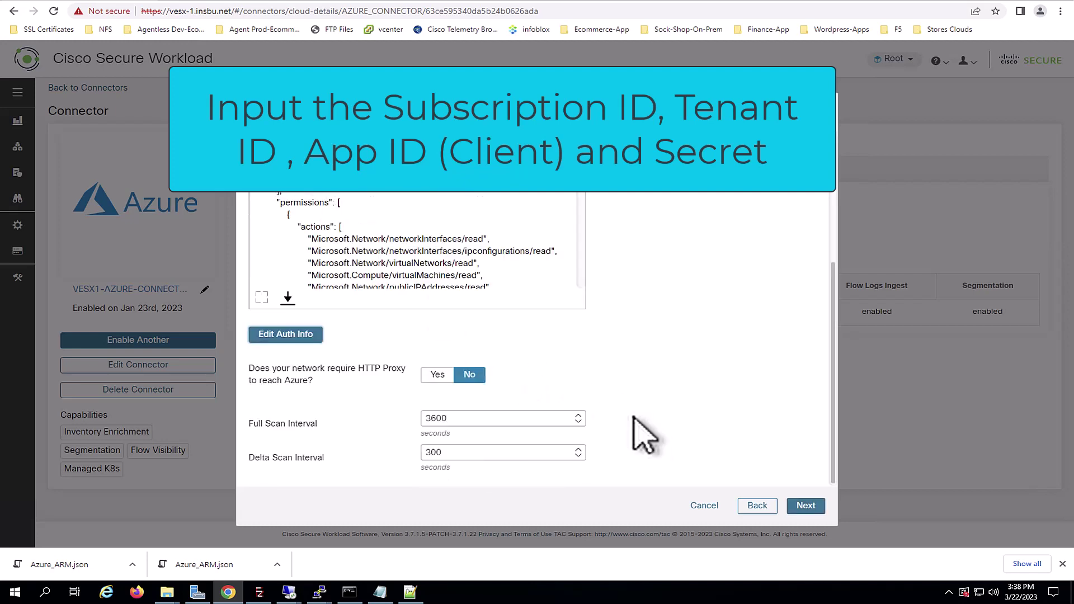
{"action": "left_click", "coordinate": [812, 505]}
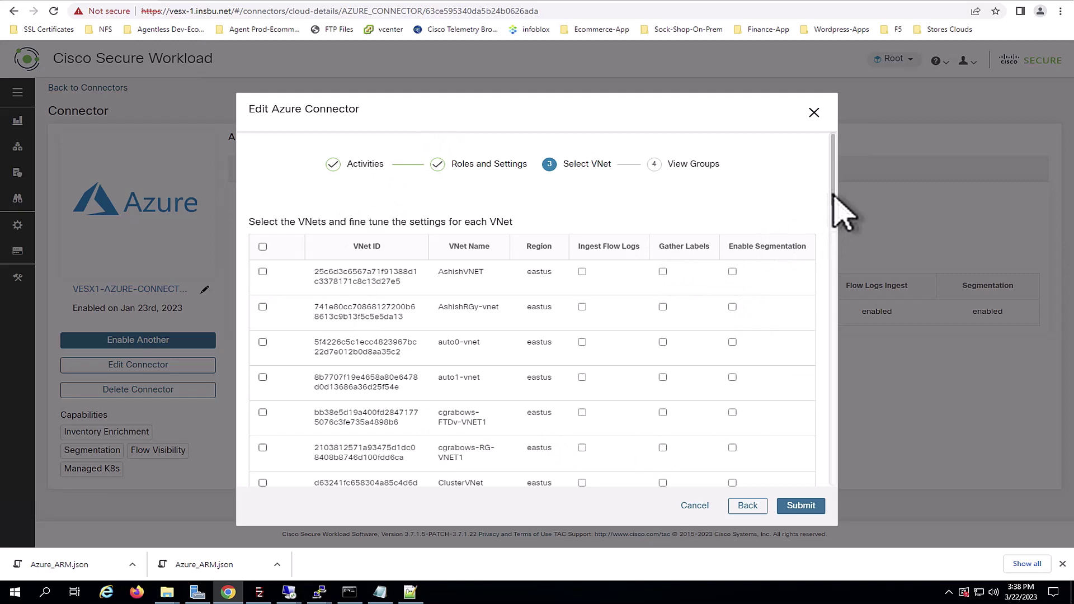
- Include AshishVNET alongside prod in the connector's VNet selection and submit
{"action": "scroll", "coordinate": [838, 252], "scroll_direction": "down", "scroll_amount": 8}
{"action": "scroll", "coordinate": [837, 251], "scroll_direction": "down", "scroll_amount": 6}
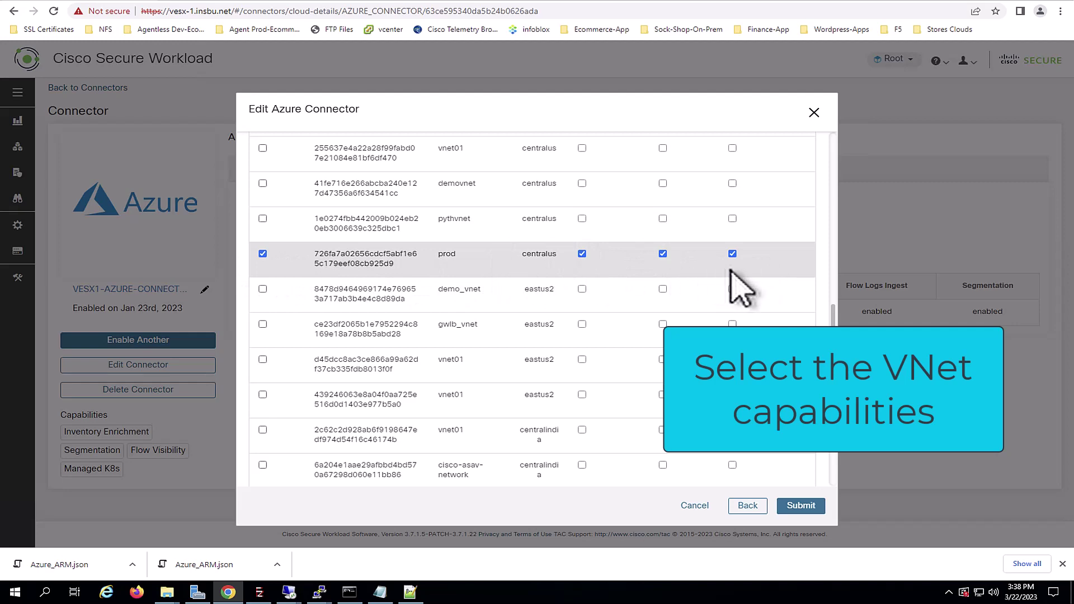
{"action": "left_click_drag", "start_coordinate": [832, 318], "coordinate": [821, 137]}
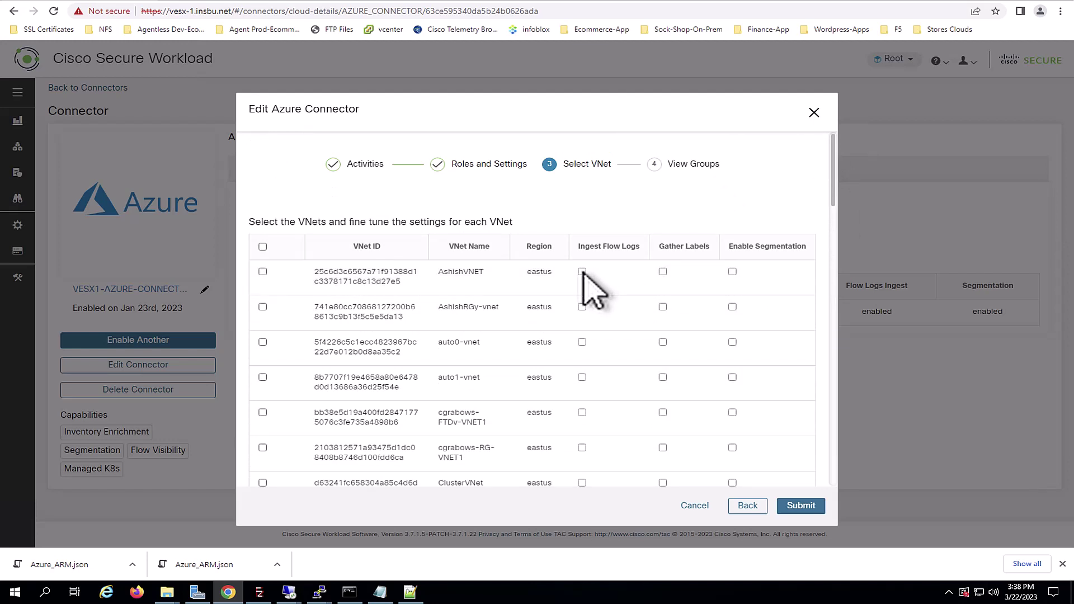
{"action": "left_click", "coordinate": [262, 272]}
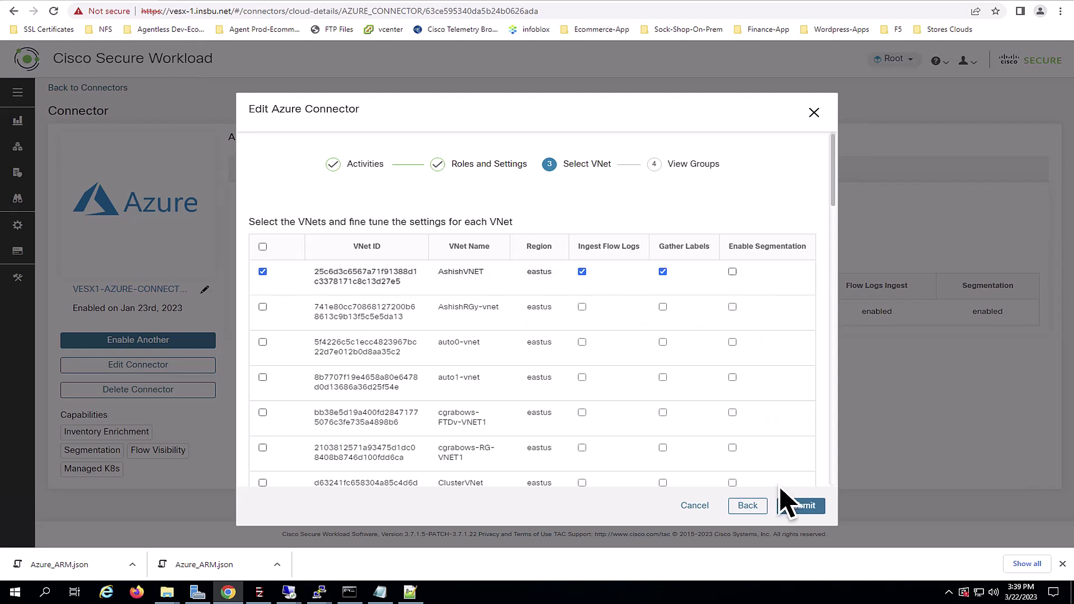
{"action": "left_click", "coordinate": [800, 506]}
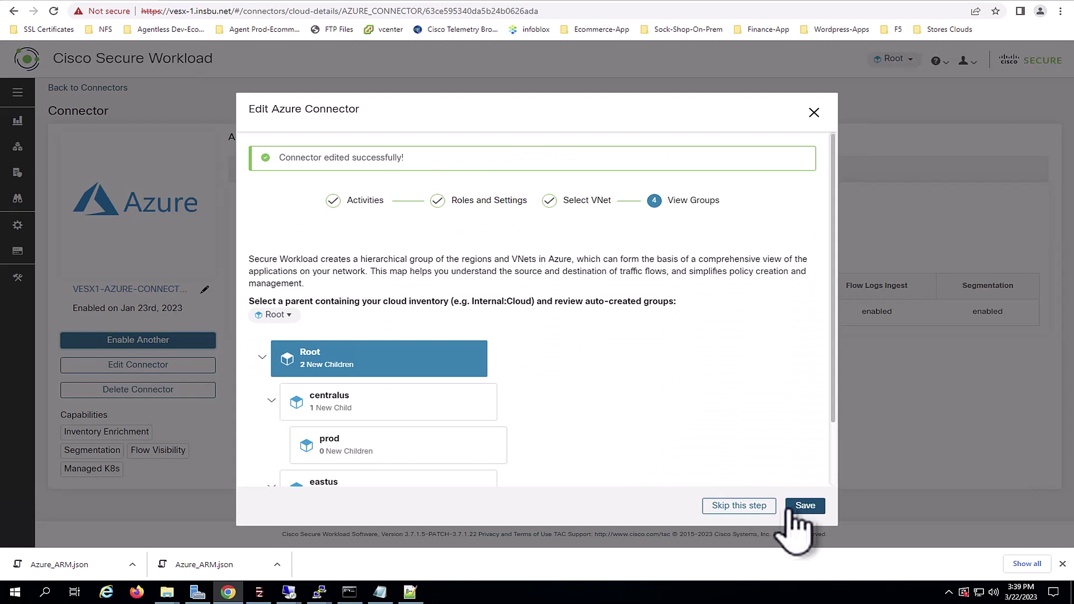
- Set Root:CSW-SBG-Org:Cloud:Azure as parent for the eastus region and VNet groups, then save
{"action": "scroll", "coordinate": [834, 448], "scroll_direction": "down", "scroll_amount": 1}
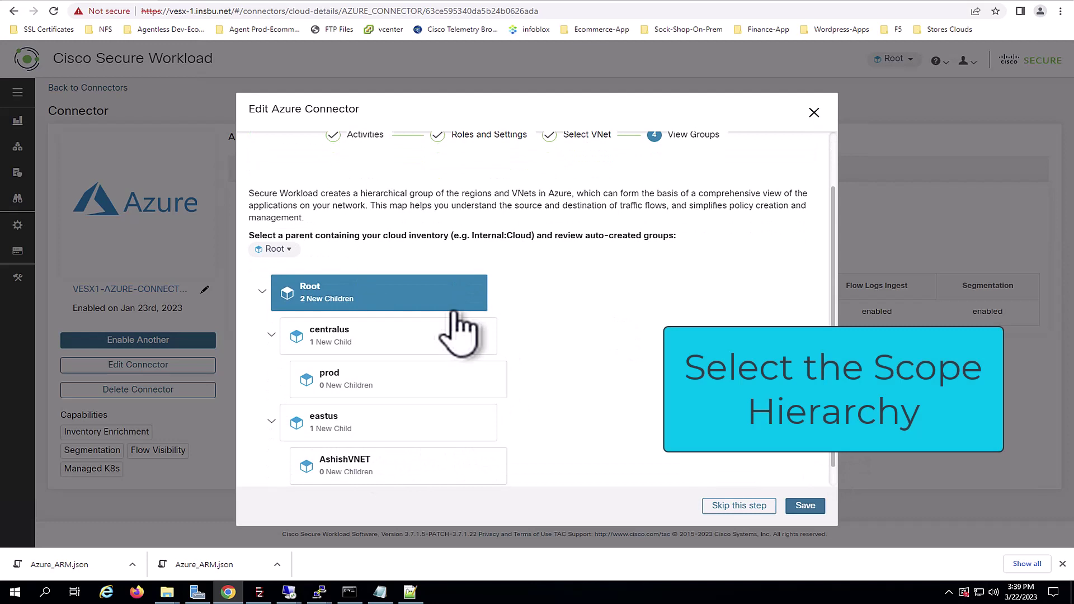
{"action": "left_click", "coordinate": [289, 250]}
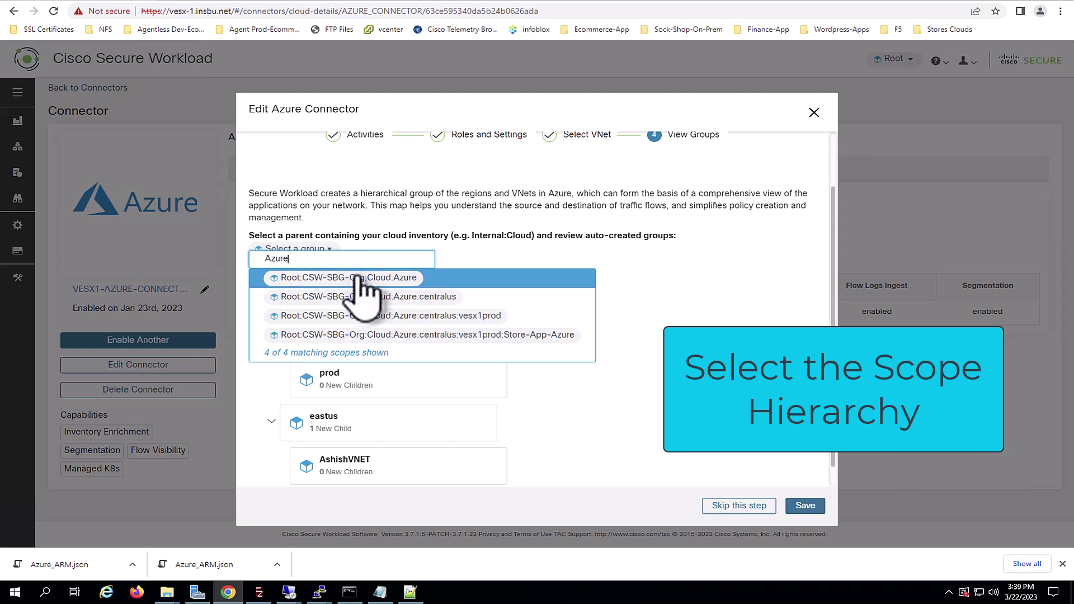
{"action": "left_click", "coordinate": [361, 278]}
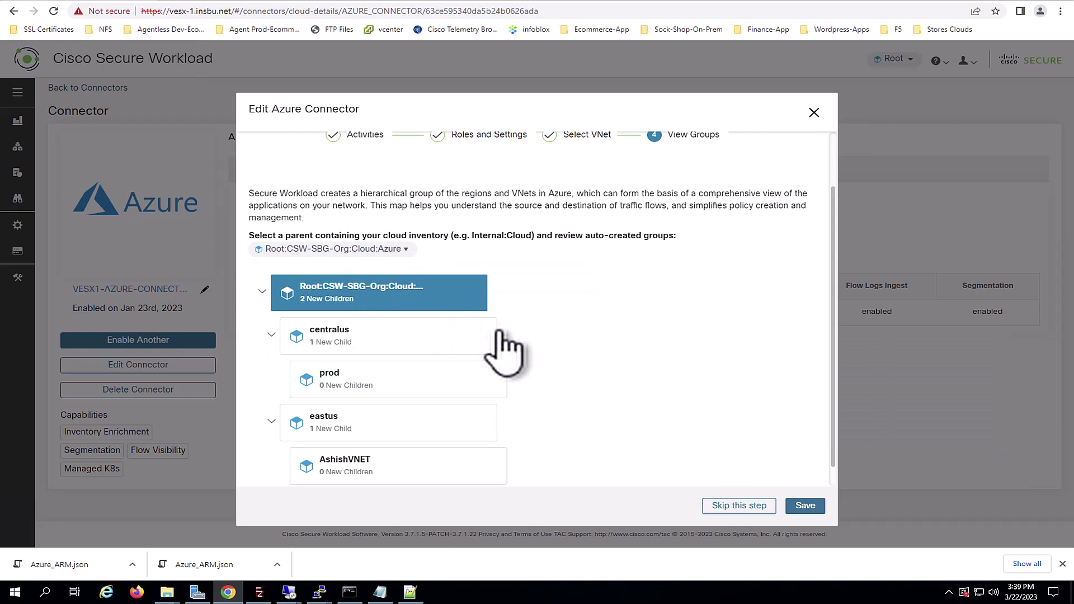
{"action": "left_click", "coordinate": [407, 428]}
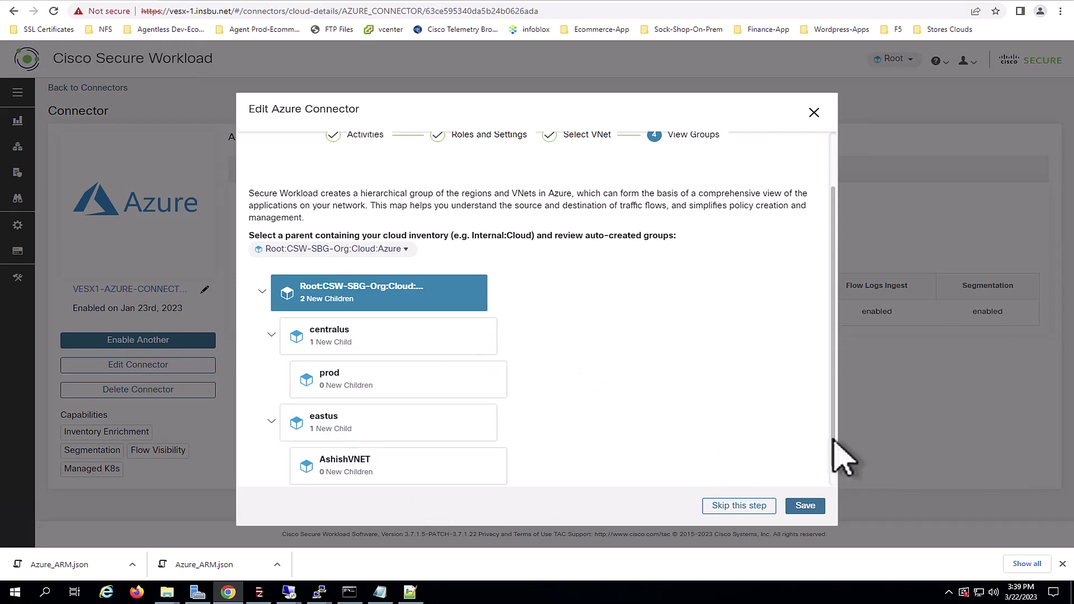
{"action": "left_click", "coordinate": [806, 506]}
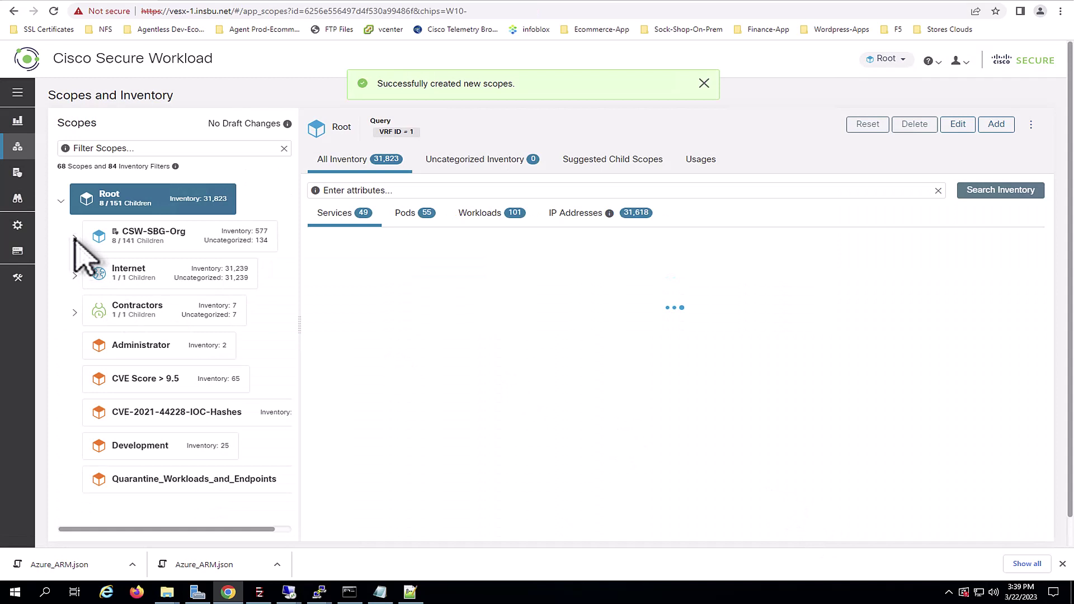
- Drill through CSW-SBG-Org > Cloud > Azure > centralus > vesx1prod to the Store-App-Azure scope
{"action": "left_click", "coordinate": [74, 238]}
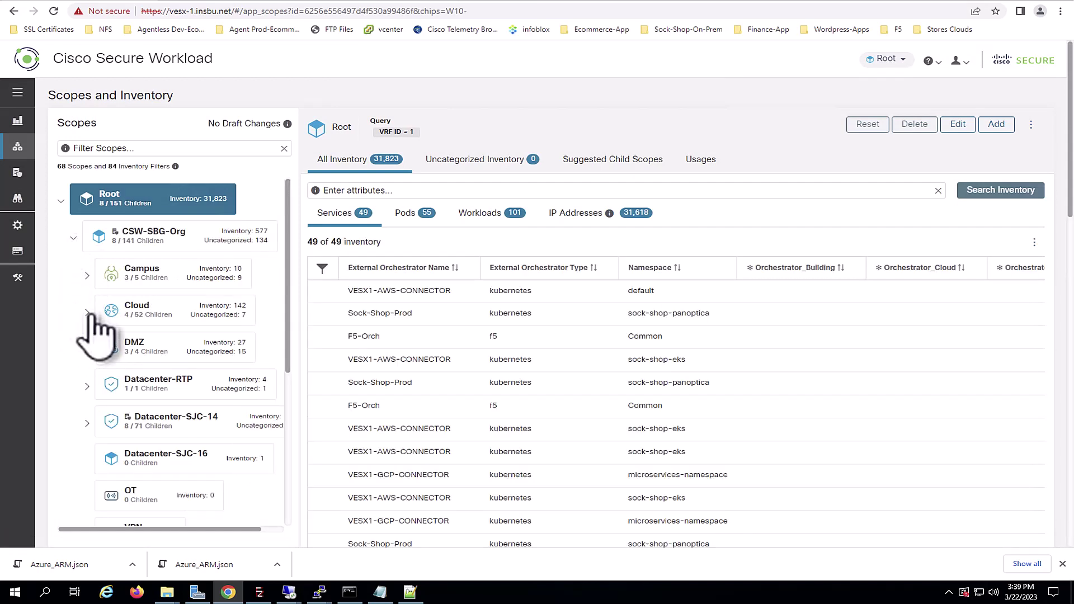
{"action": "left_click", "coordinate": [87, 313]}
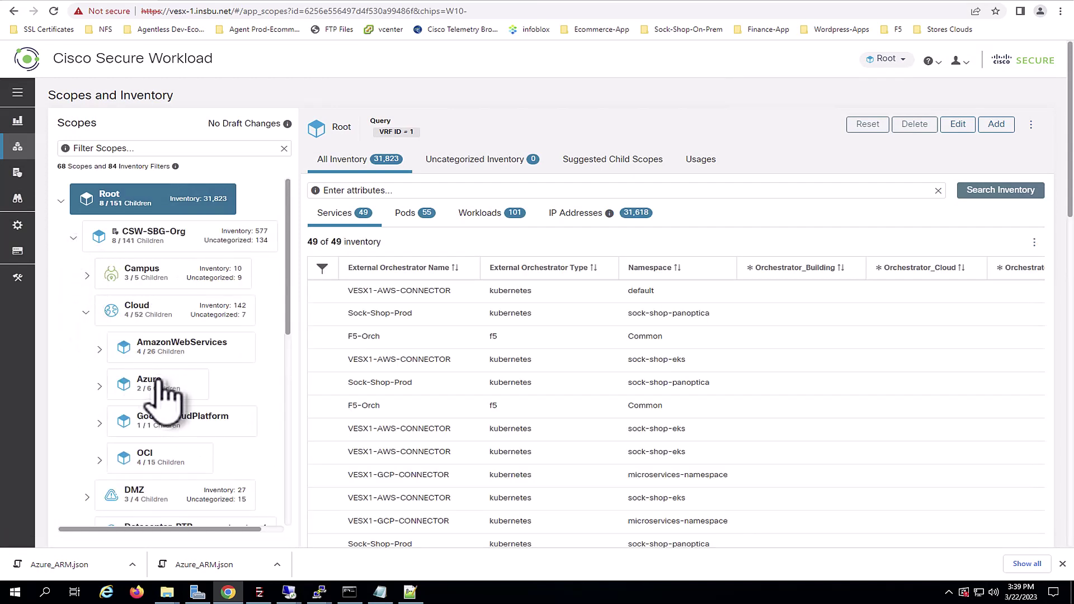
{"action": "left_click", "coordinate": [100, 386]}
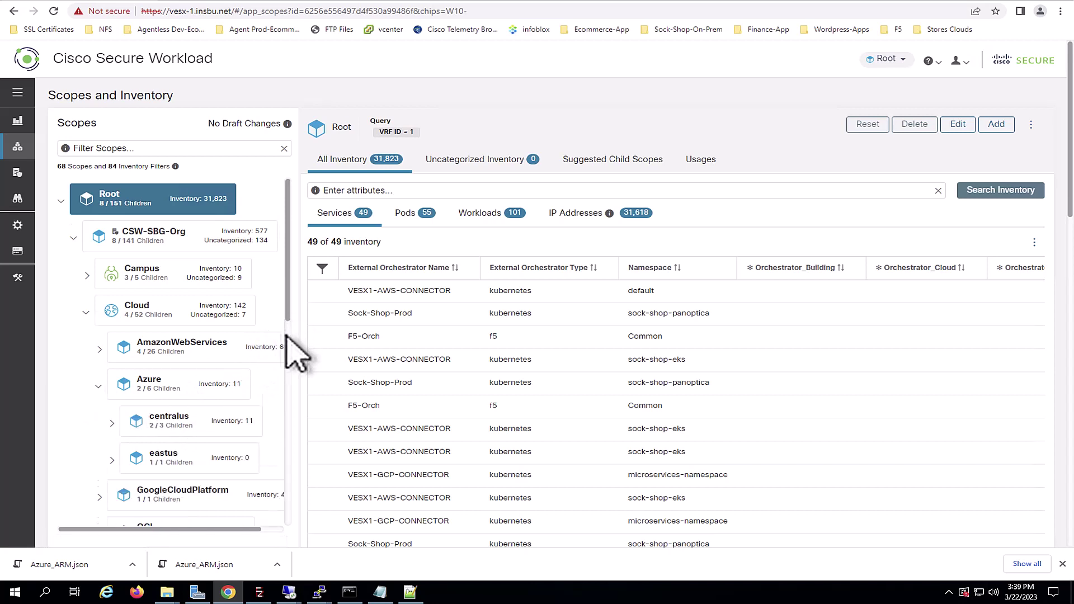
{"action": "scroll", "coordinate": [291, 358], "scroll_direction": "down", "scroll_amount": 1}
{"action": "left_click", "coordinate": [111, 394]}
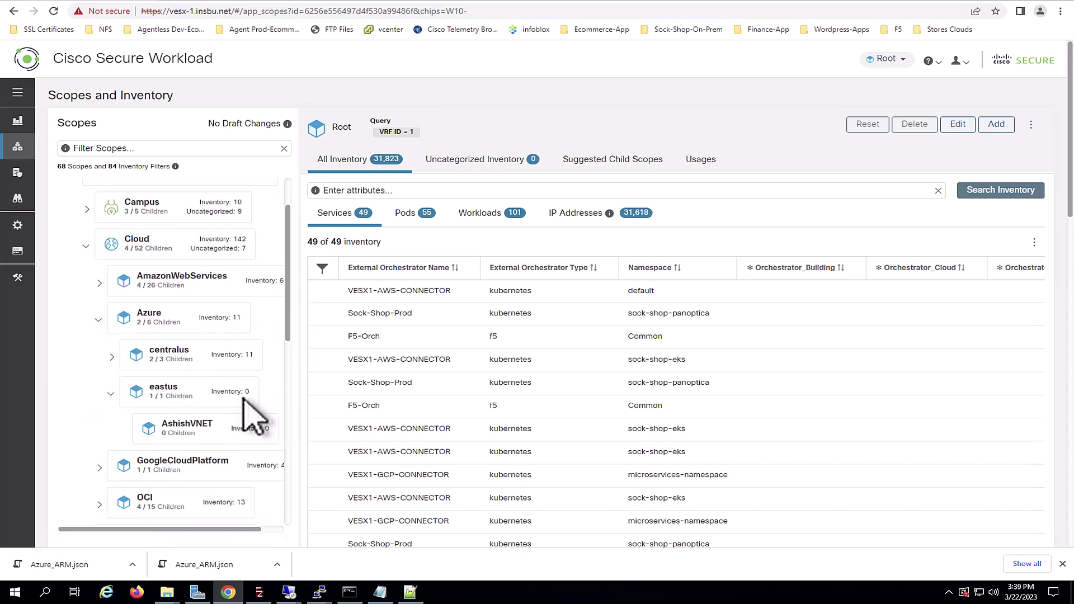
{"action": "left_click", "coordinate": [111, 356]}
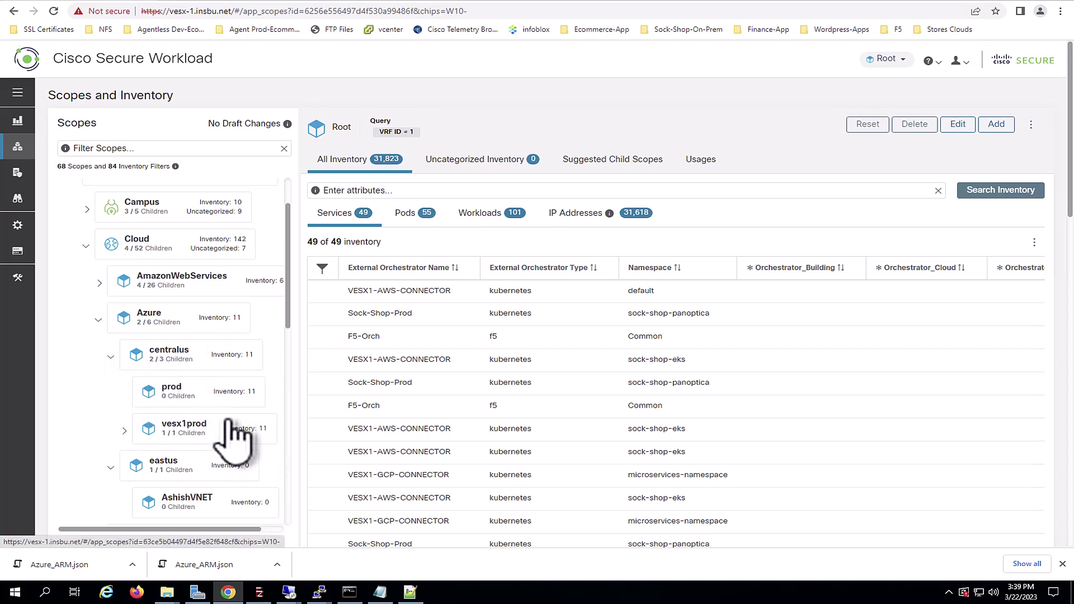
{"action": "left_click", "coordinate": [124, 430]}
{"action": "scroll", "coordinate": [256, 392], "scroll_direction": "down", "scroll_amount": 3}
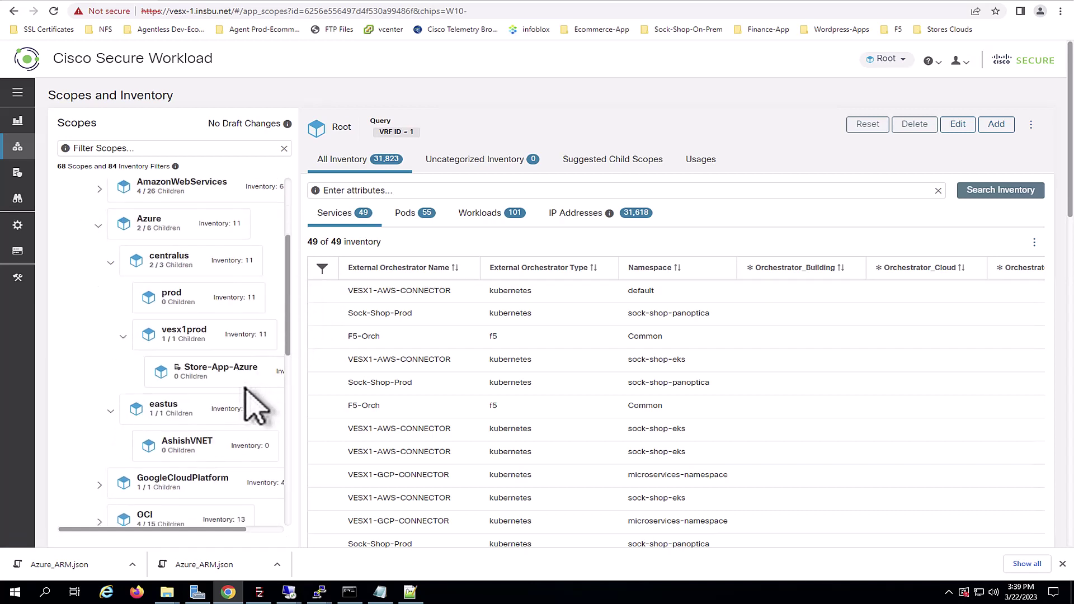
{"action": "left_click", "coordinate": [241, 378]}
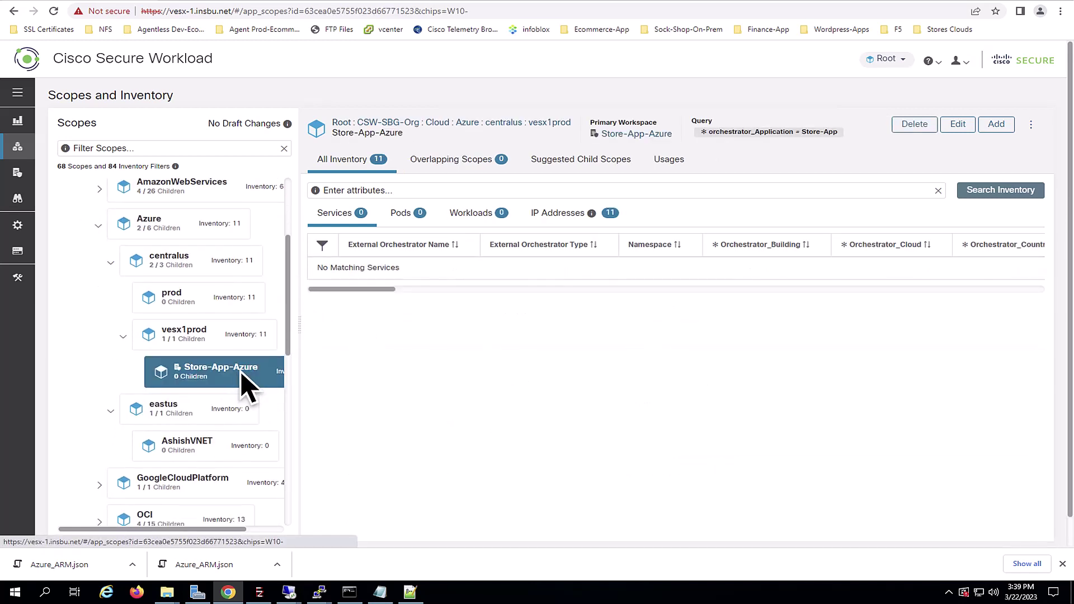
- Review the 11 IP addresses' labels: cluster VESX1-AZURE-CONNECTOR, orchestrator type azure
{"action": "left_click", "coordinate": [554, 216]}
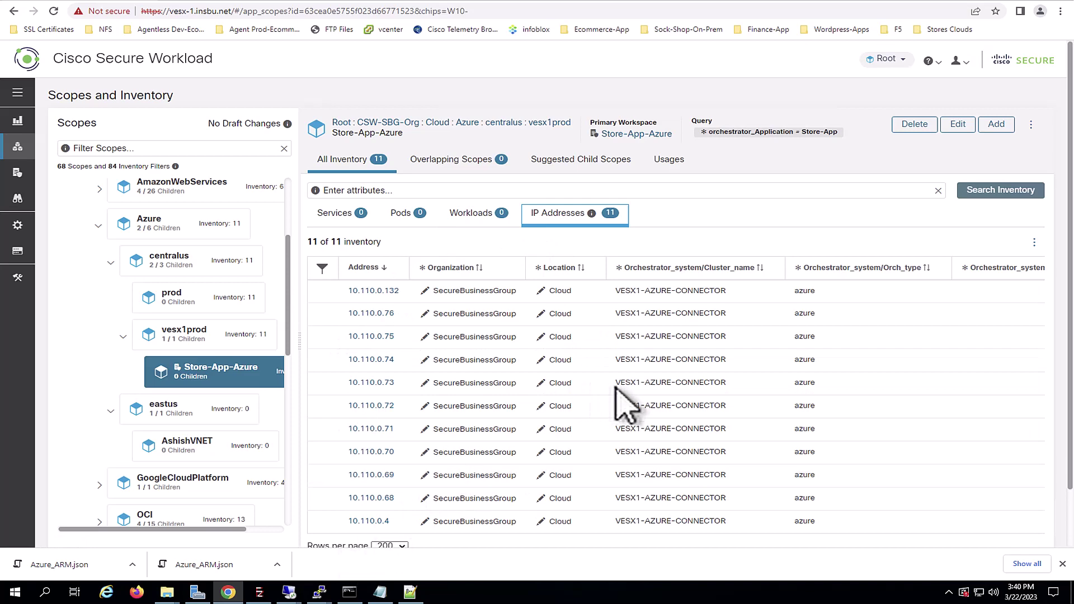
{"action": "scroll", "coordinate": [660, 407], "scroll_direction": "right", "scroll_amount": 2}
{"action": "scroll", "coordinate": [663, 423], "scroll_direction": "right", "scroll_amount": 1}
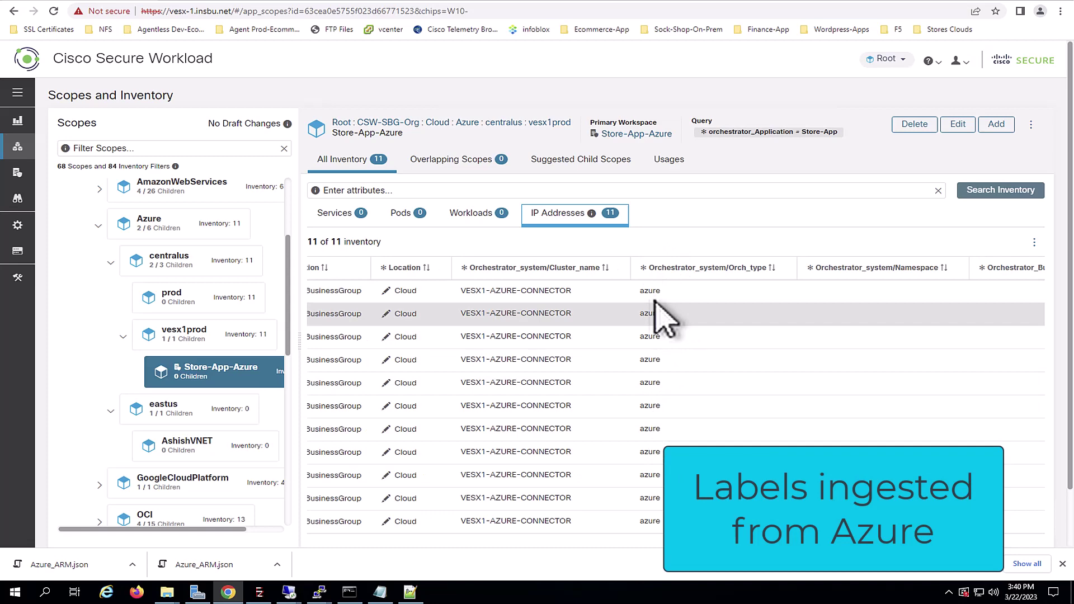
{"action": "scroll", "coordinate": [663, 316], "scroll_direction": "right", "scroll_amount": 1}
{"action": "scroll", "coordinate": [666, 322], "scroll_direction": "right", "scroll_amount": 5}
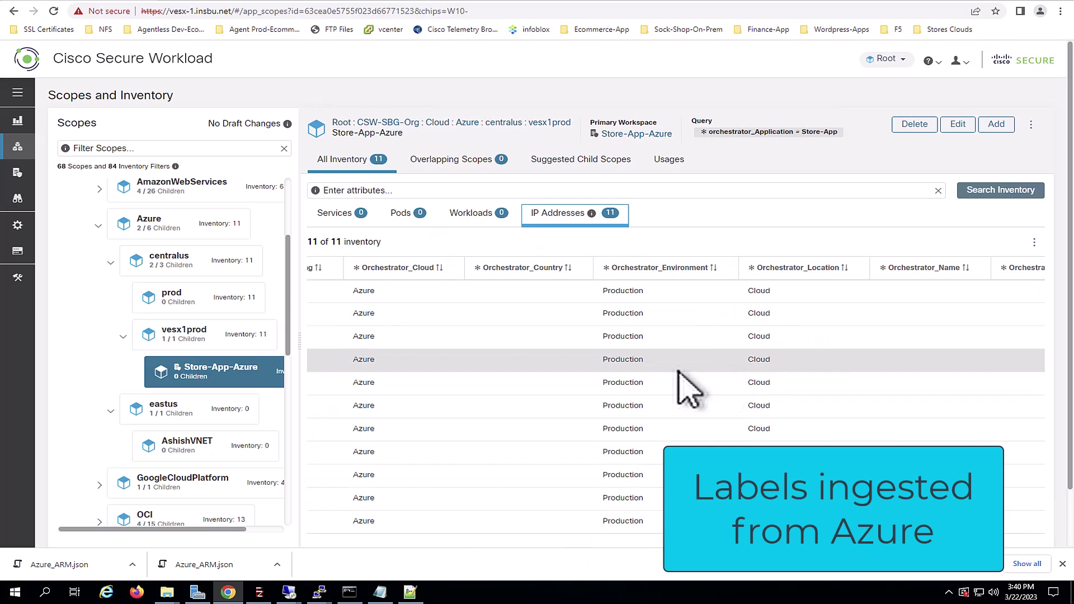
{"action": "scroll", "coordinate": [689, 390], "scroll_direction": "left", "scroll_amount": 8}
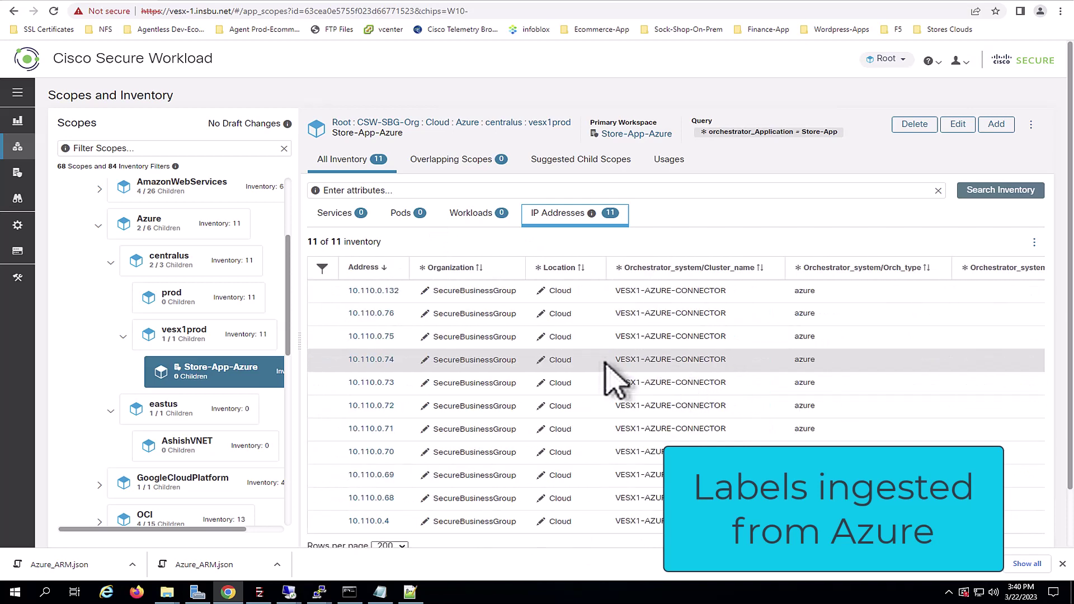
- Inspect the ad VM's tags, including Application: Store-App, then go back to the Azure home page
{"action": "left_click", "coordinate": [215, 1]}
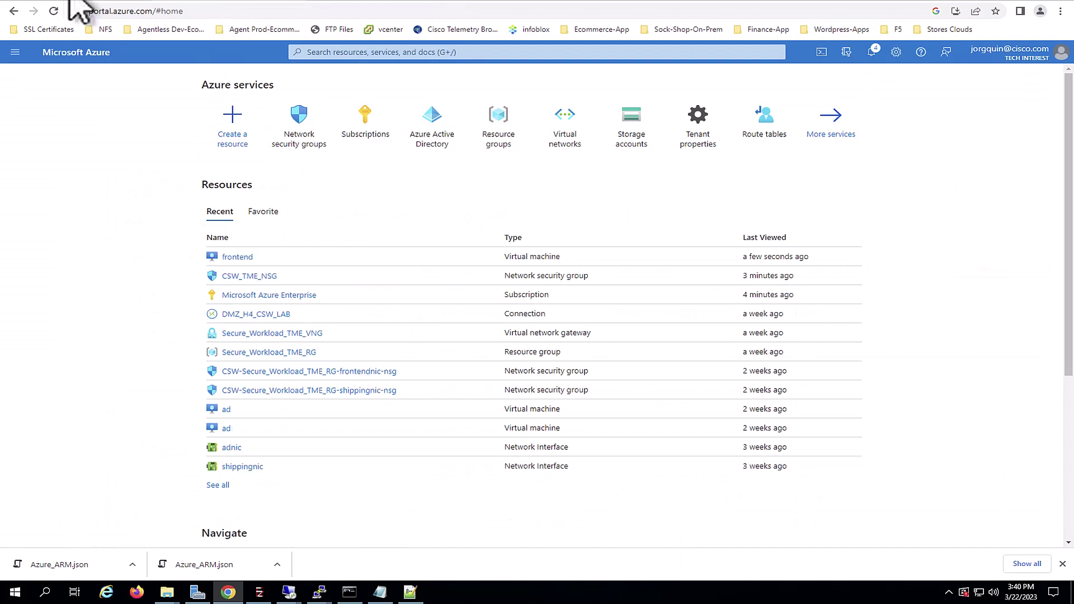
{"action": "left_click", "coordinate": [225, 409]}
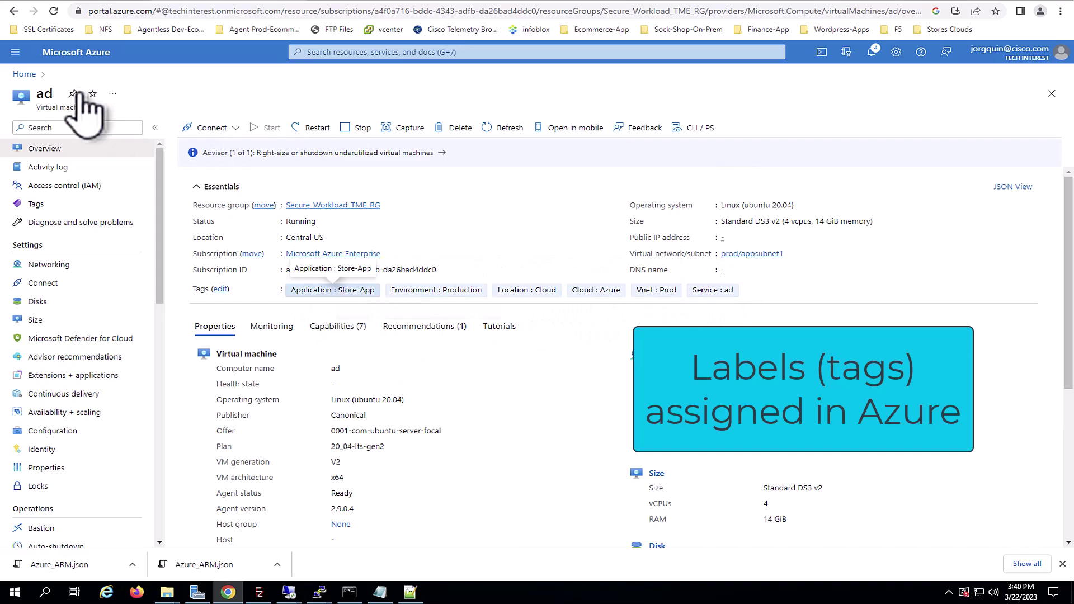
{"action": "left_click", "coordinate": [33, 75]}
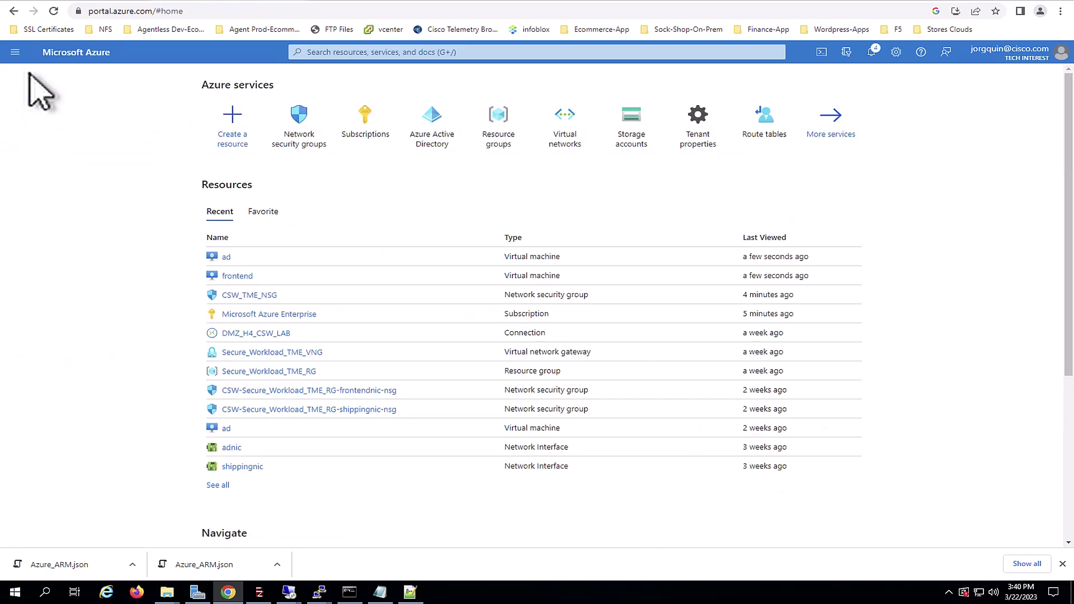
- Open Defend > Segmentation and manage Store-App-Azure's Version 8 policies (23 allow rules)
{"action": "key", "text": "ctrl+Tab"}
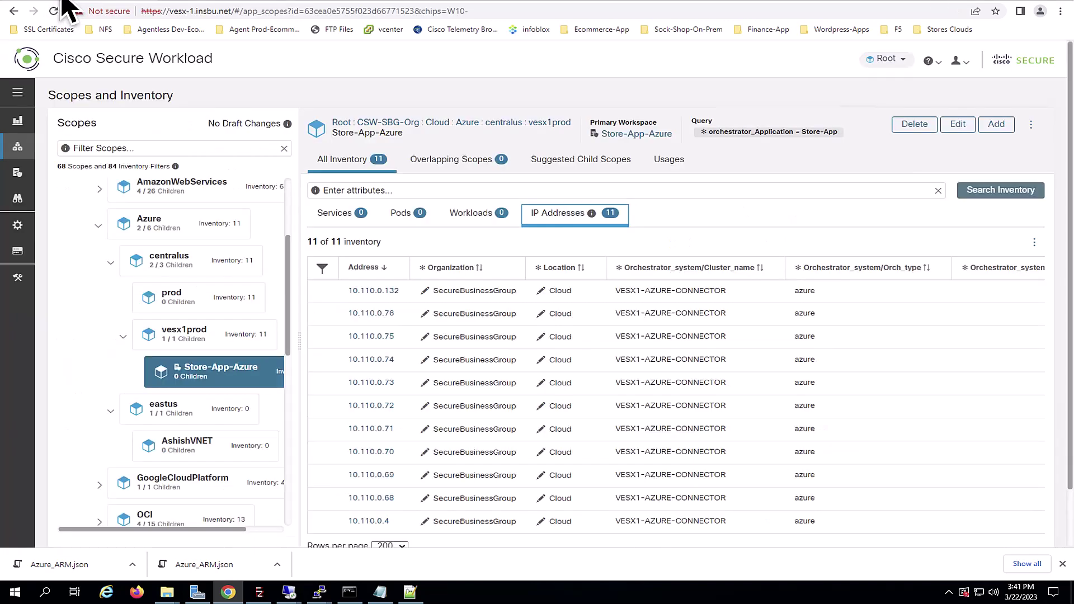
{"action": "mouse_move", "coordinate": [34, 177]}
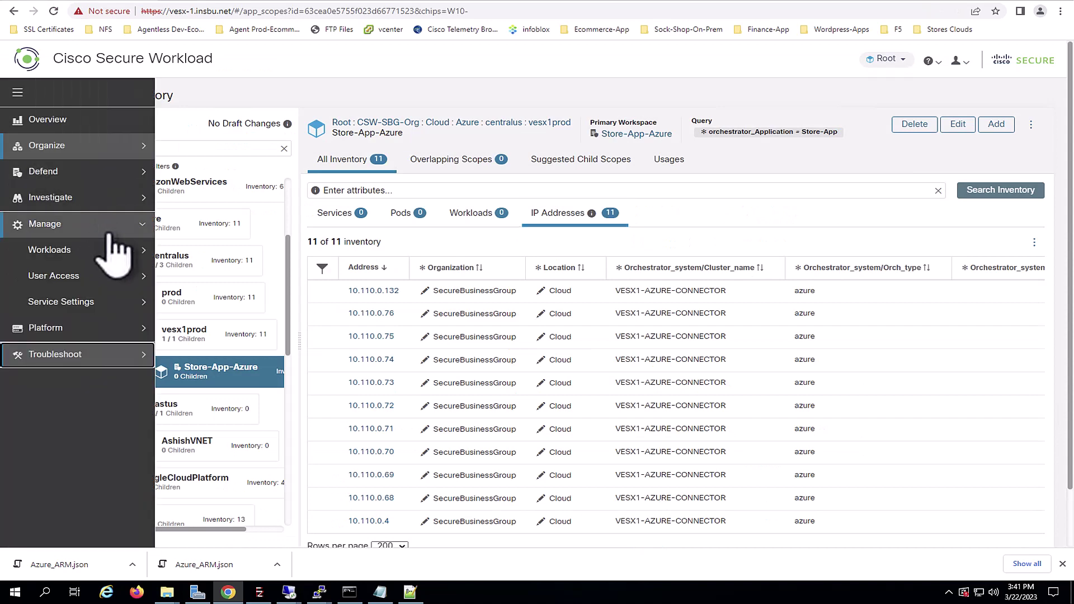
{"action": "left_click", "coordinate": [124, 173]}
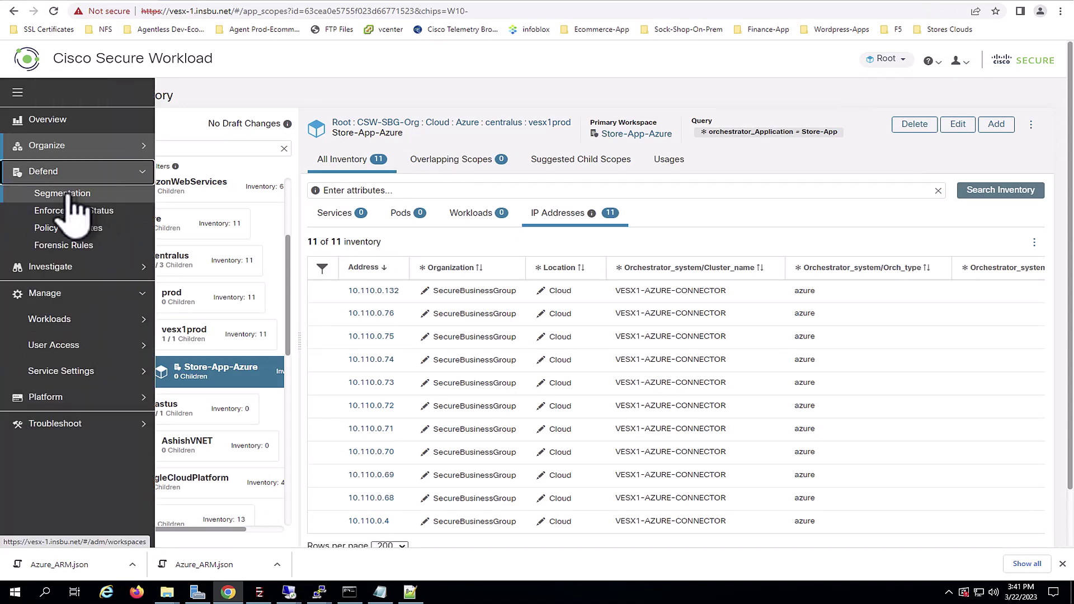
{"action": "left_click", "coordinate": [70, 194]}
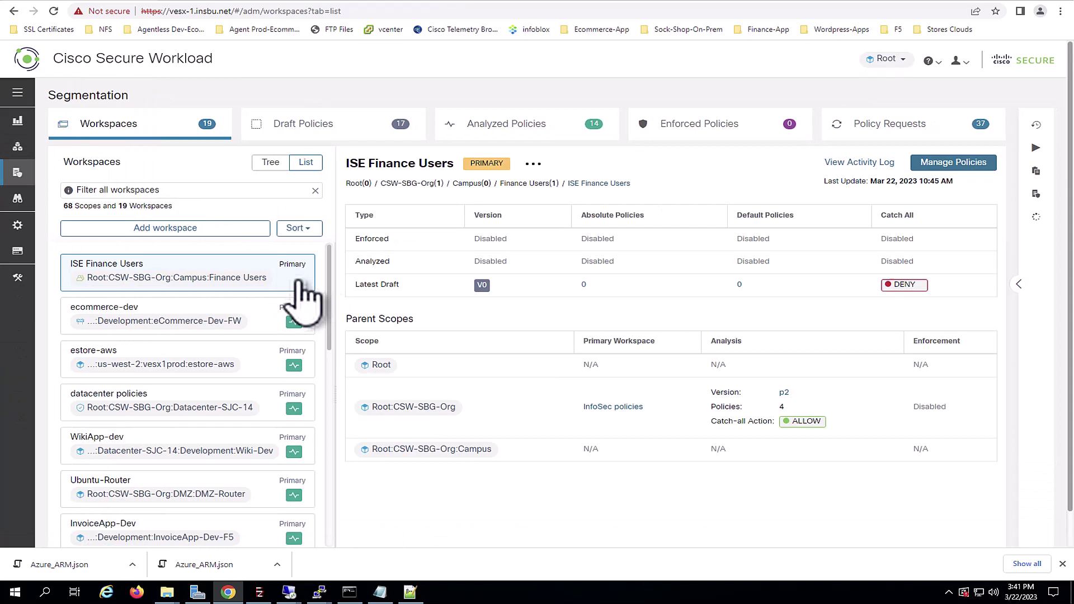
{"action": "left_click_drag", "start_coordinate": [330, 303], "coordinate": [325, 373]}
{"action": "scroll", "coordinate": [236, 354], "scroll_direction": "down", "scroll_amount": 1}
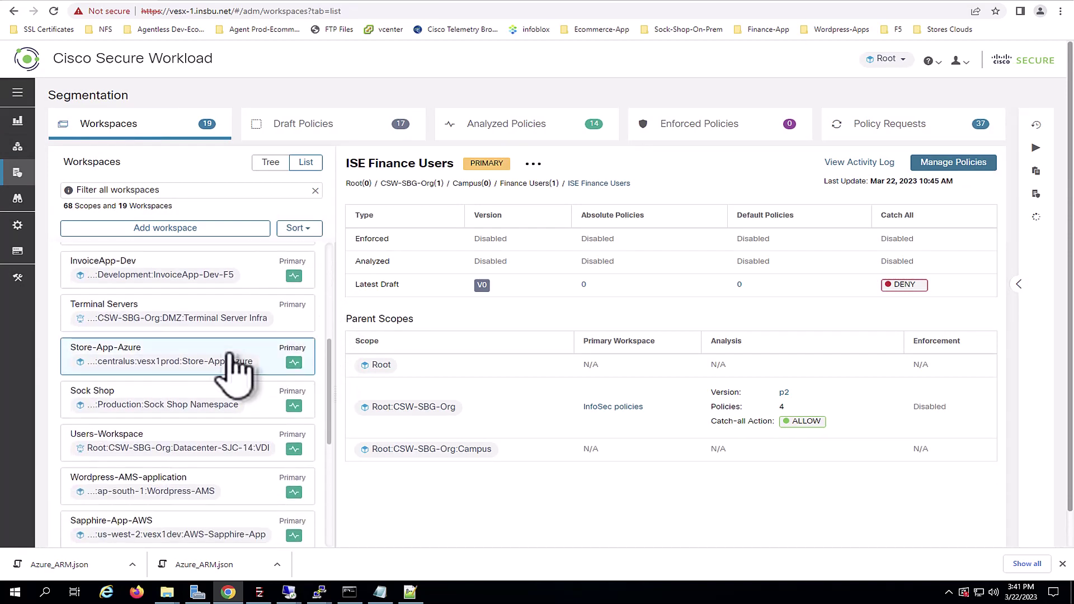
{"action": "left_click", "coordinate": [230, 354]}
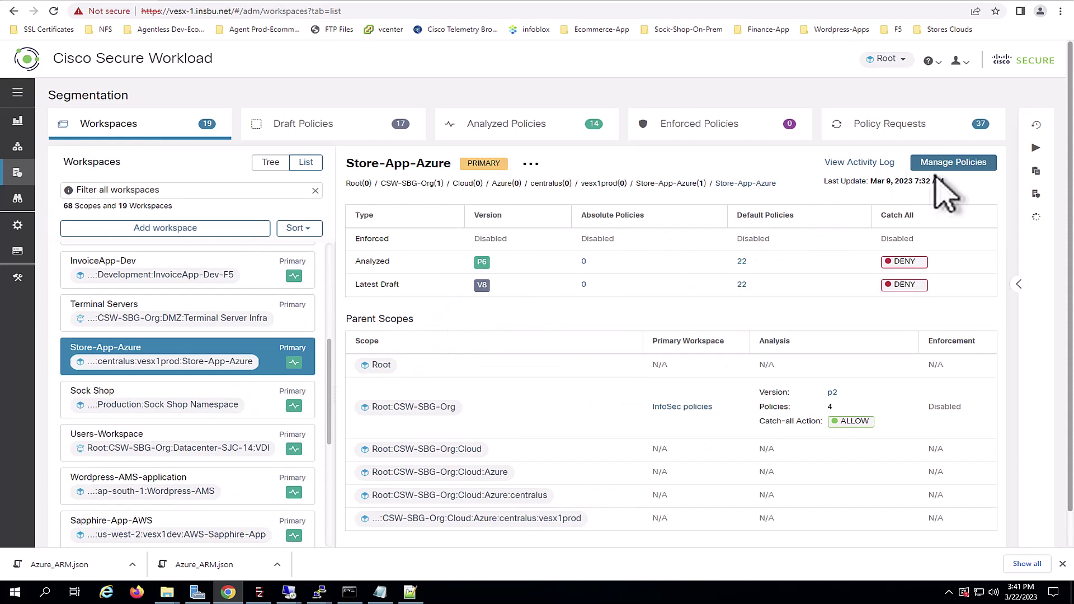
{"action": "left_click", "coordinate": [951, 163]}
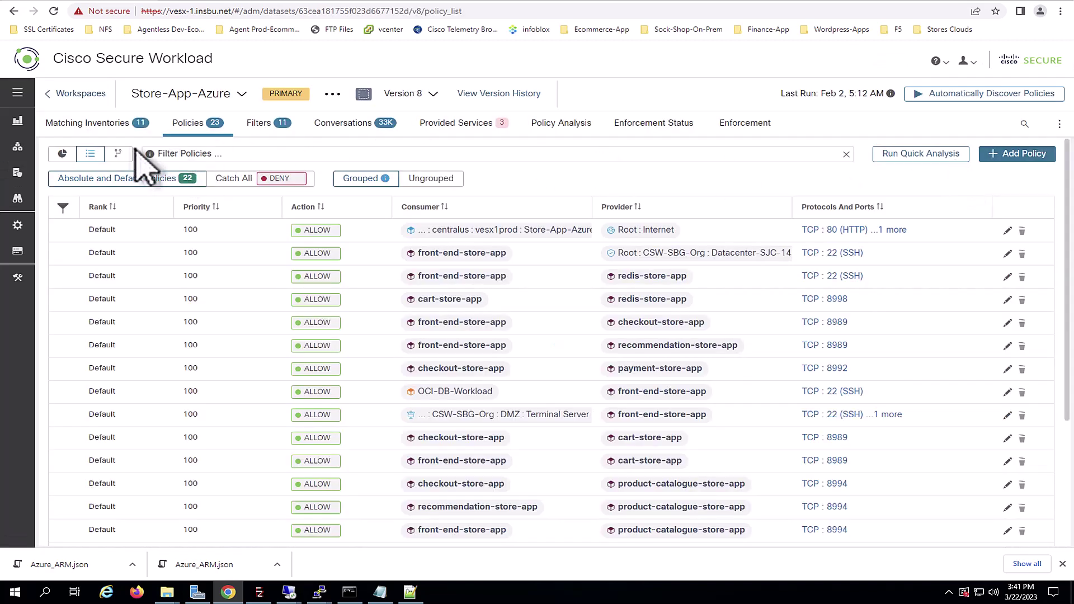
- Show the Store-App-Azure policies as a graph, zoomed in and panned to OCI-DB-Workload
{"action": "left_click", "coordinate": [117, 157]}
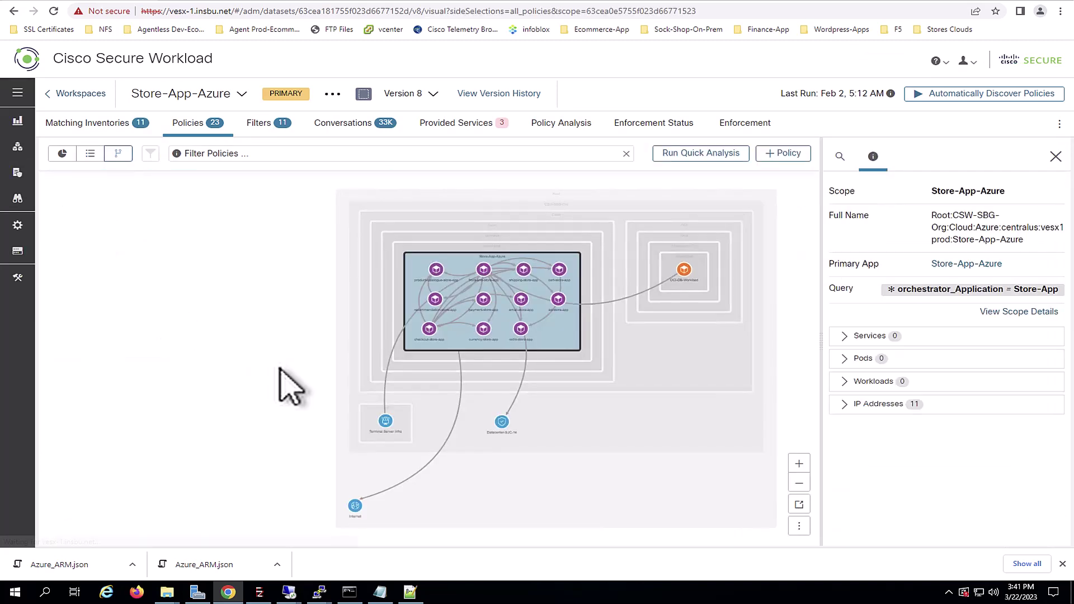
{"action": "left_click", "coordinate": [798, 464]}
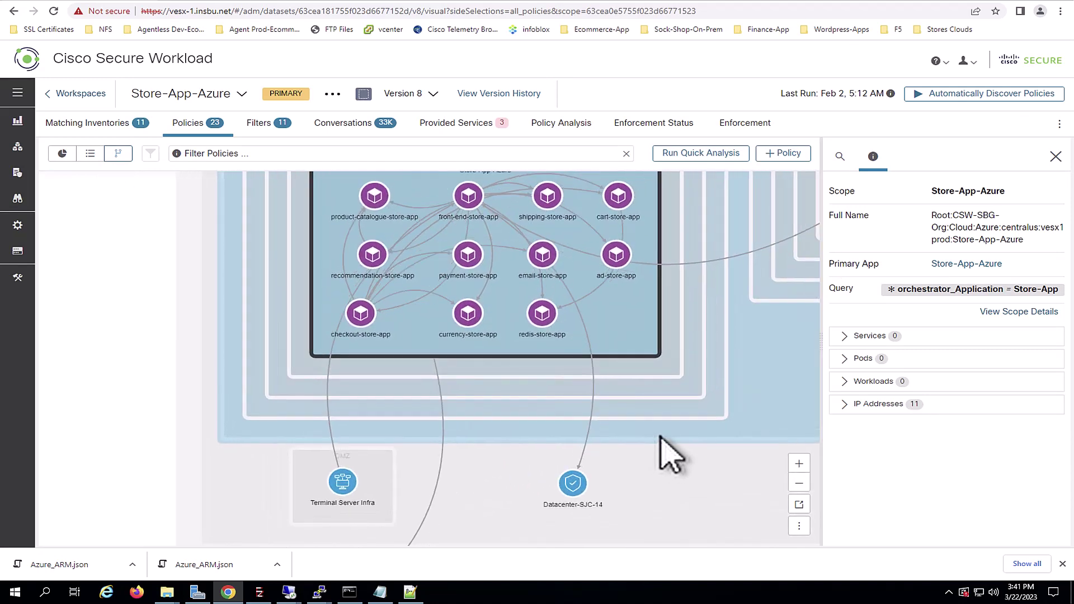
{"action": "left_click_drag", "start_coordinate": [684, 501], "coordinate": [618, 512]}
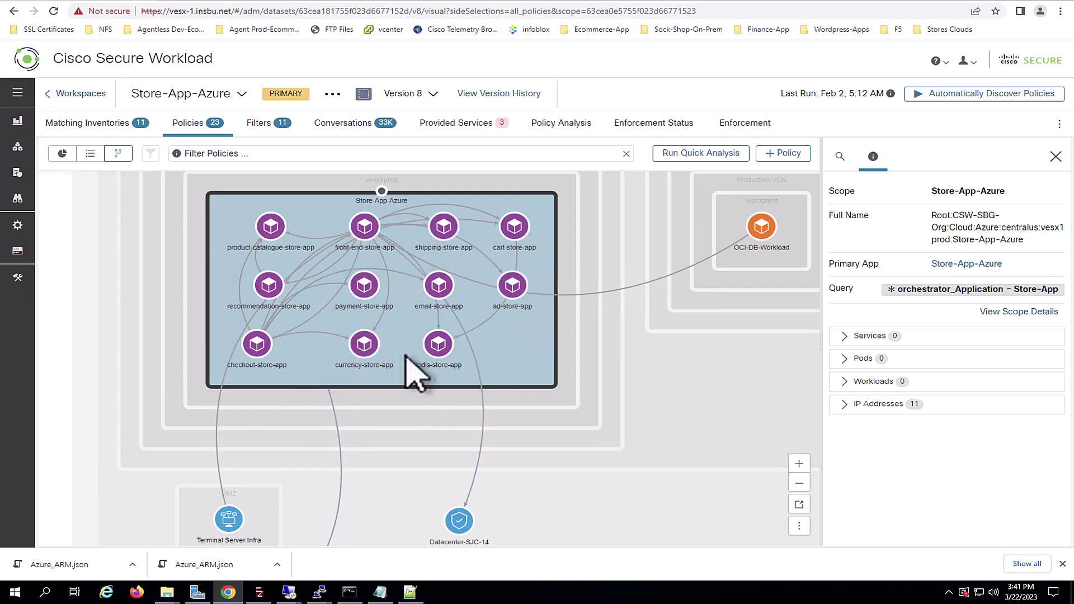
- Inspect and select the query text of the front-end-store-app and recommendation-store-app clusters
{"action": "left_click", "coordinate": [361, 223]}
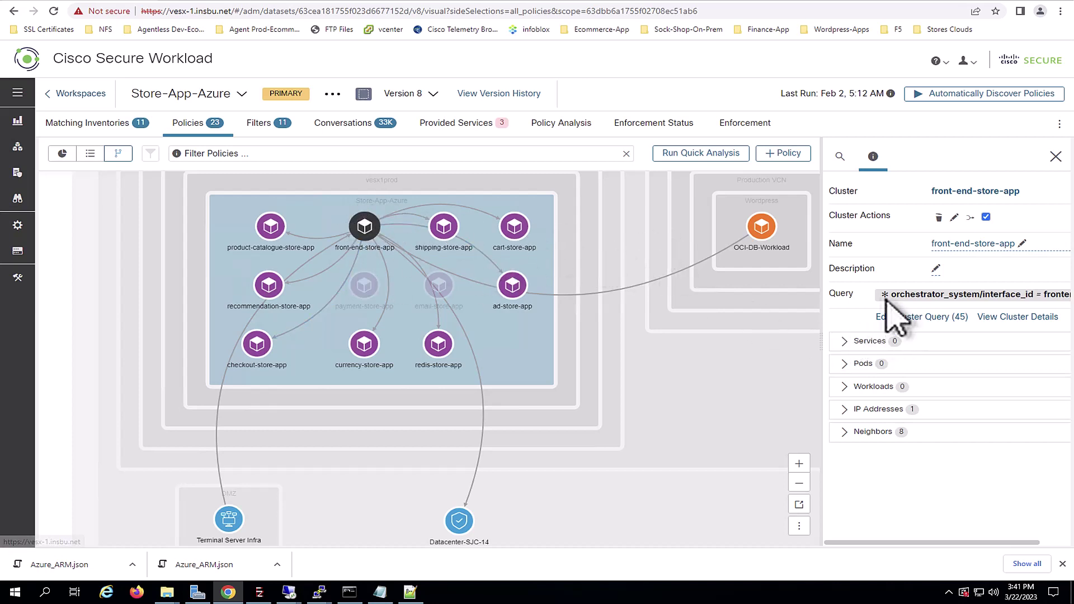
{"action": "triple_click", "coordinate": [927, 297]}
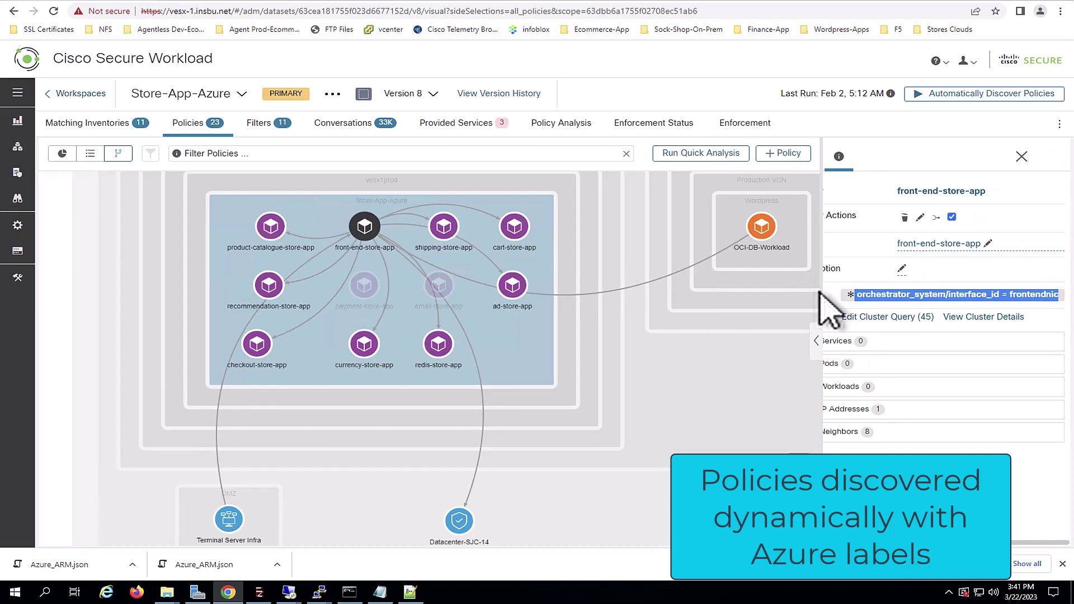
{"action": "left_click", "coordinate": [270, 285]}
{"action": "left_click_drag", "start_coordinate": [881, 294], "coordinate": [1070, 309]}
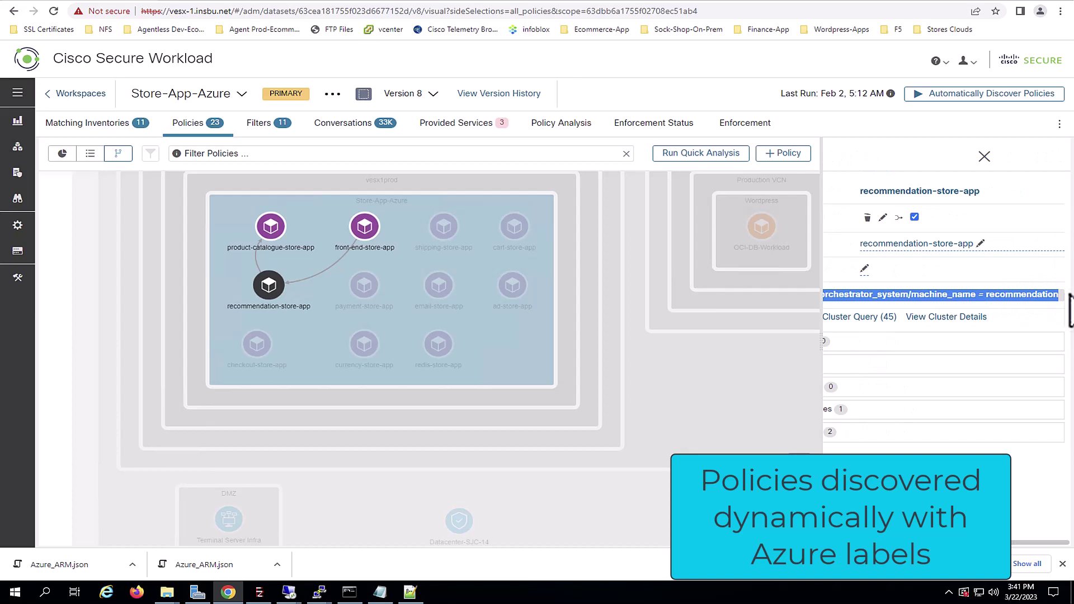
- Select redis-store-app's label query, then view front-end-store-app's interface_id query and 8 neighbors
{"action": "left_click", "coordinate": [438, 344]}
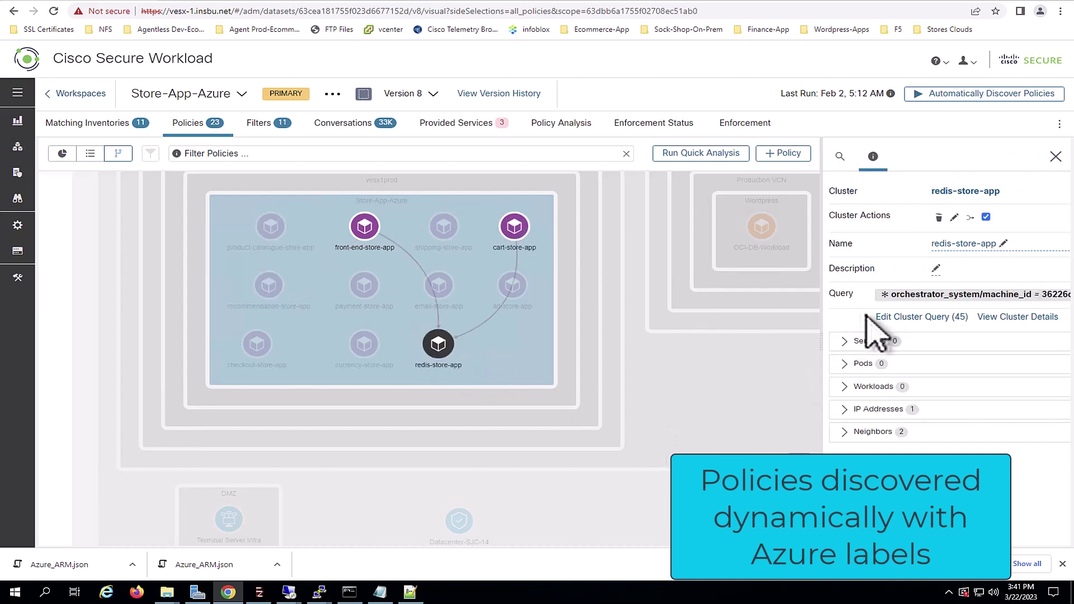
{"action": "left_click_drag", "start_coordinate": [956, 297], "coordinate": [996, 300]}
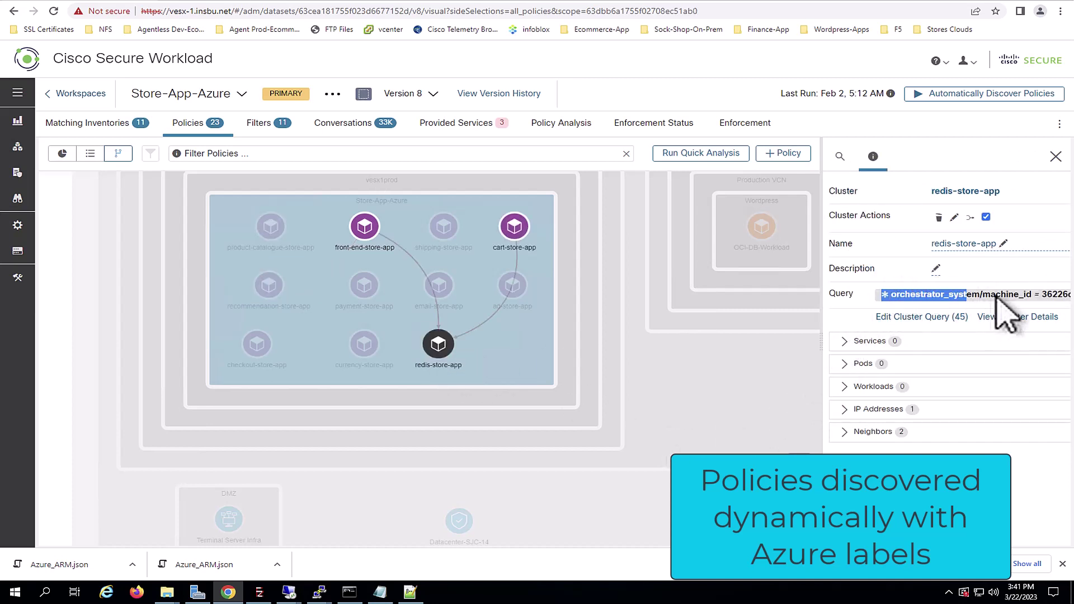
{"action": "left_click_drag", "start_coordinate": [1069, 294], "coordinate": [1070, 294]}
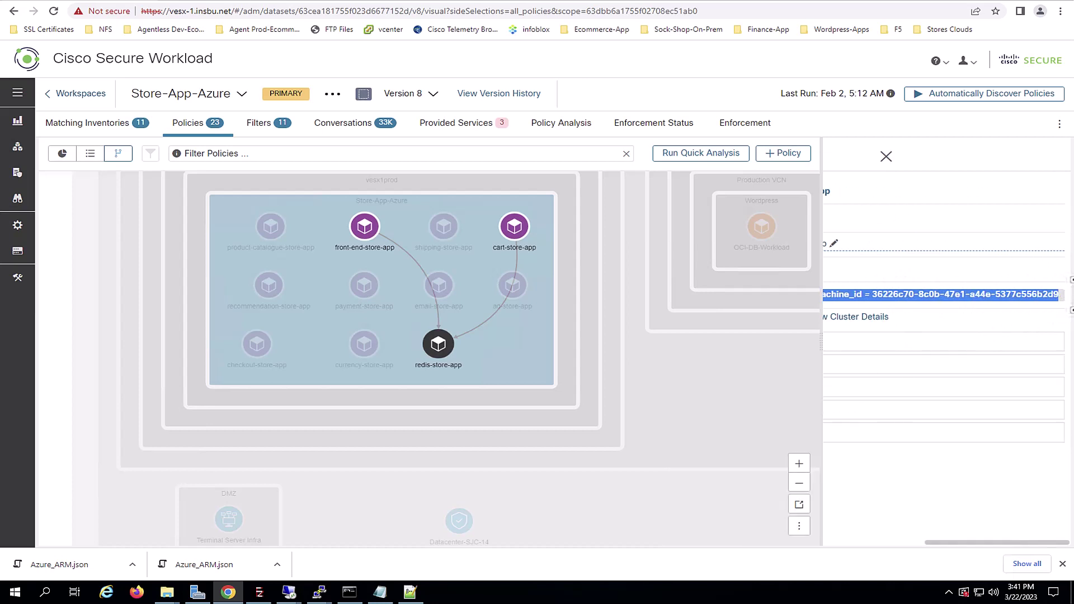
{"action": "left_click", "coordinate": [364, 226]}
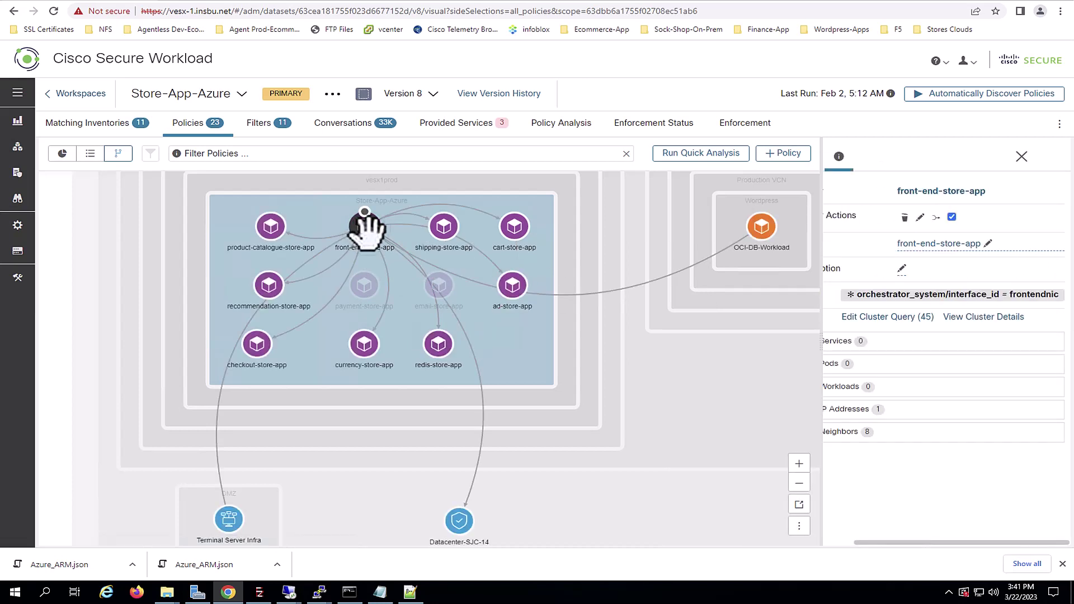
- Enforce Store-App-Azure policy version p6 with a DENY catch-all, applying 23 policy updates
{"action": "left_click", "coordinate": [741, 134]}
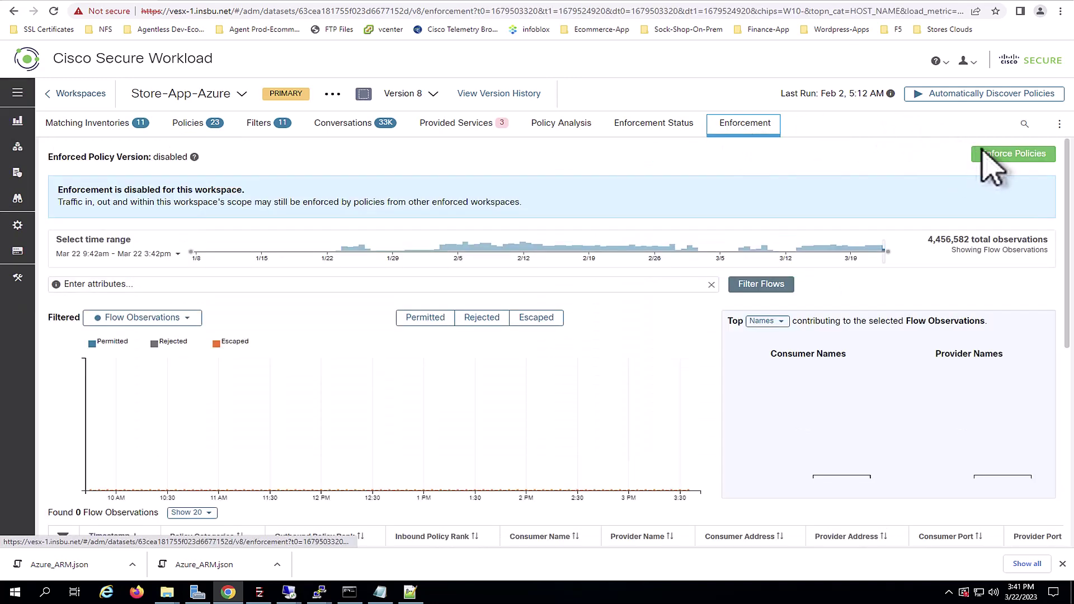
{"action": "left_click", "coordinate": [1003, 156]}
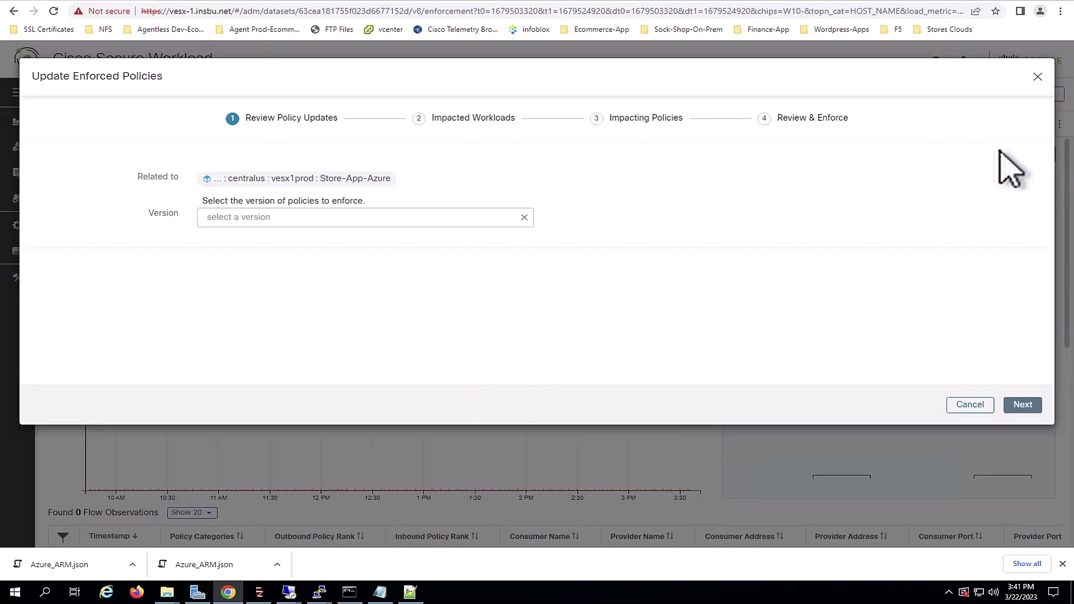
{"action": "left_click", "coordinate": [443, 218]}
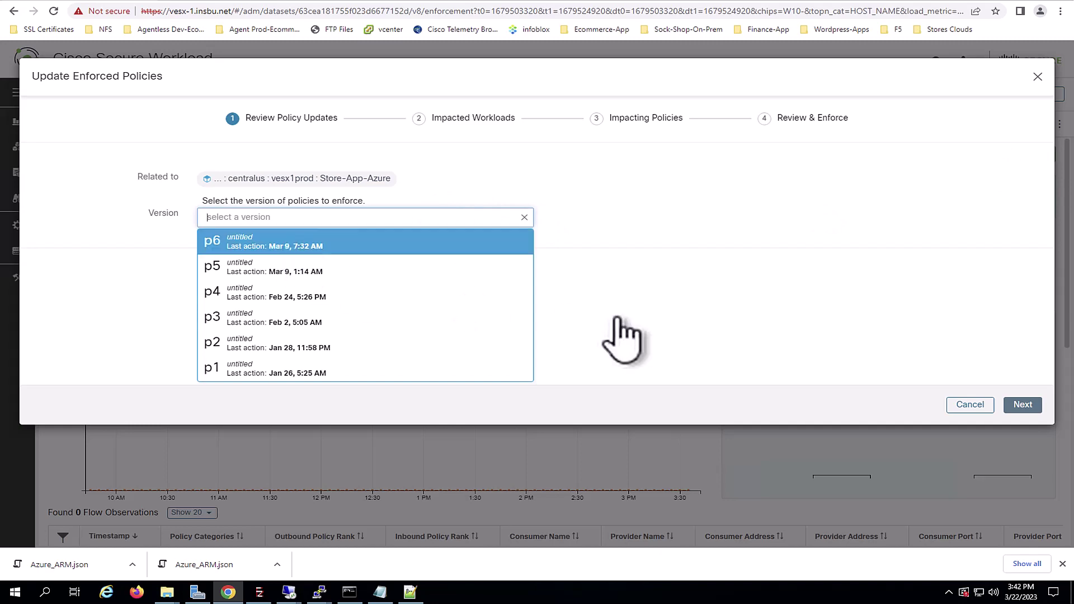
{"action": "key", "text": "Return"}
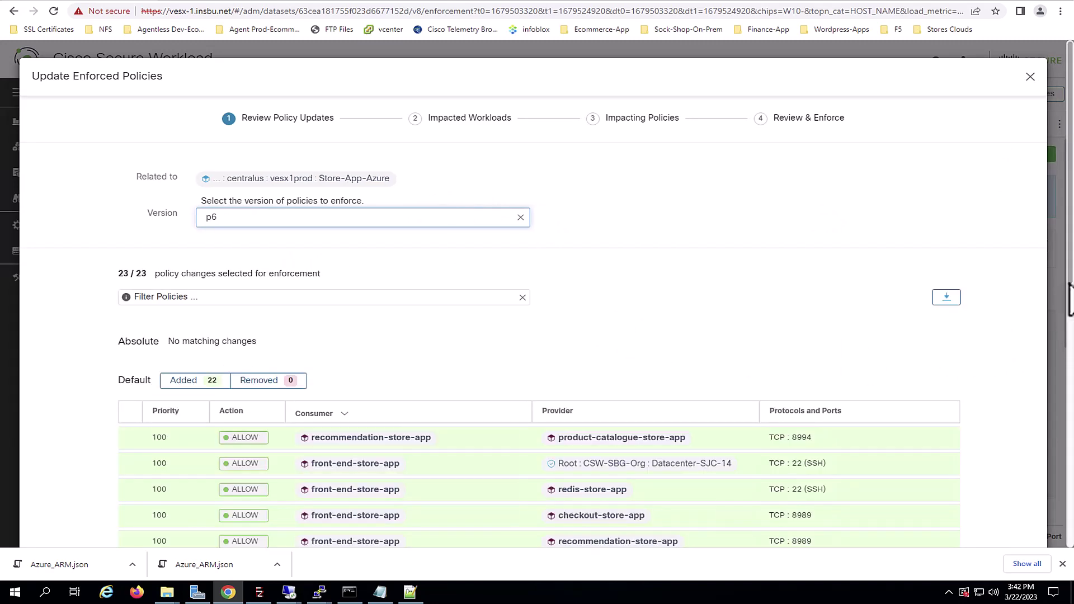
{"action": "left_click_drag", "start_coordinate": [1071, 277], "coordinate": [1069, 554]}
{"action": "left_click", "coordinate": [1015, 534]}
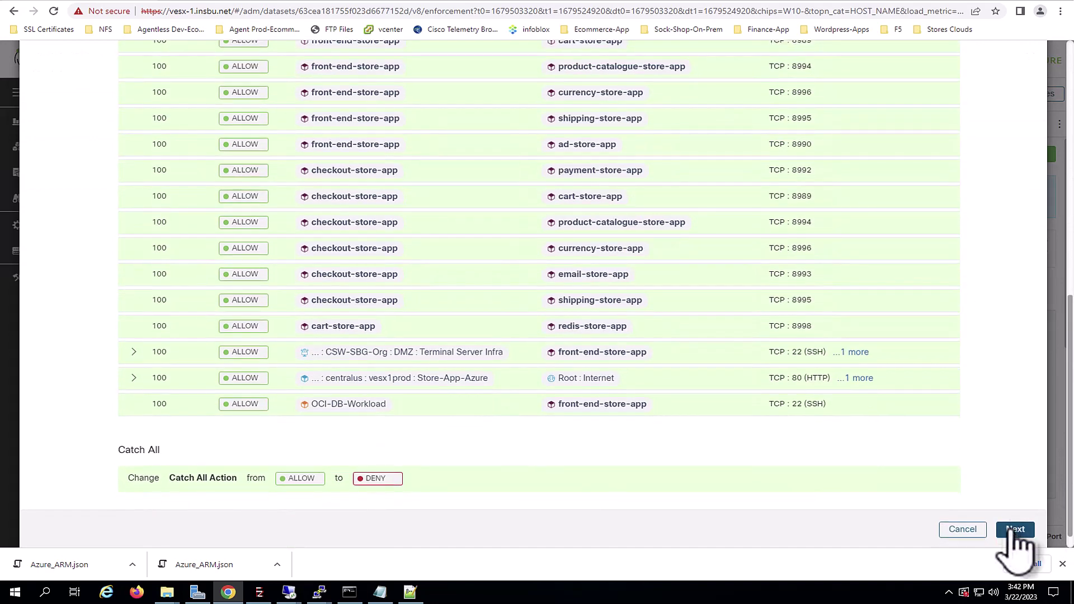
{"action": "left_click", "coordinate": [1020, 482]}
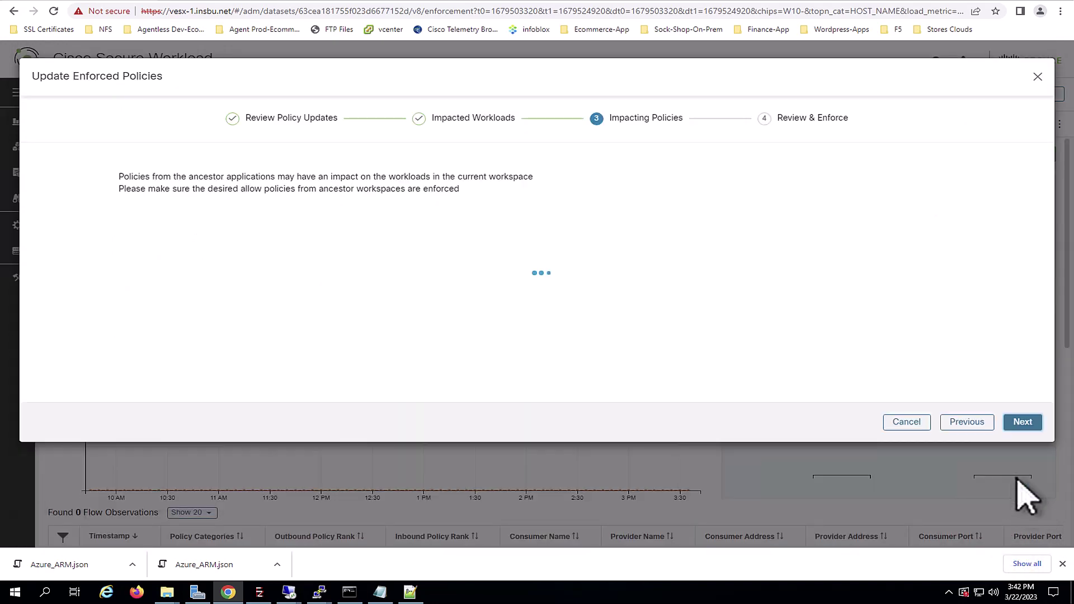
{"action": "left_click", "coordinate": [1015, 518]}
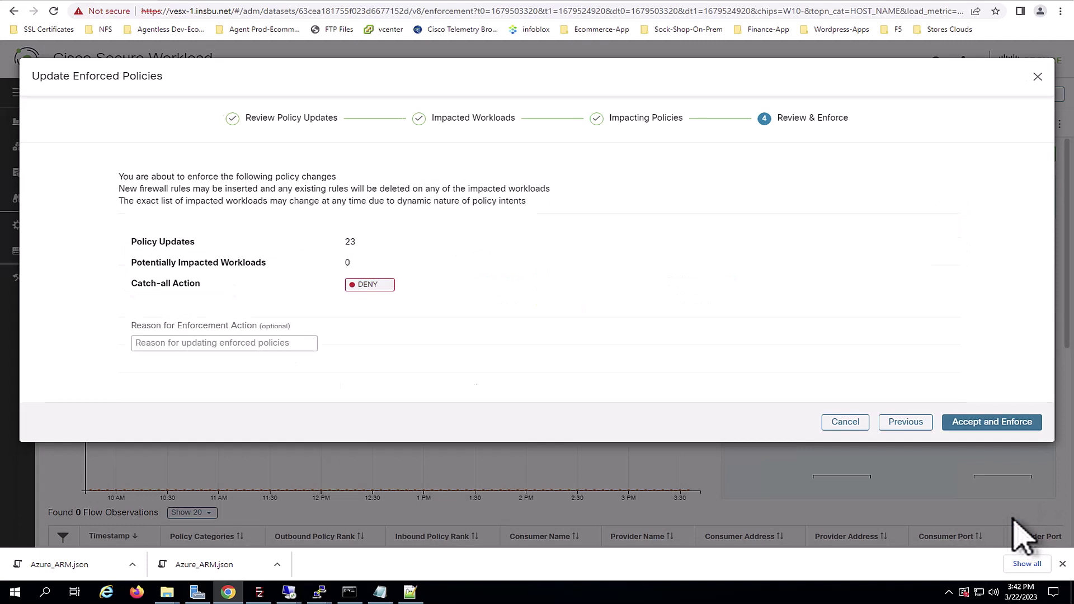
{"action": "left_click", "coordinate": [987, 425]}
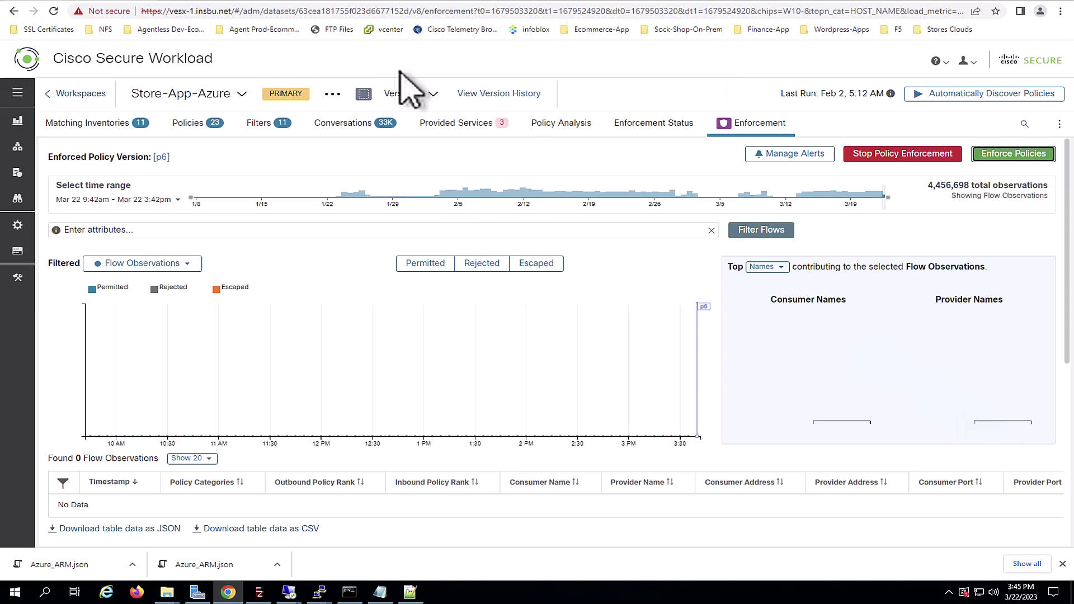
- Open the frontendnic NSG and check the CSW-2-Policy rule's destination port ranges
{"action": "left_click", "coordinate": [270, 2]}
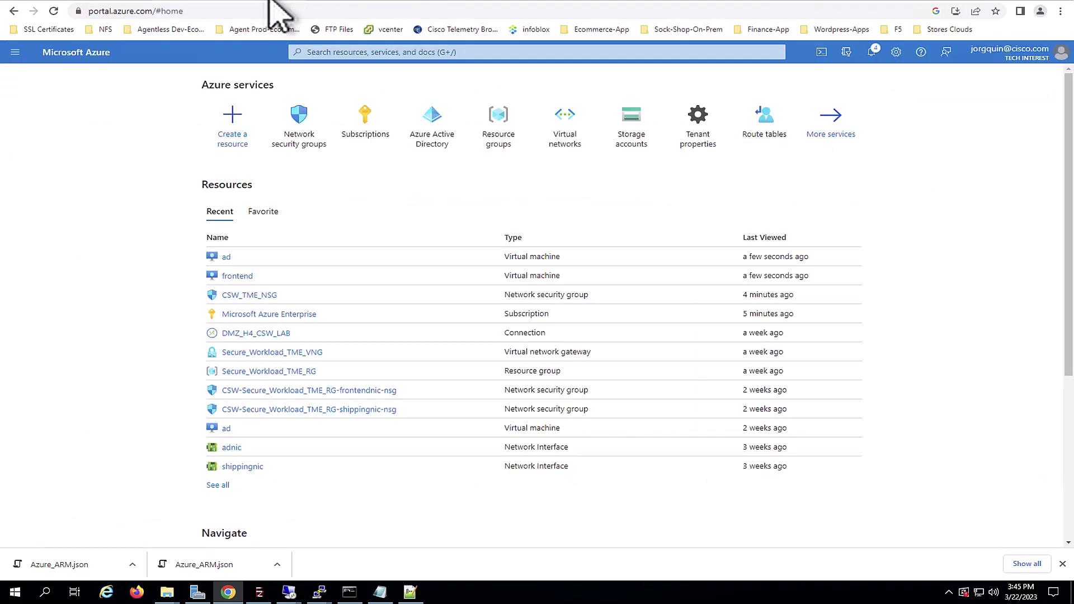
{"action": "left_click", "coordinate": [360, 410]}
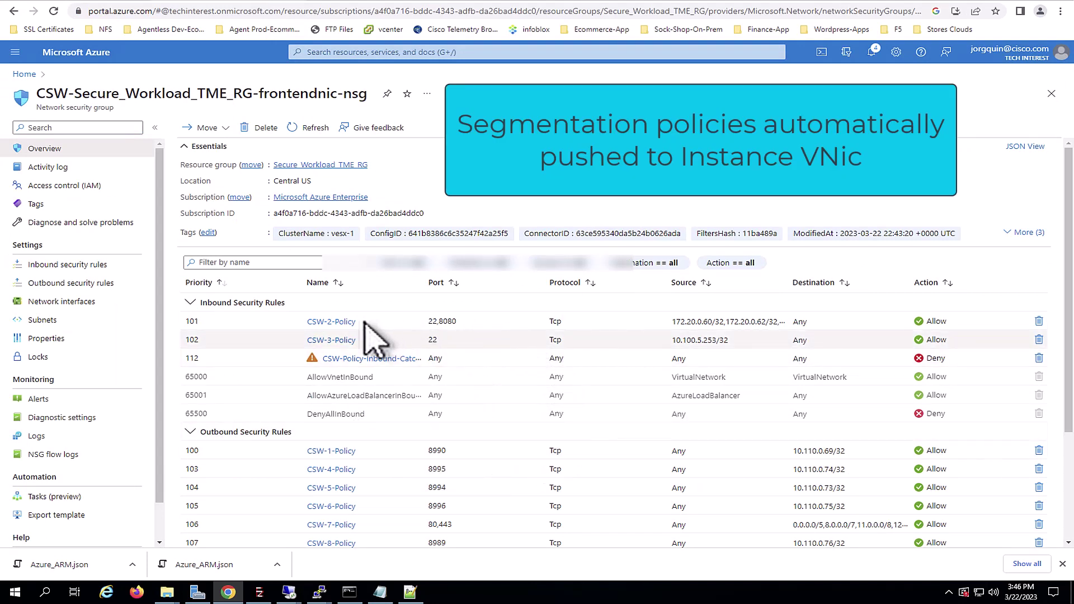
{"action": "left_click", "coordinate": [336, 322]}
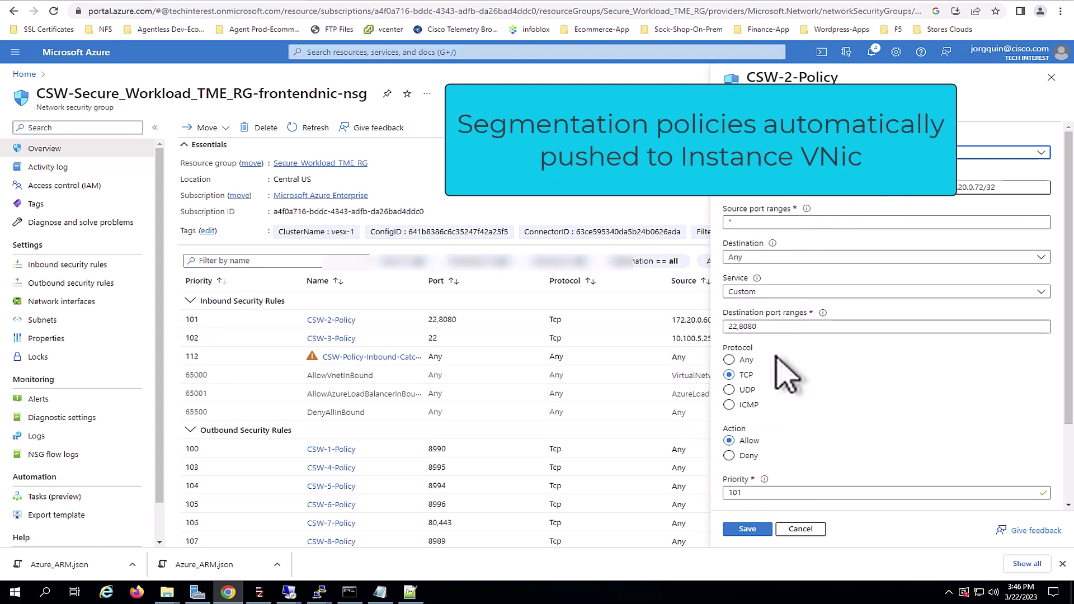
{"action": "left_click", "coordinate": [731, 326]}
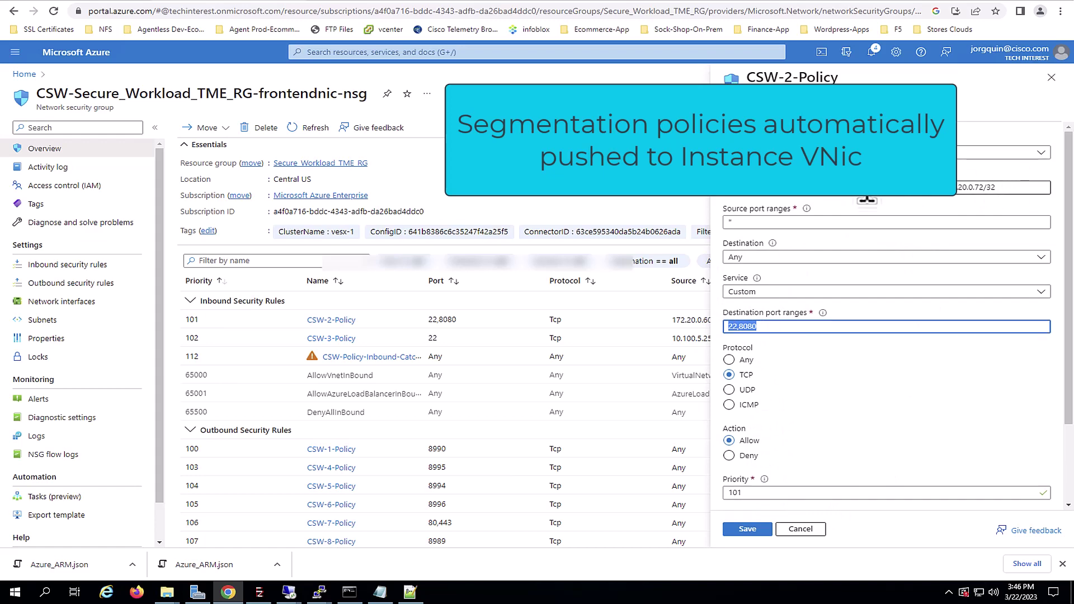
- Check CSW-2-Policy's source address, close it unsaved, and review the 3 inbound and 11 outbound CSW rules
{"action": "left_click_drag", "start_coordinate": [1018, 188], "coordinate": [722, 201]}
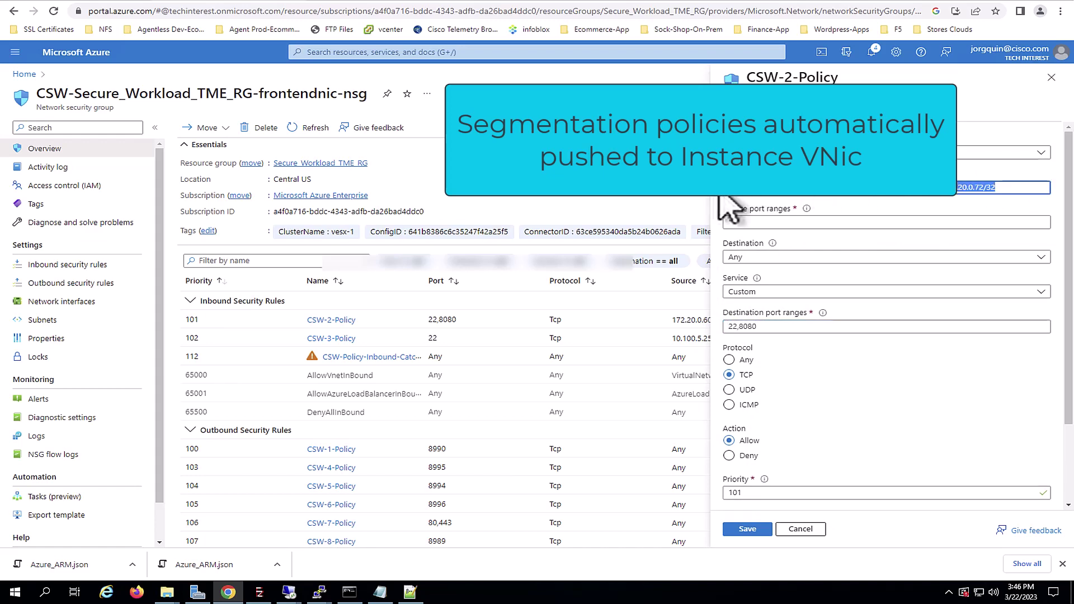
{"action": "left_click", "coordinate": [801, 529]}
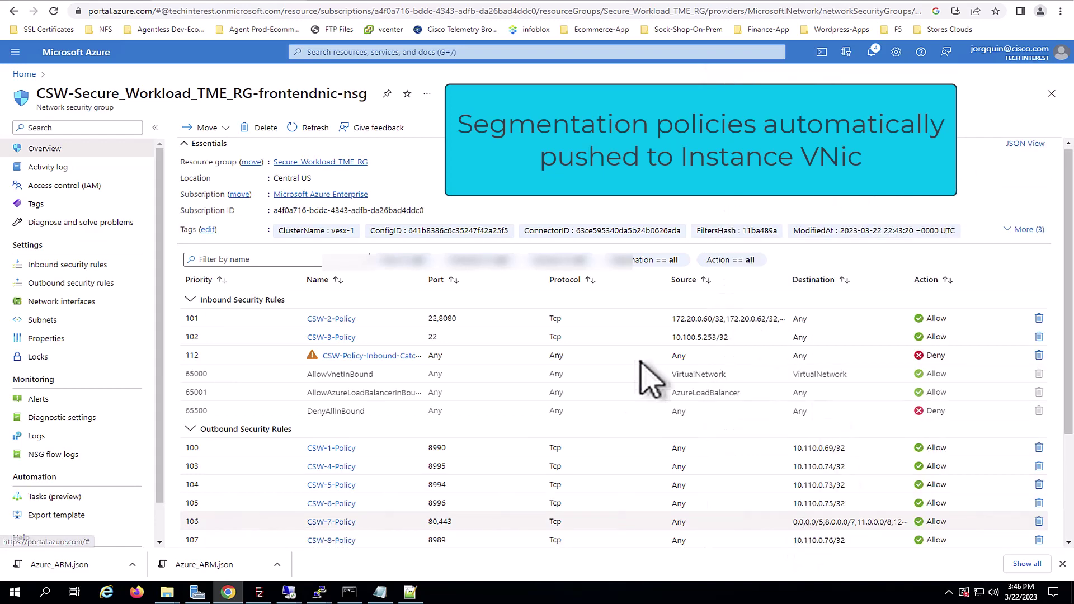
{"action": "left_click_drag", "start_coordinate": [1065, 399], "coordinate": [1068, 518]}
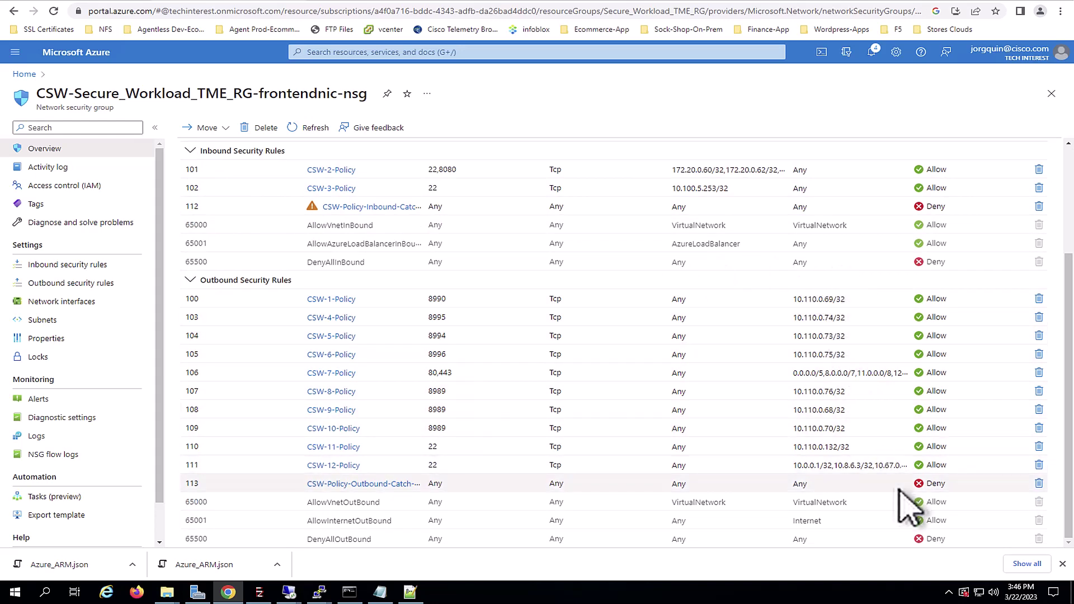
{"action": "left_click_drag", "start_coordinate": [1067, 427], "coordinate": [1056, 277]}
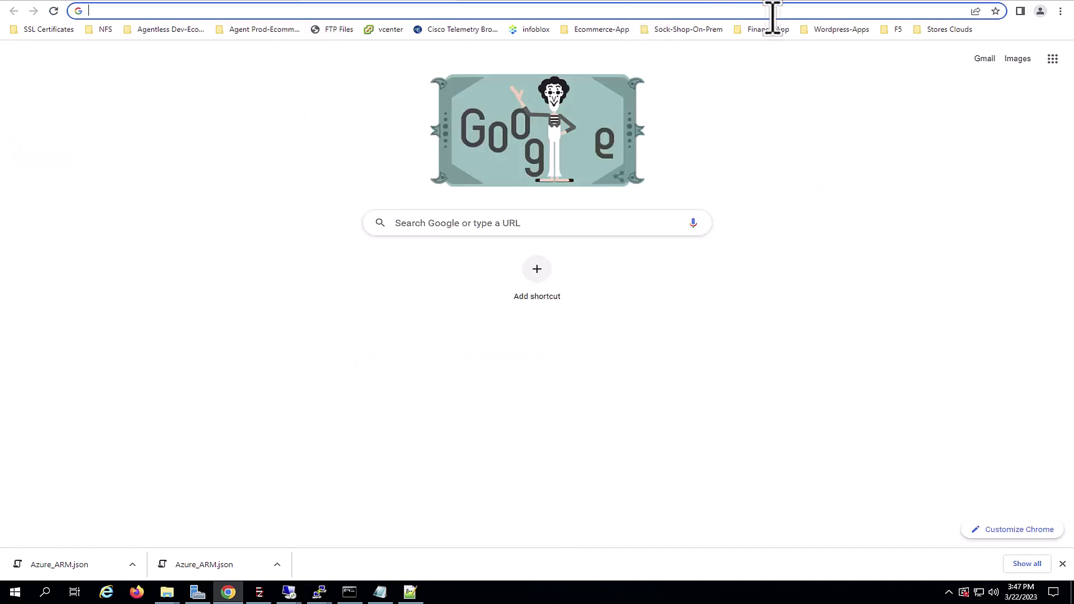
- Load Store-App-Azure from the Stores Clouds bookmarks at 10.110.0.4:8080, confirm the services respond, and return to the NSG
{"action": "left_click", "coordinate": [945, 30]}
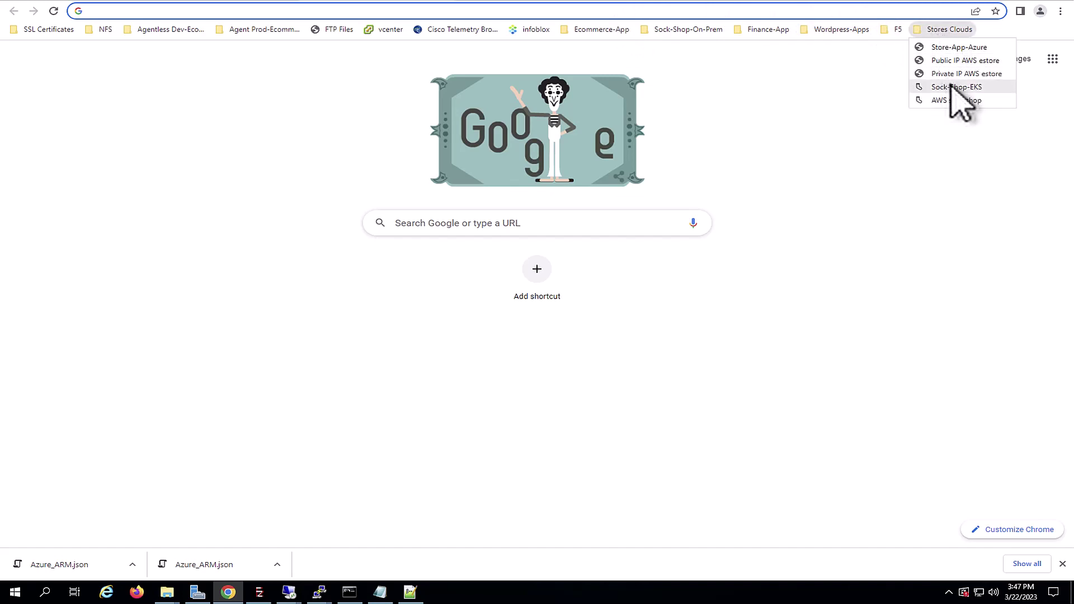
{"action": "left_click", "coordinate": [963, 49]}
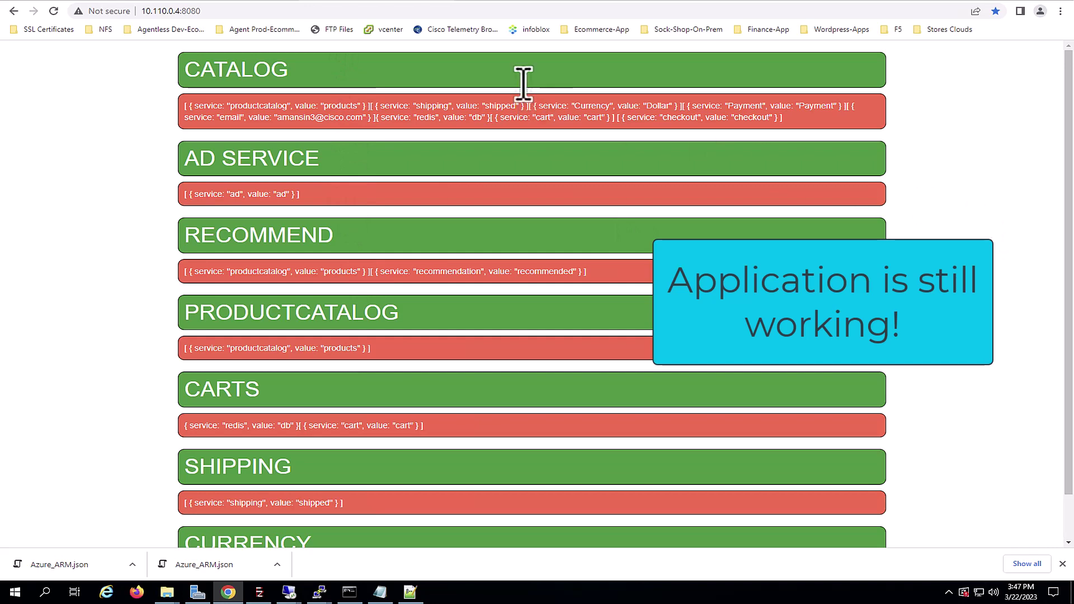
{"action": "left_click", "coordinate": [193, 3]}
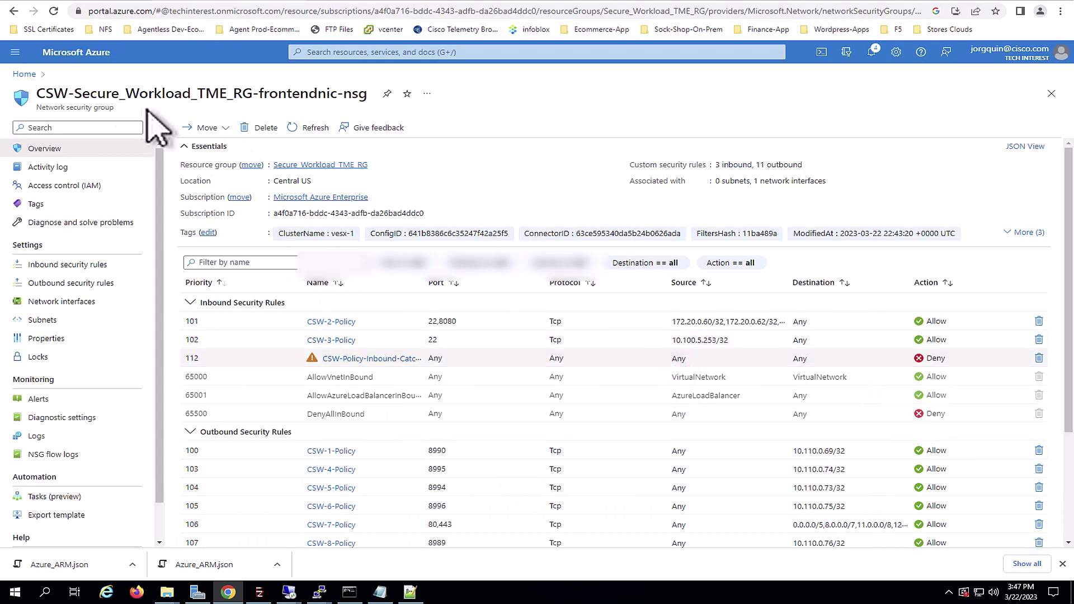
- Stop and confirm policy enforcement for the Store-App-Azure workspace
{"action": "left_click", "coordinate": [87, 2]}
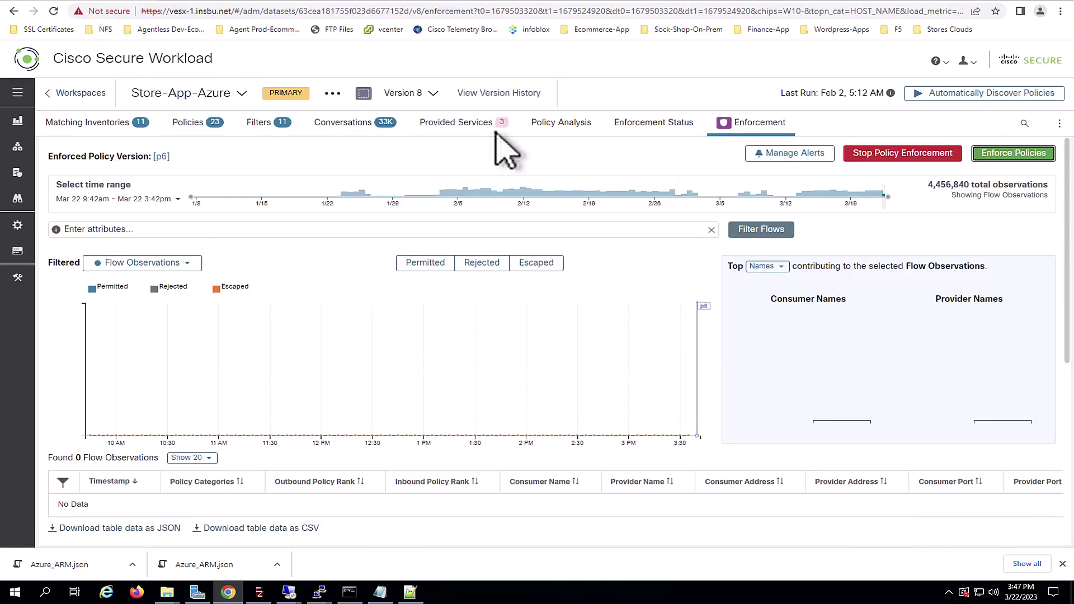
{"action": "left_click", "coordinate": [885, 156]}
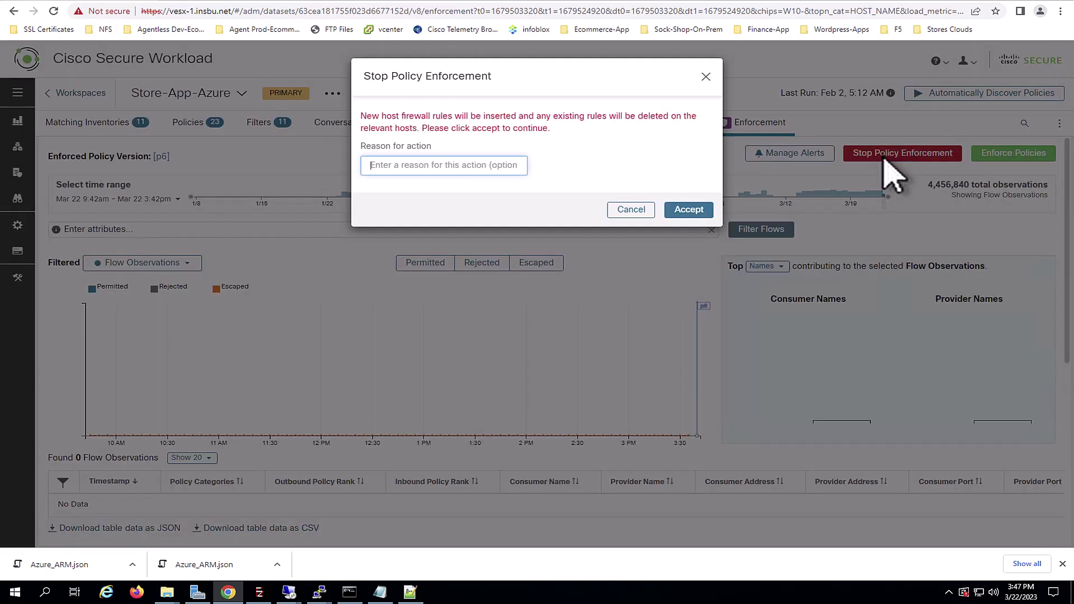
{"action": "left_click", "coordinate": [681, 208]}
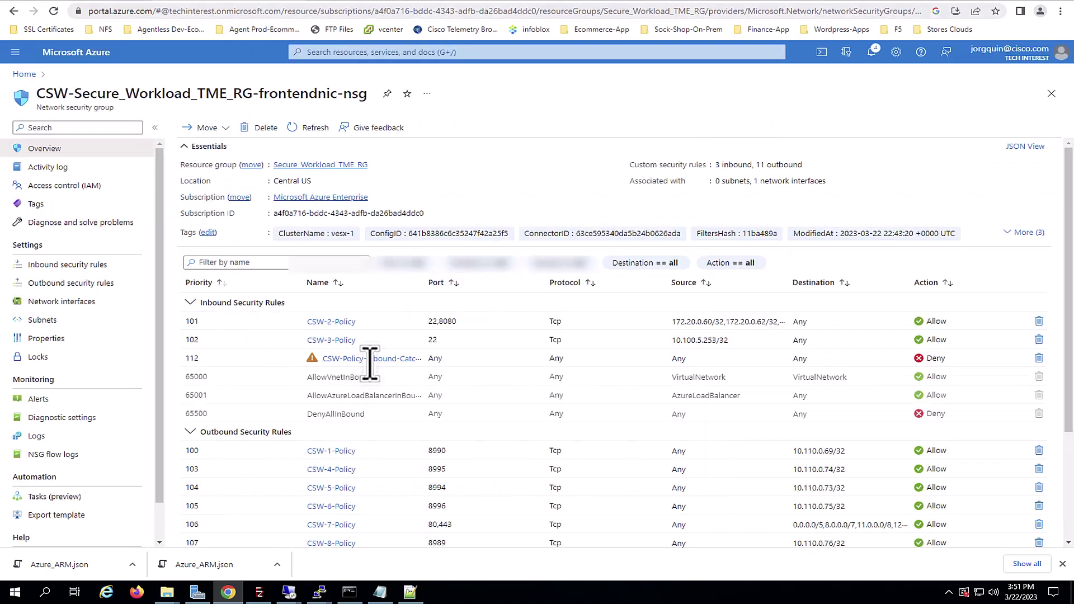
- Reload the frontendnic NSG page to confirm only catch-all and default rules remain
{"action": "left_click", "coordinate": [53, 10]}
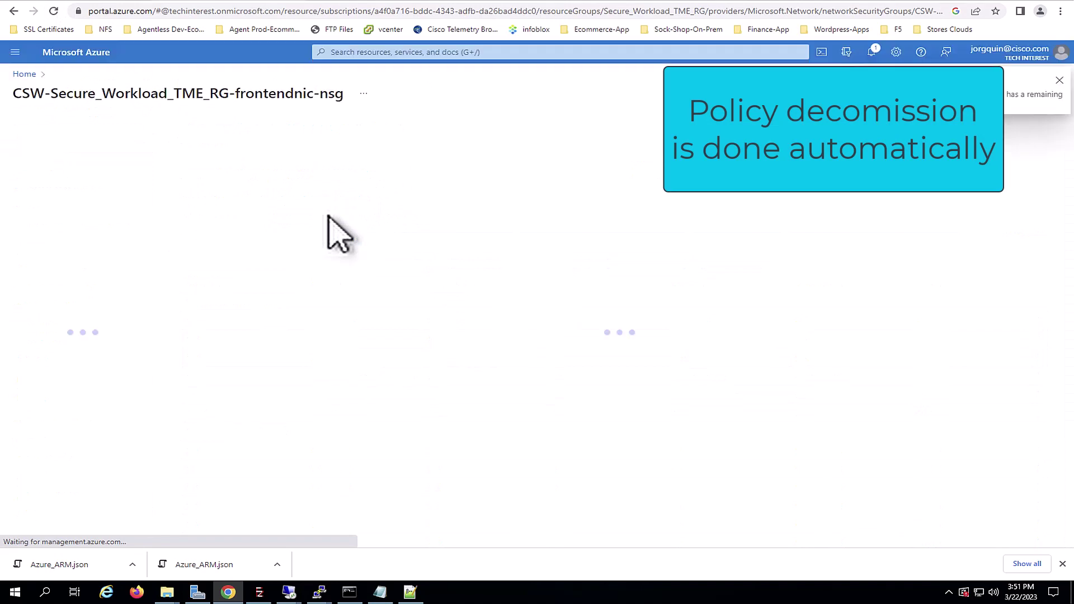